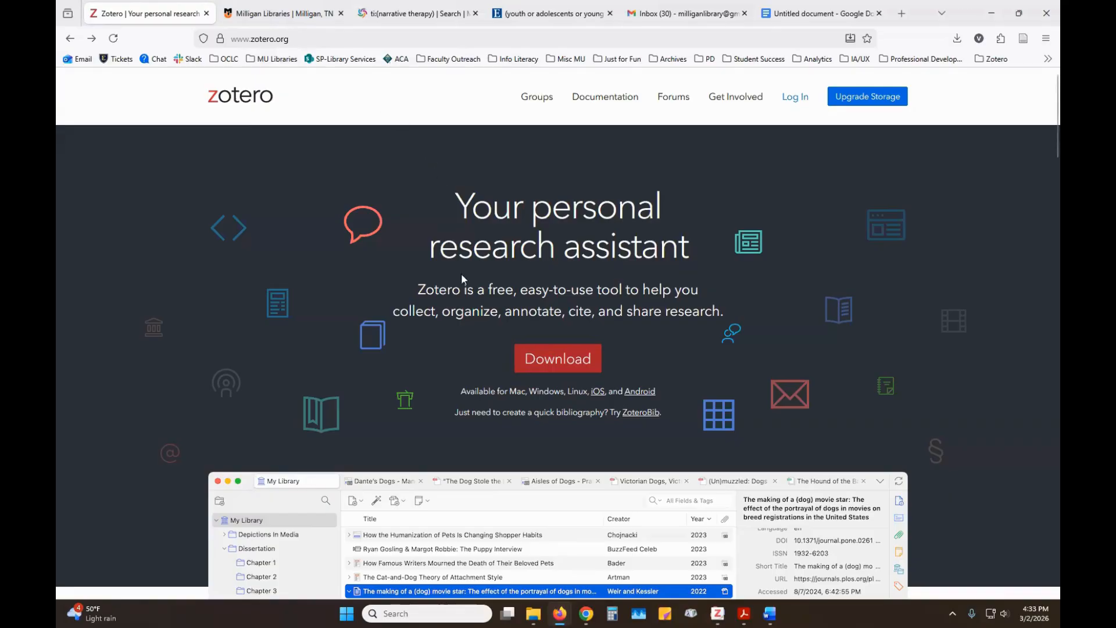
# Open the Zotero download page offering the desktop program and the browser connector
pyautogui.click(546, 370)
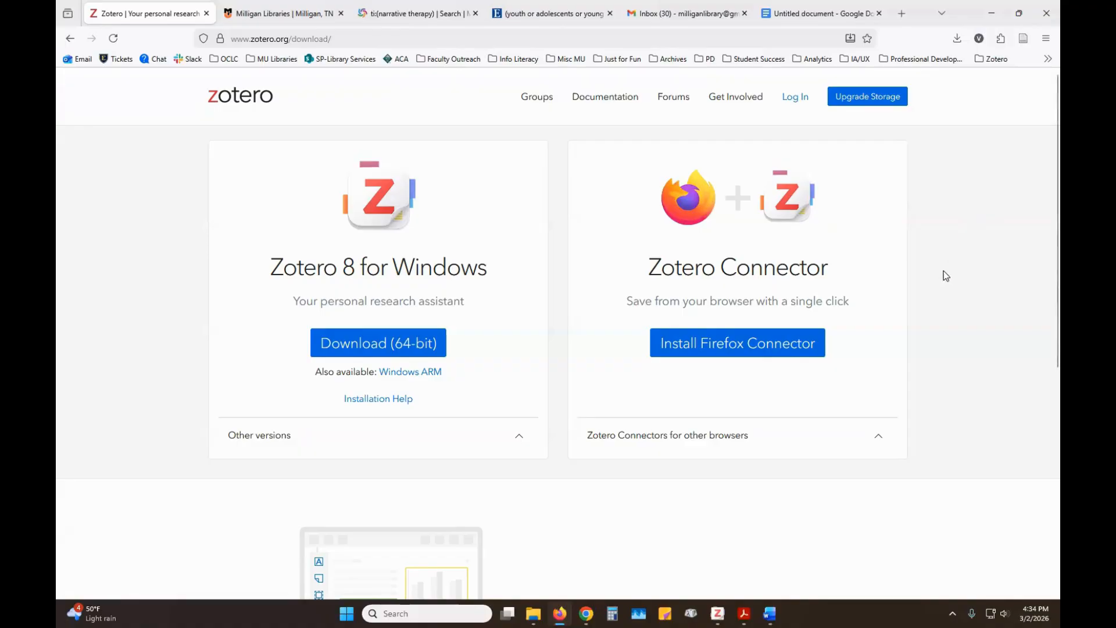
# Switch to Zotero, browse My Library and the Counseling collection, and show the details of the narrative therapy book
pyautogui.moveTo(718, 613)
pyautogui.click(709, 565)
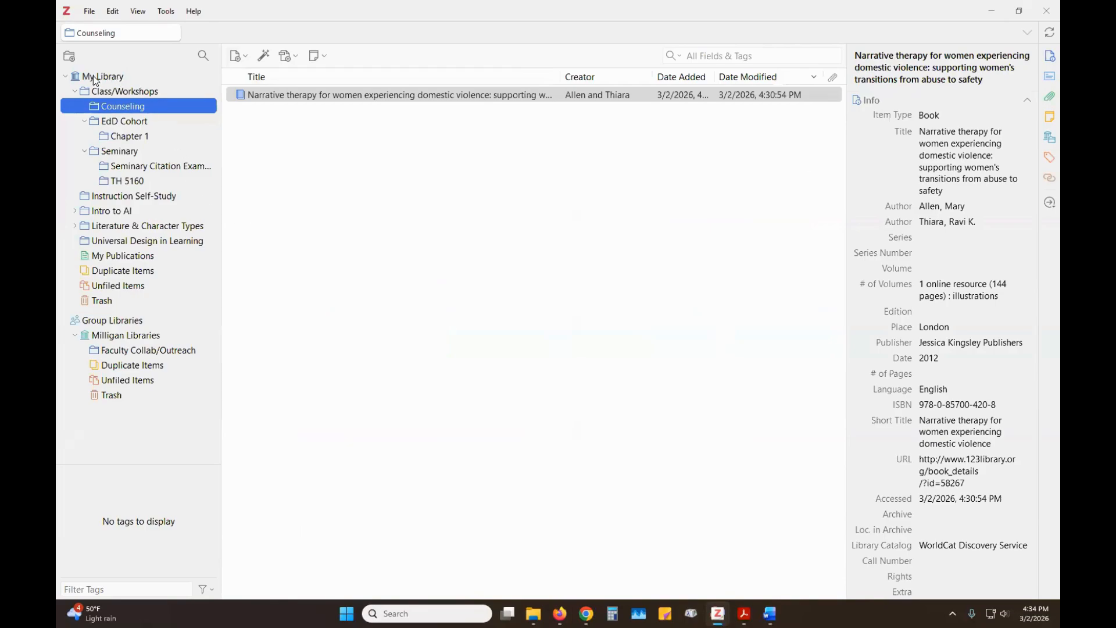
pyautogui.click(109, 77)
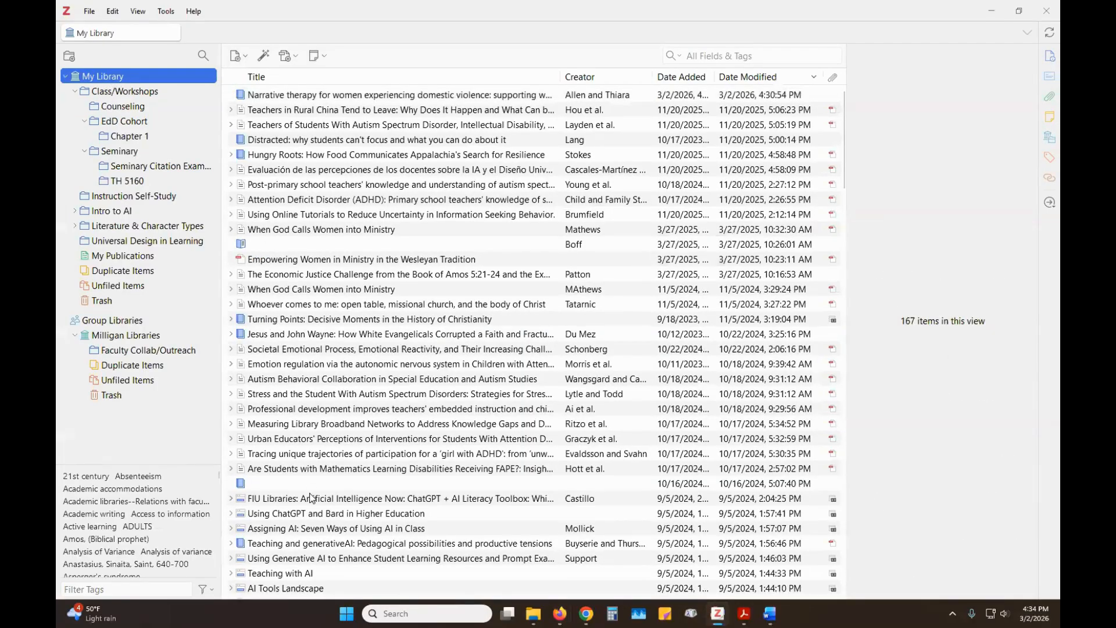
pyautogui.click(126, 107)
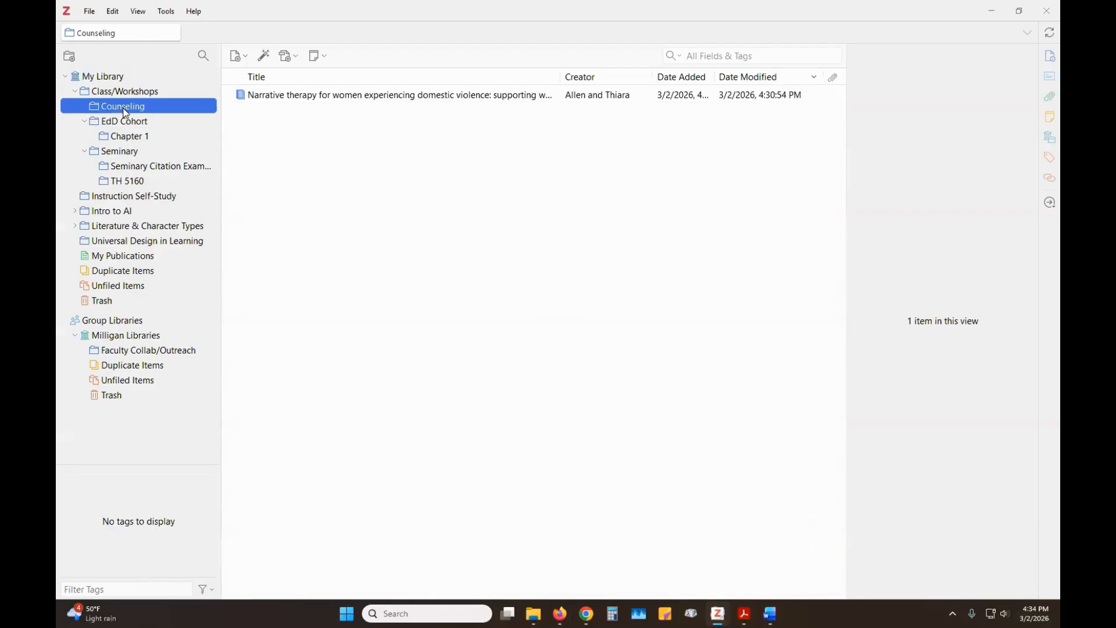
pyautogui.click(432, 96)
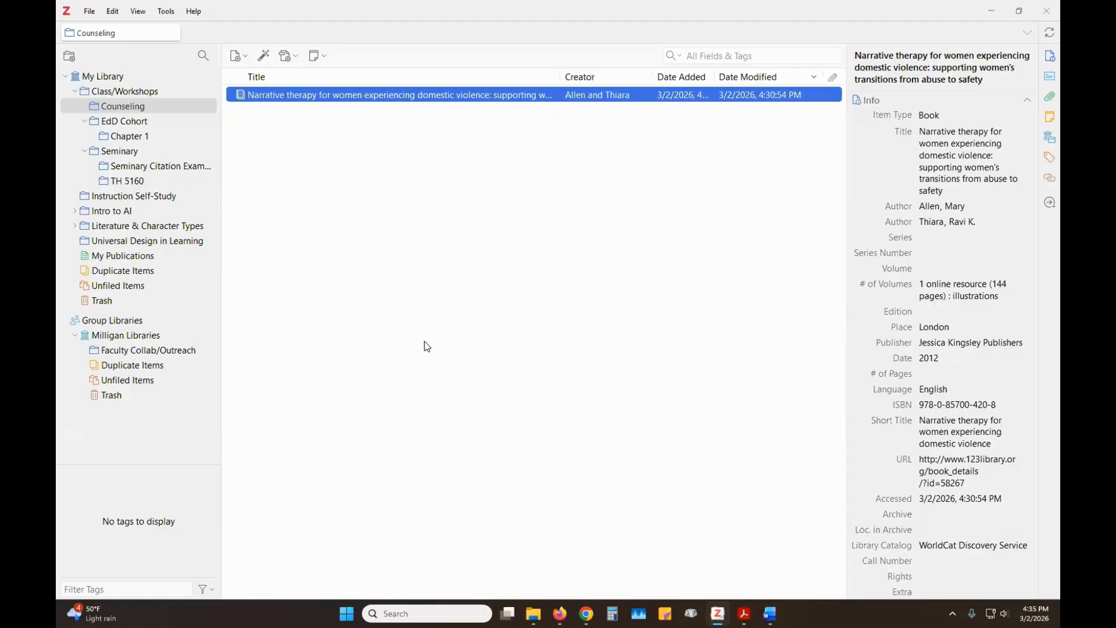
# Switch to Firefox and open the EBSCO record of "Annual Research Review: Adolescent social media use is not a monolith" to review its details
pyautogui.moveTo(559, 613)
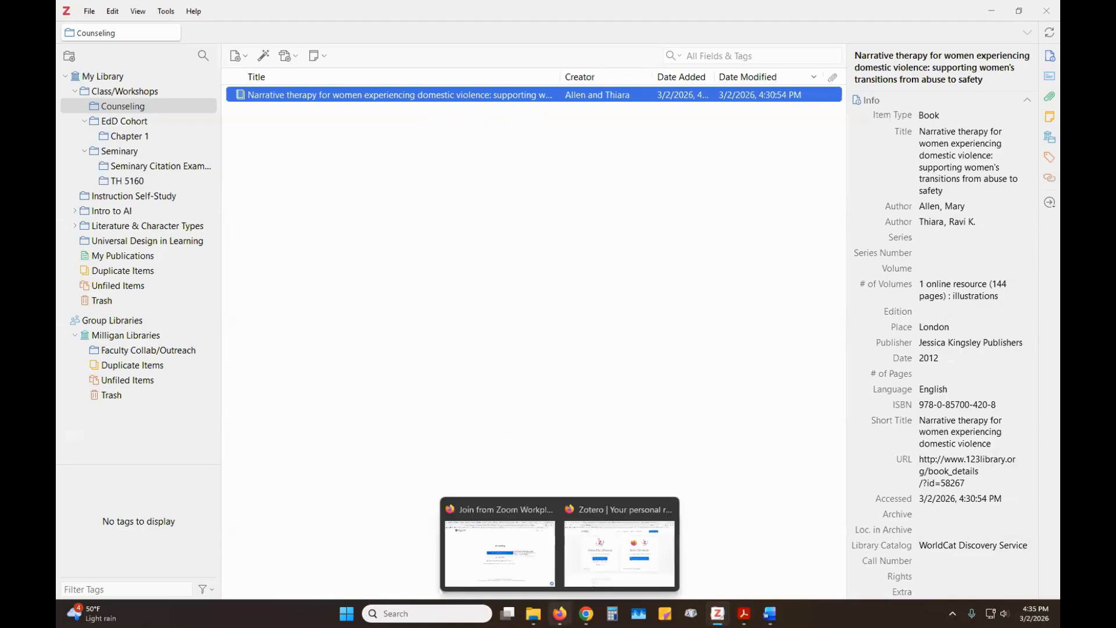
pyautogui.click(603, 575)
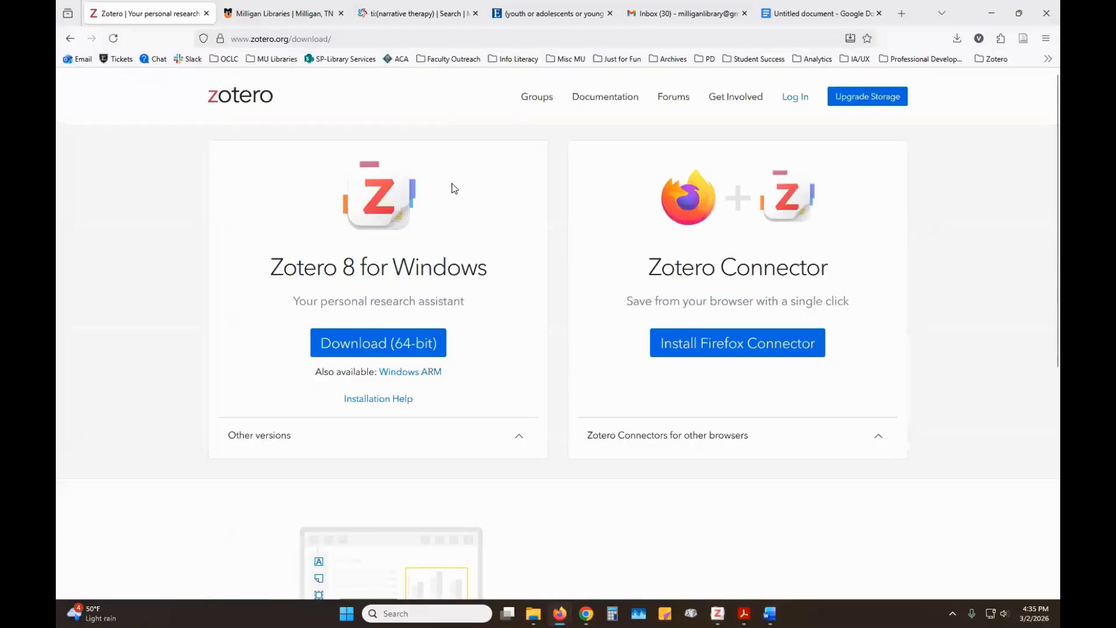
pyautogui.click(522, 17)
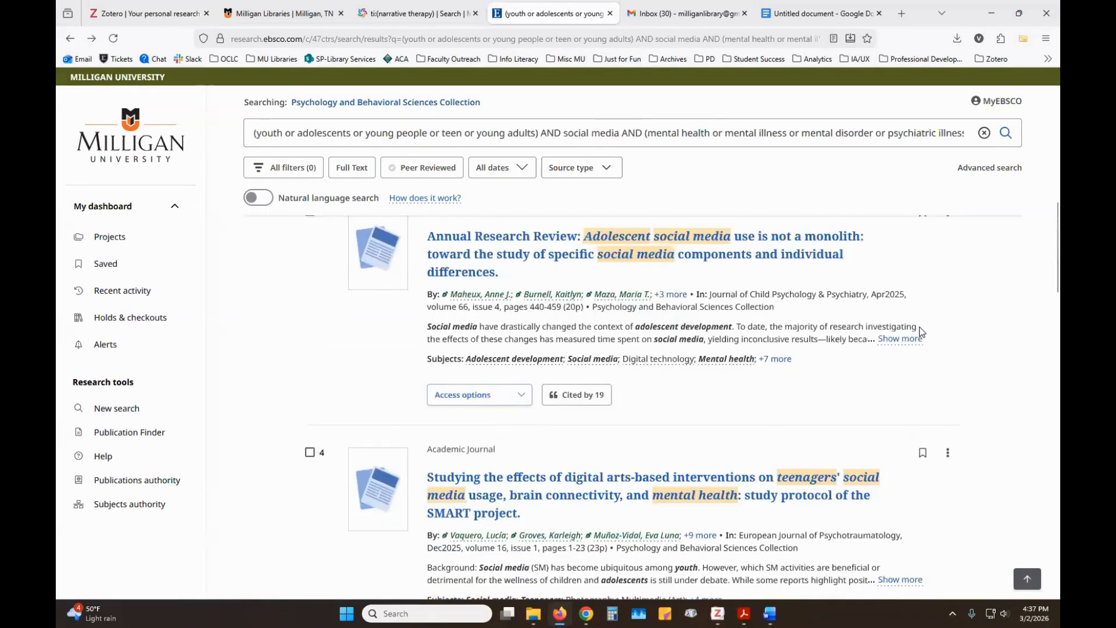
pyautogui.scroll(1, 921, 330)
pyautogui.scroll(4, 921, 329)
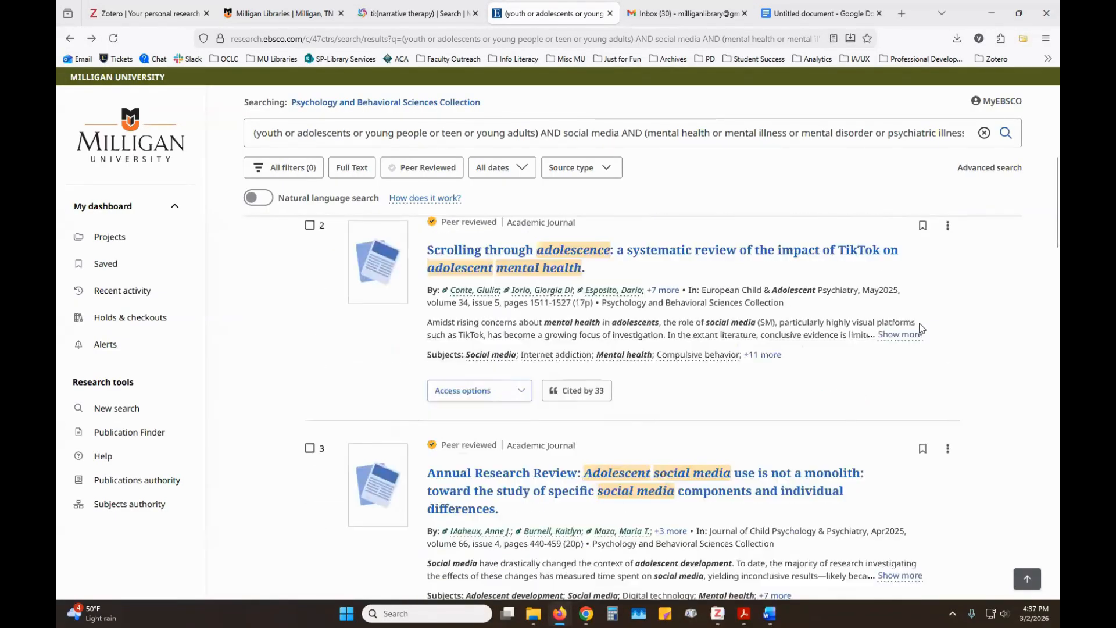
pyautogui.scroll(-3, 921, 327)
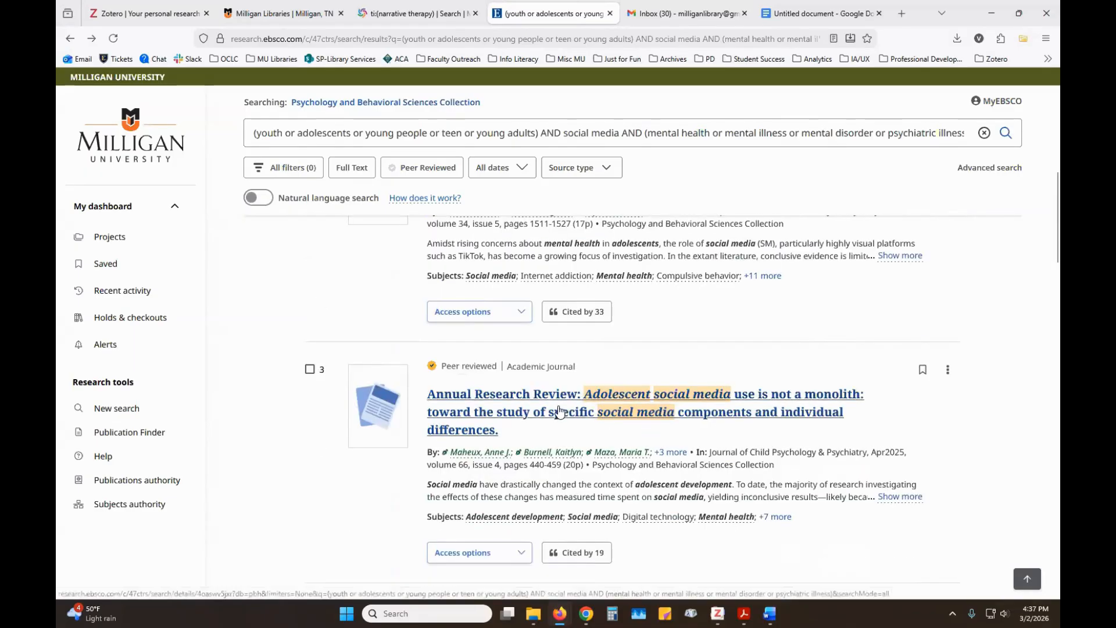
pyautogui.click(485, 399)
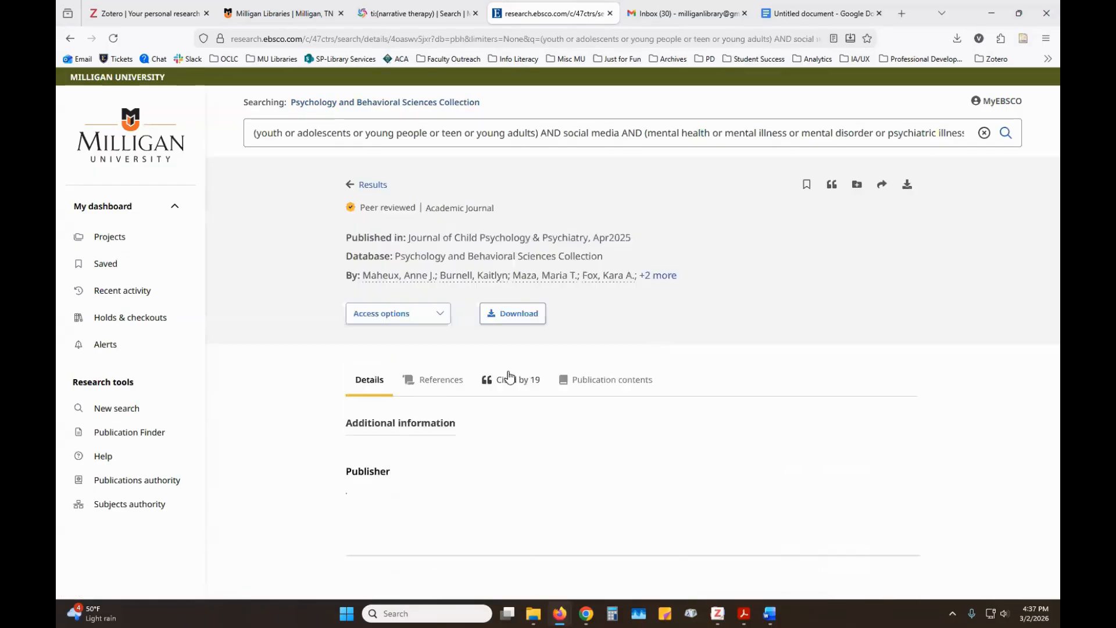
pyautogui.scroll(-8, 642, 381)
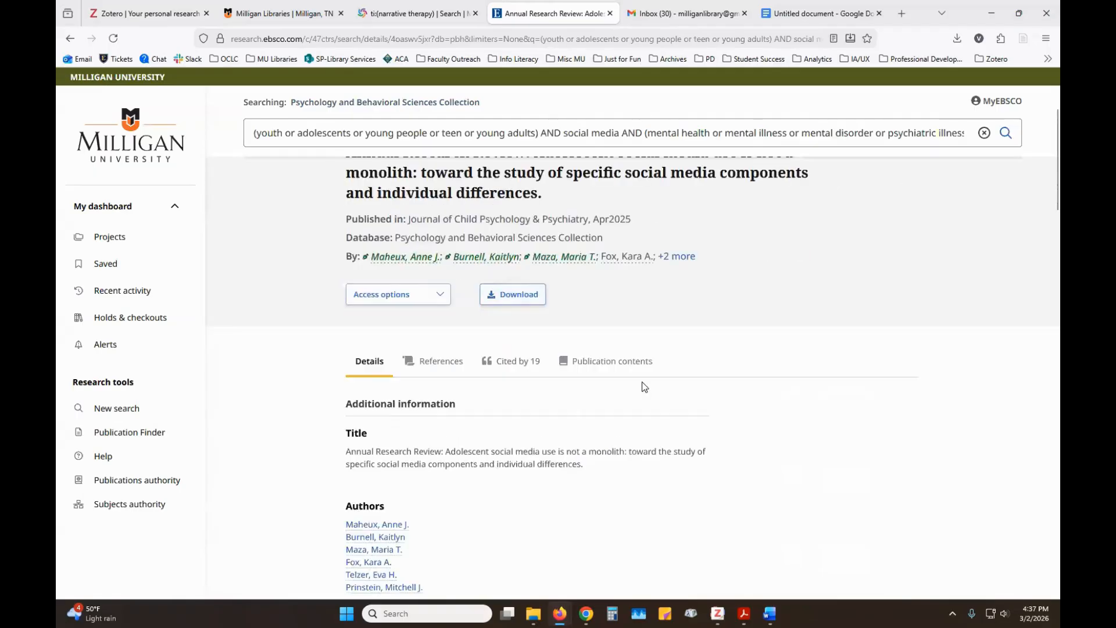
pyautogui.scroll(-3, 645, 389)
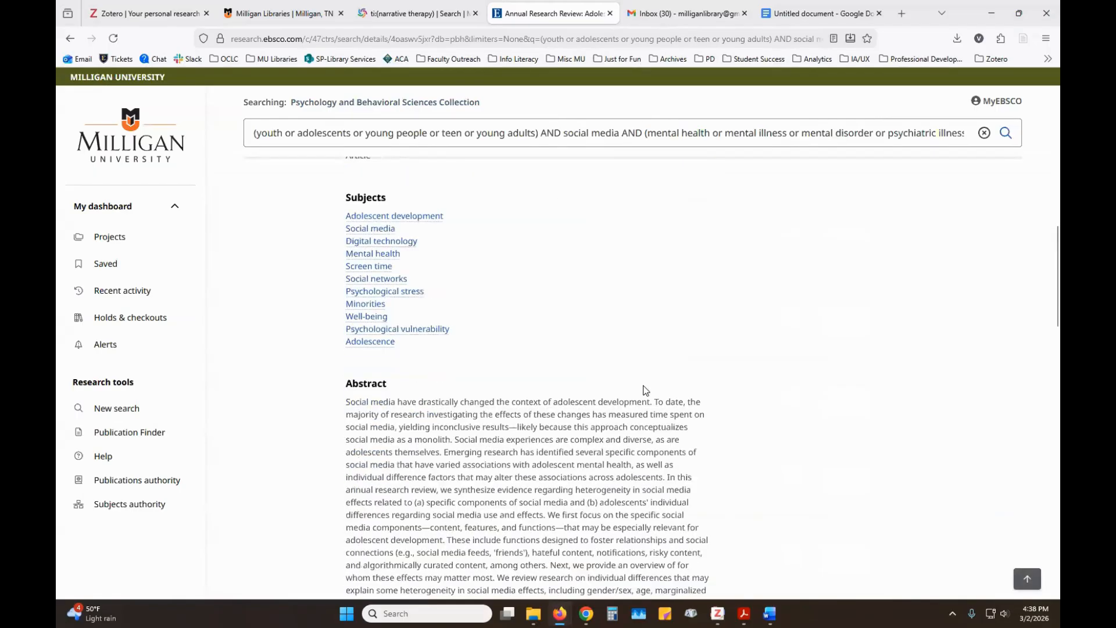
pyautogui.scroll(10, 644, 387)
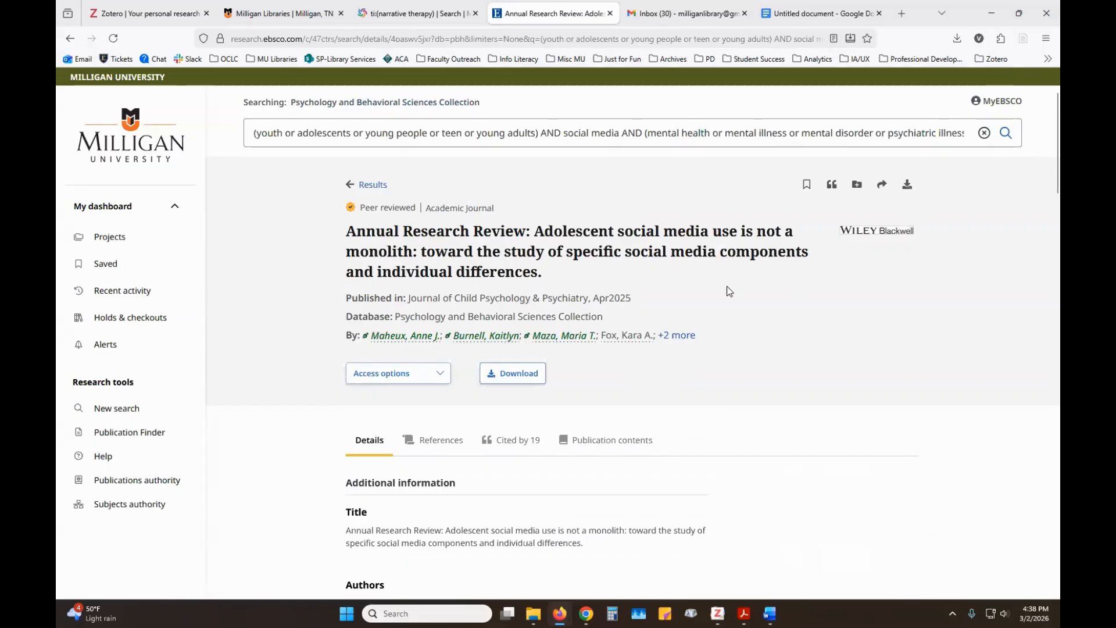
# Save the article and its full text to Zotero's Counseling collection with the tag "chapter 2"
pyautogui.click(1022, 39)
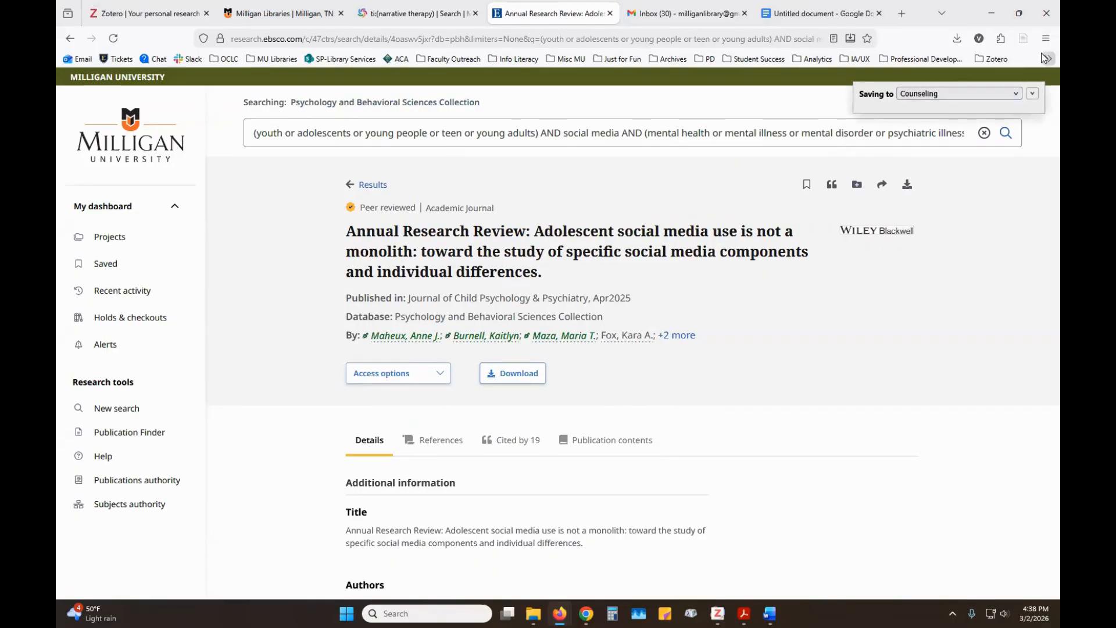
pyautogui.click(1032, 94)
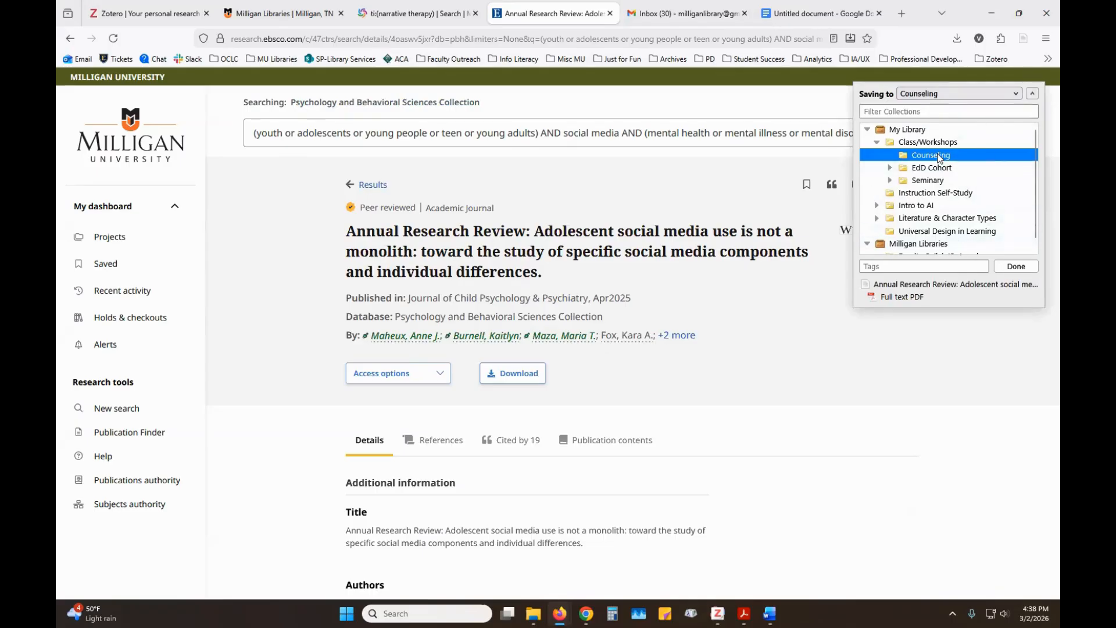
pyautogui.click(908, 266)
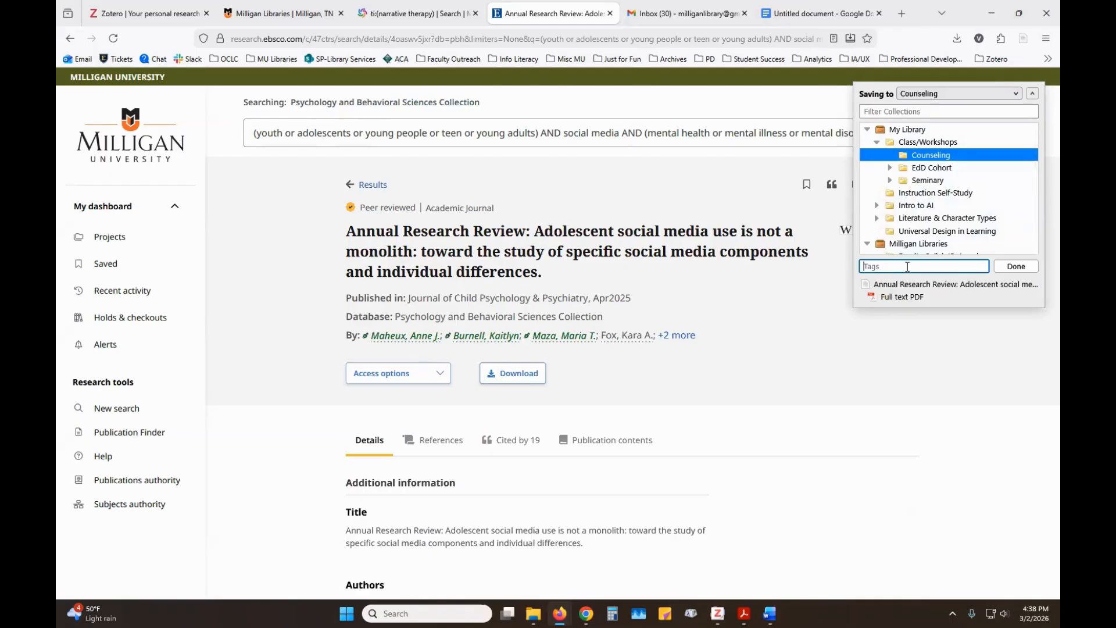
pyautogui.write('chapter 2')
pyautogui.press('Return')
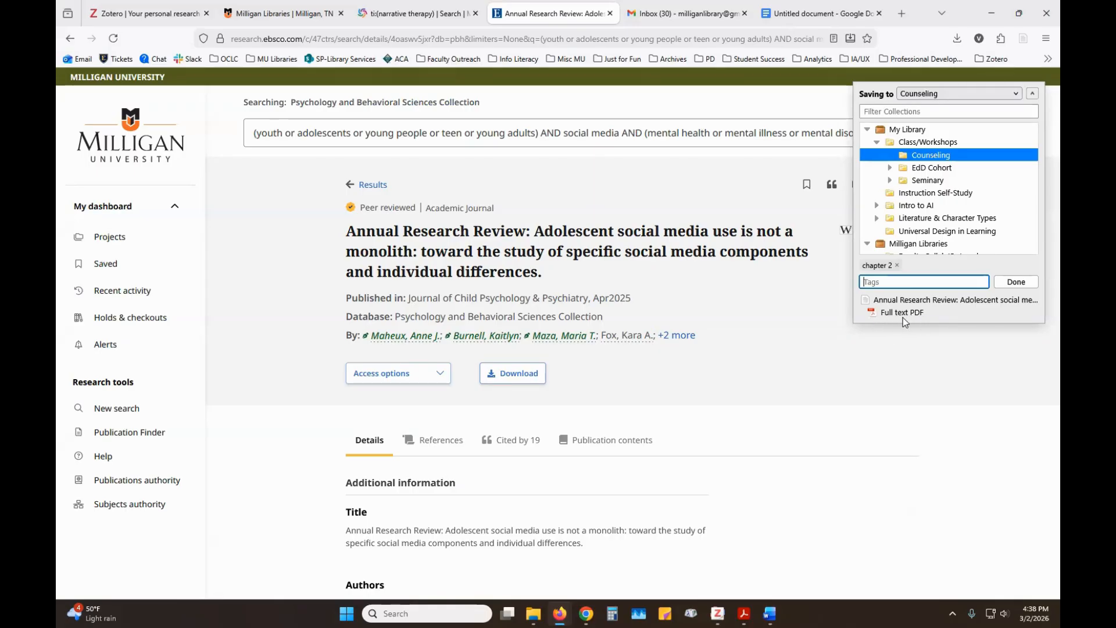
pyautogui.click(1027, 283)
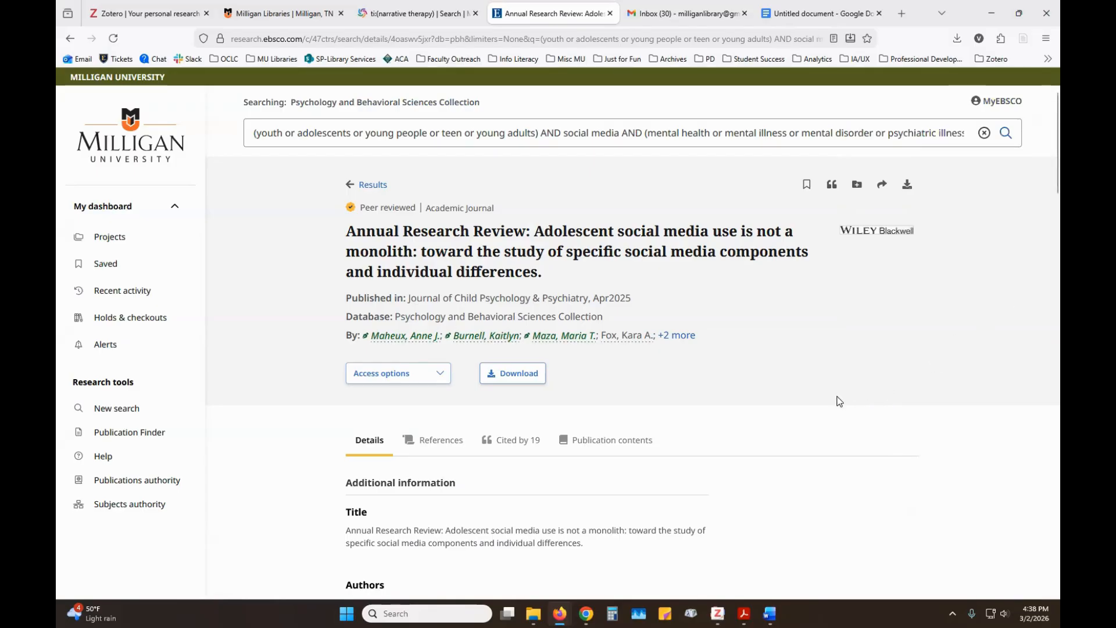
# Switch to Zotero and expand the newly saved Annual Research Review article in the Counseling collection to check its attachment
pyautogui.click(717, 613)
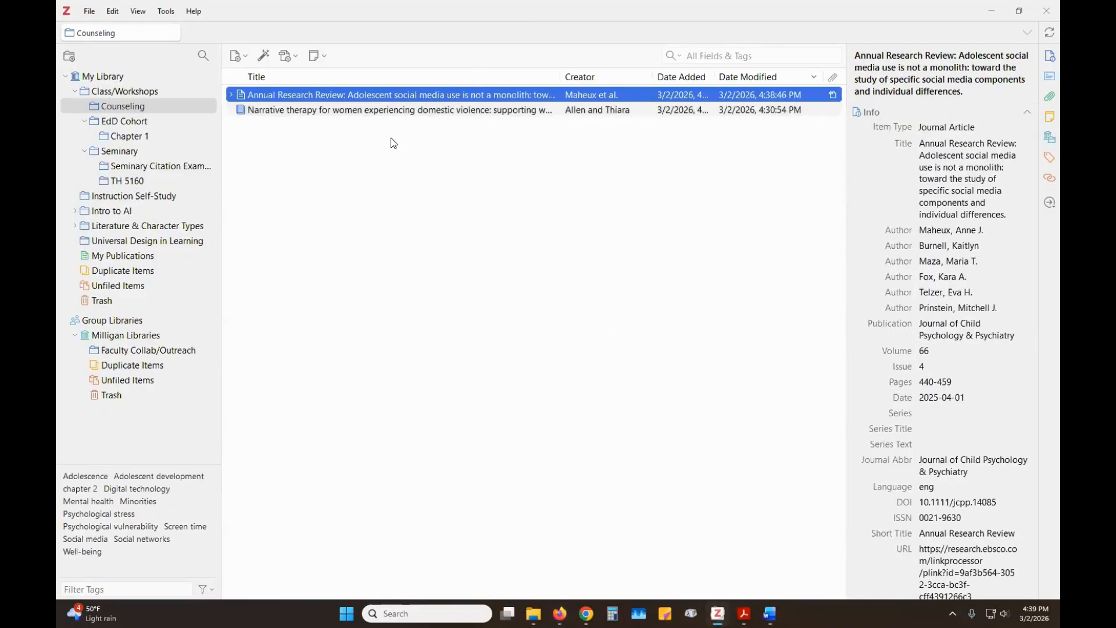
pyautogui.click(133, 106)
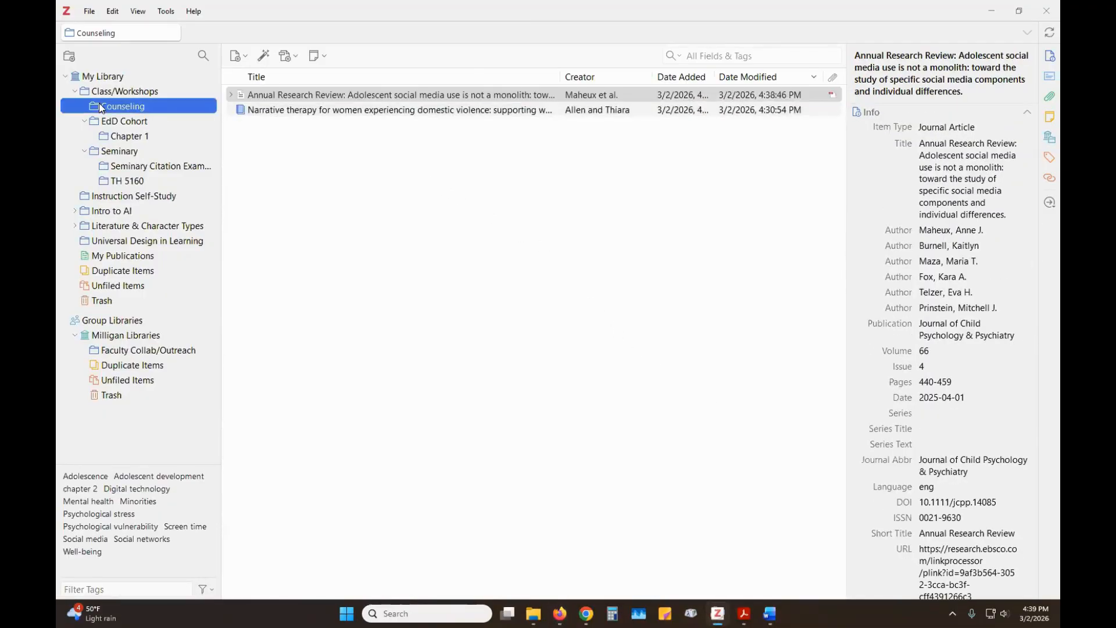
pyautogui.click(232, 97)
pyautogui.click(231, 95)
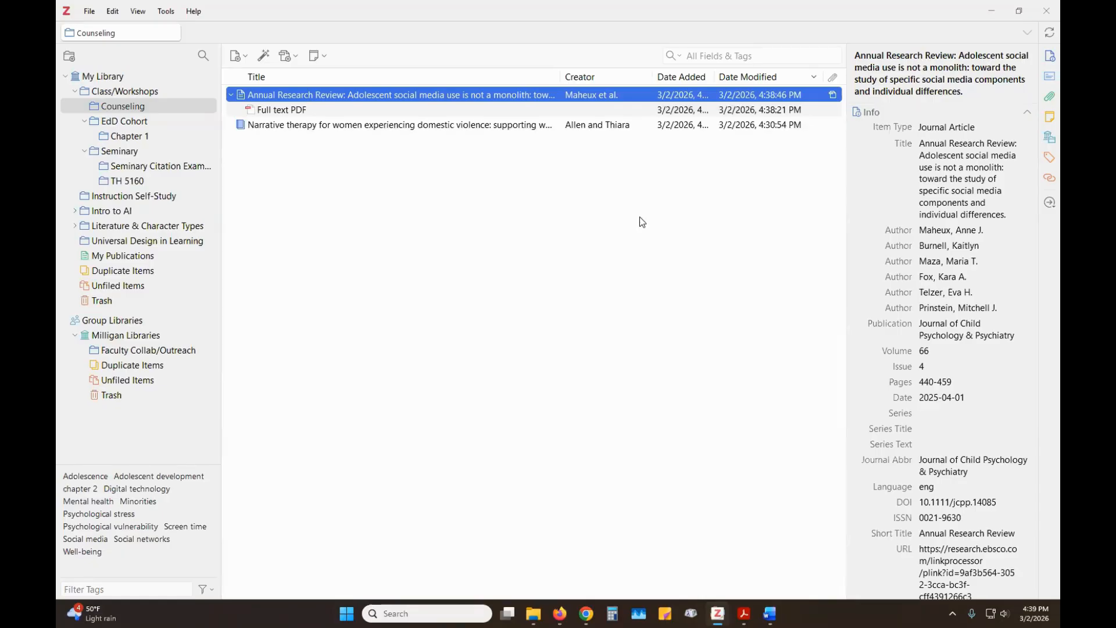
# Open the article's Full text PDF, look through its first page, and return to the collapsed item in the Counseling collection
pyautogui.click(272, 108)
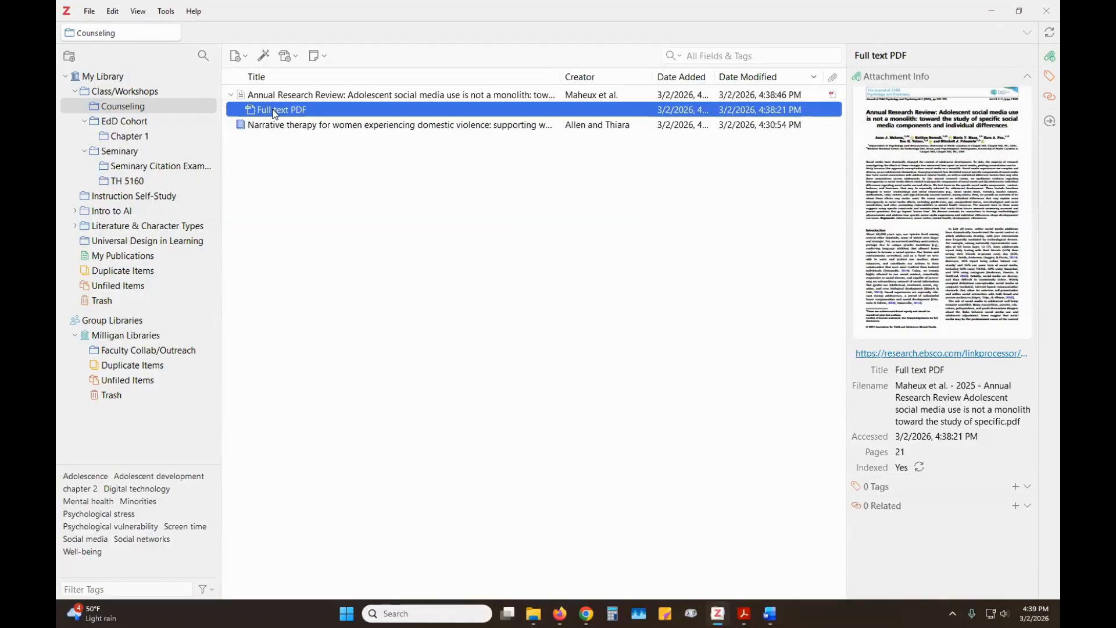
pyautogui.doubleClick(275, 111)
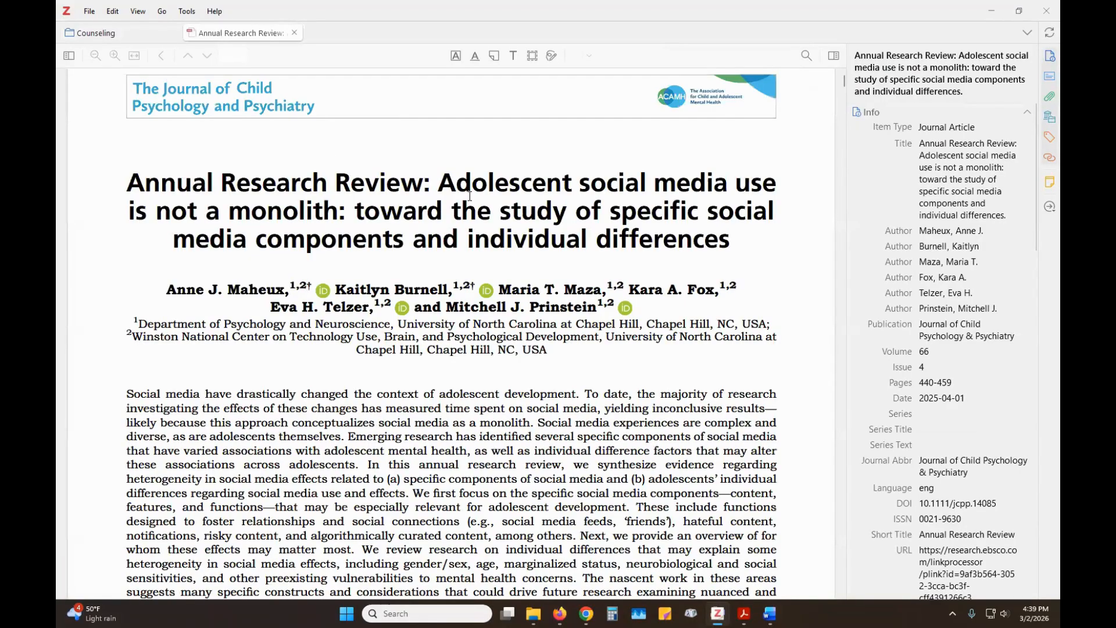
pyautogui.scroll(-1, 471, 196)
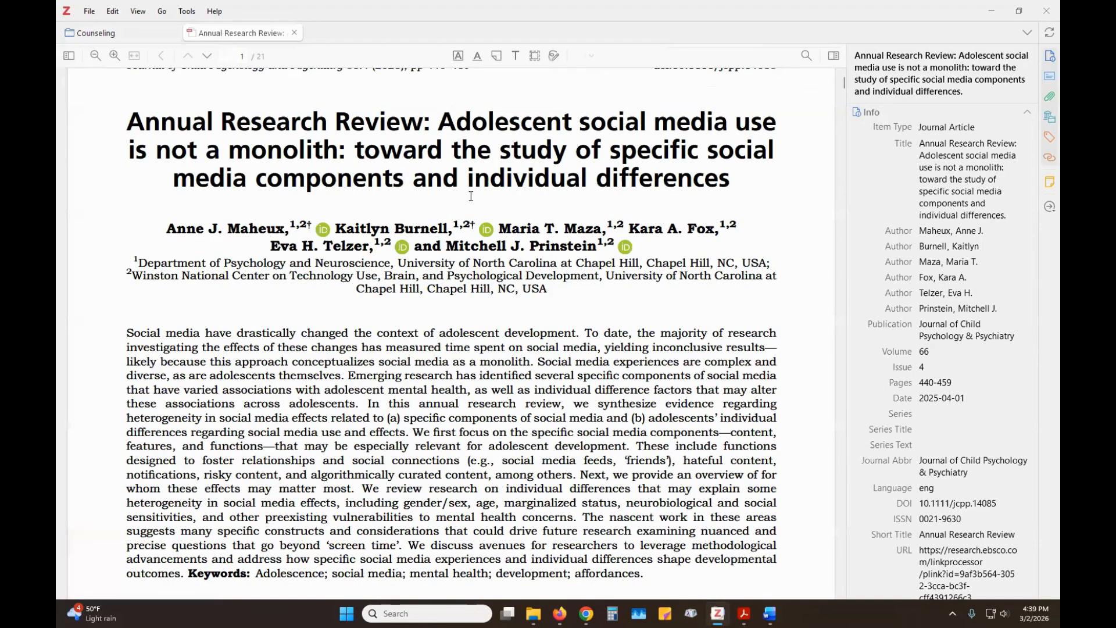
pyautogui.scroll(-3, 470, 194)
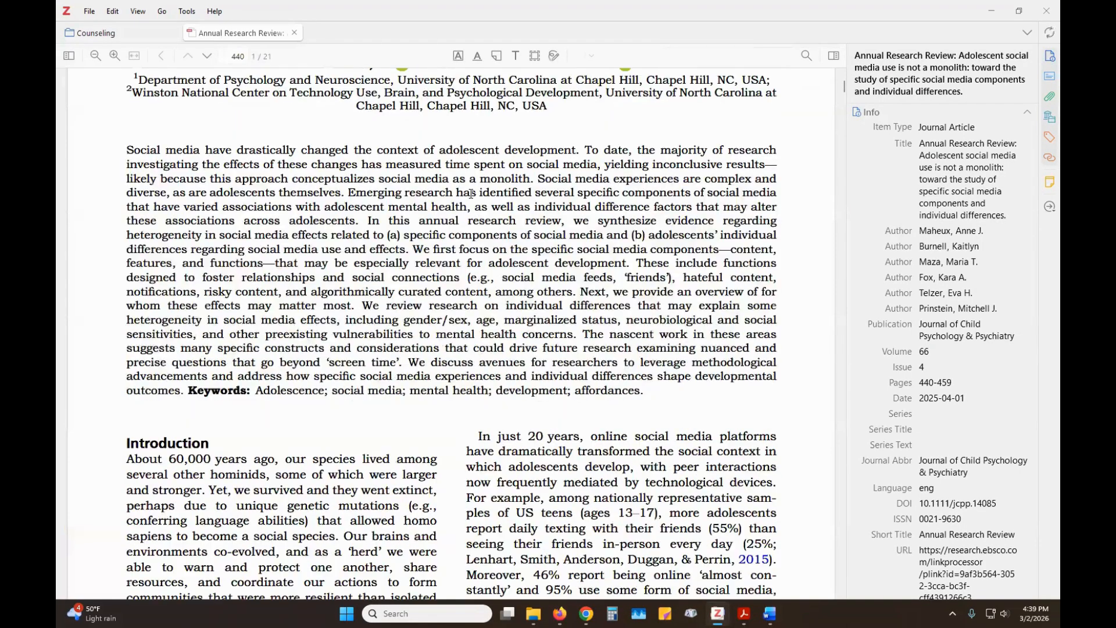
pyautogui.scroll(-4, 470, 192)
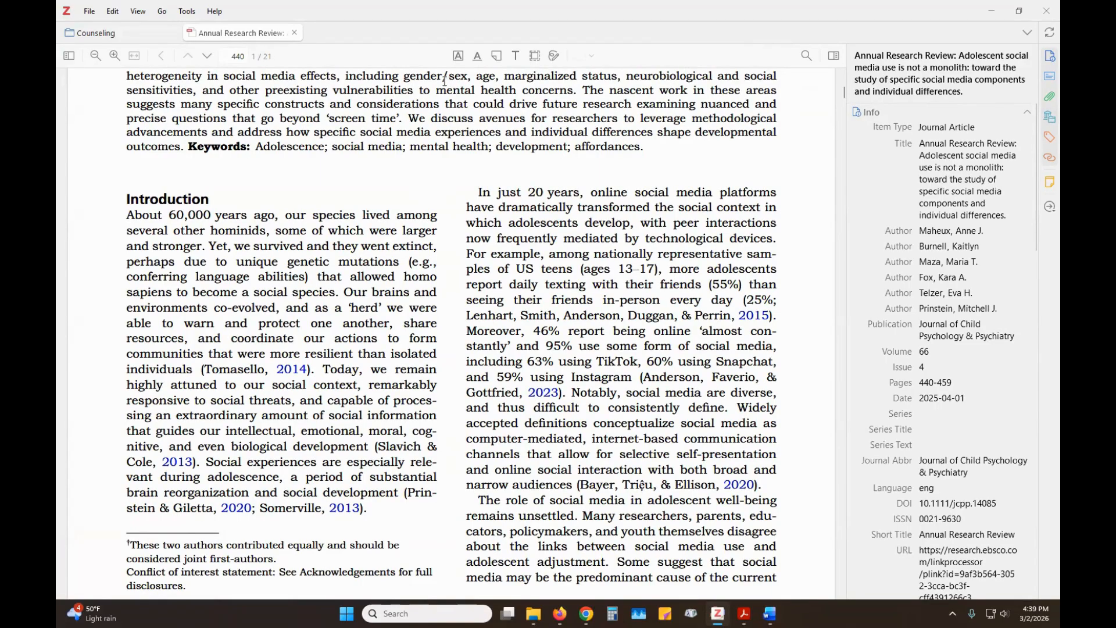
pyautogui.click(294, 33)
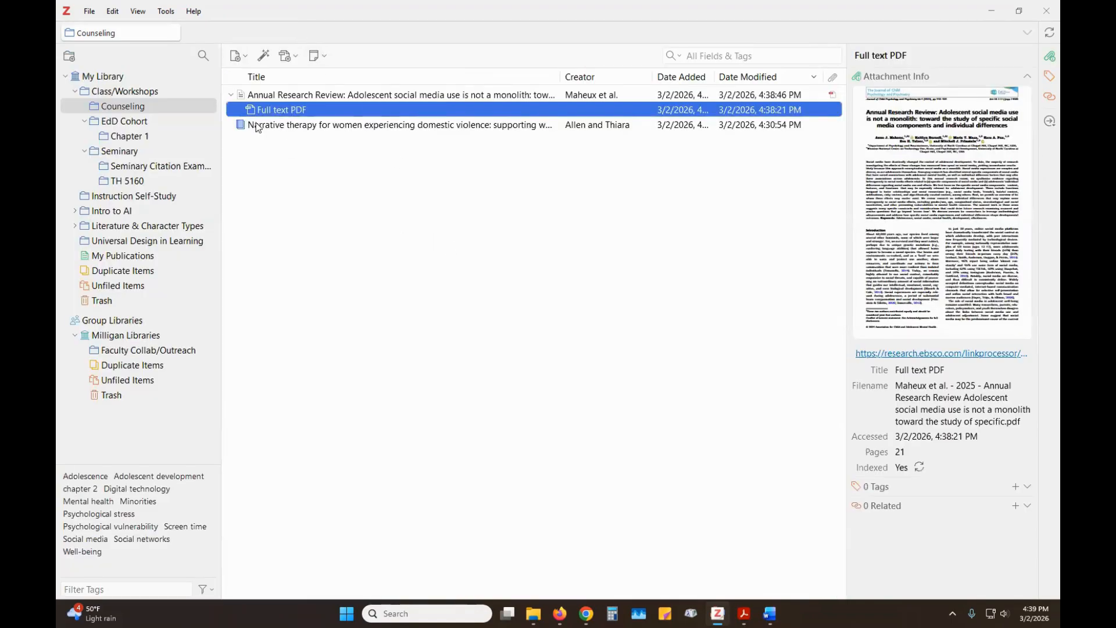
pyautogui.click(231, 94)
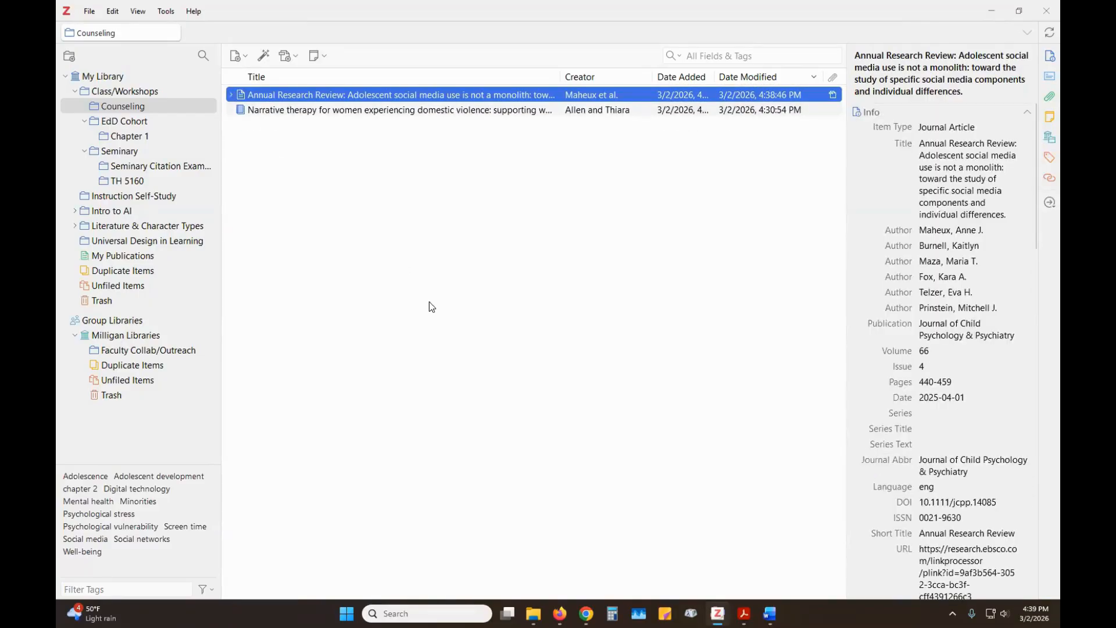
# Switch to Firefox and return from the article record to the first entries of the EBSCO search results
pyautogui.moveTo(560, 613)
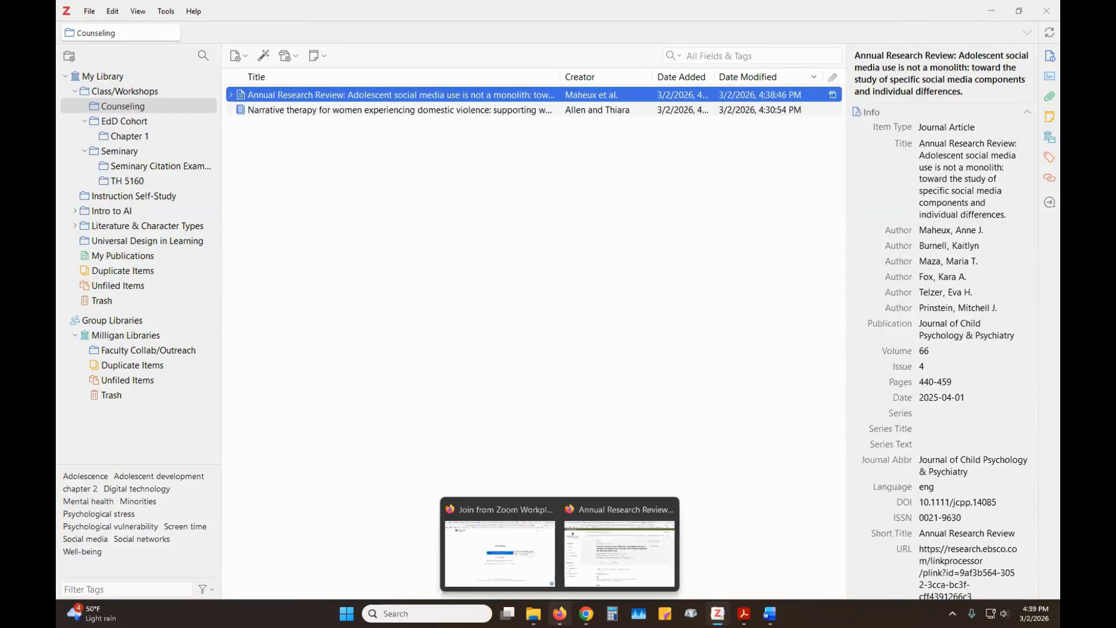
pyautogui.click(598, 563)
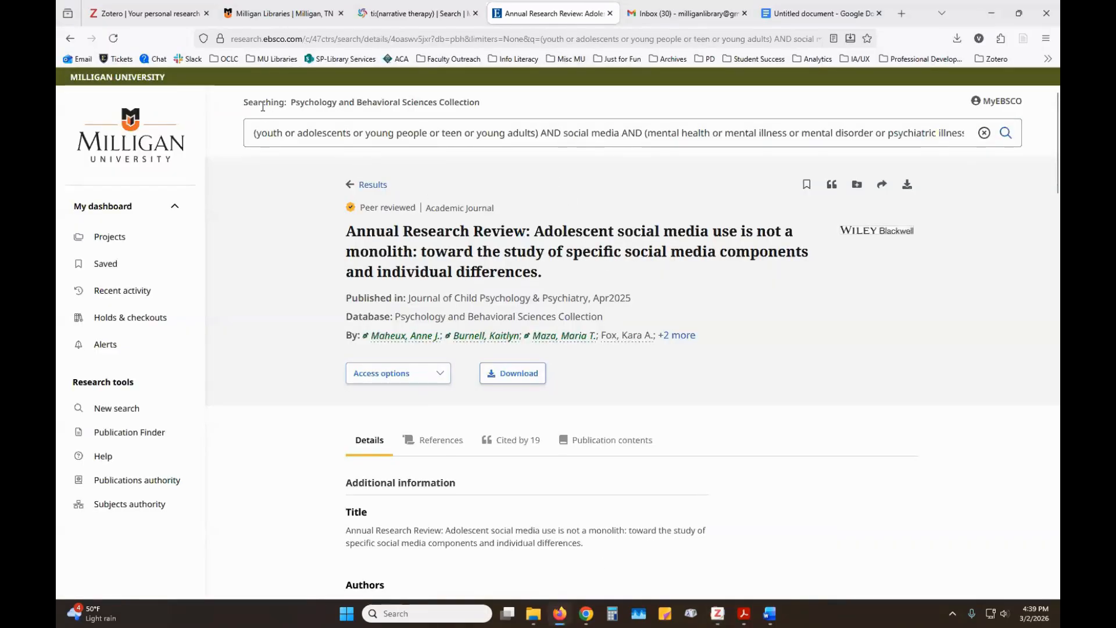
pyautogui.click(369, 186)
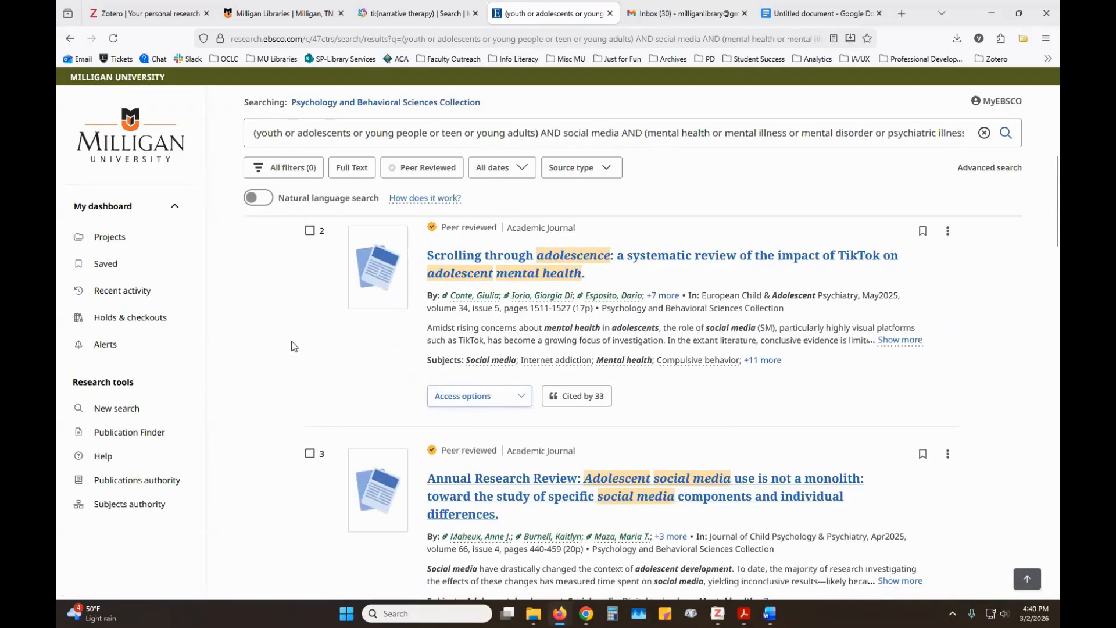
pyautogui.scroll(5, 299, 354)
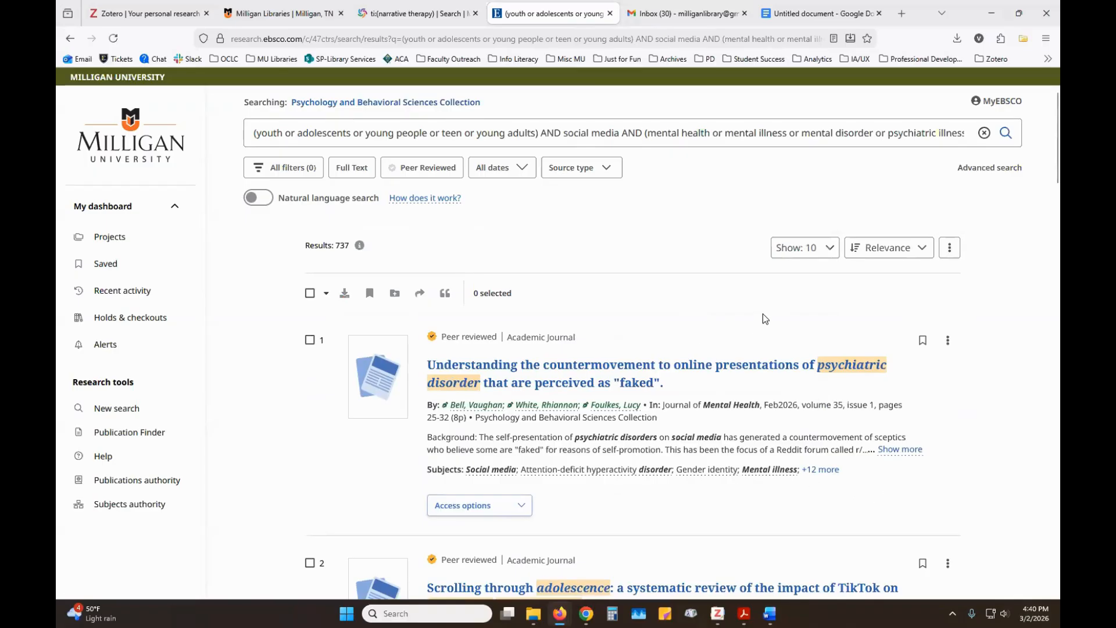
pyautogui.scroll(-1, 767, 318)
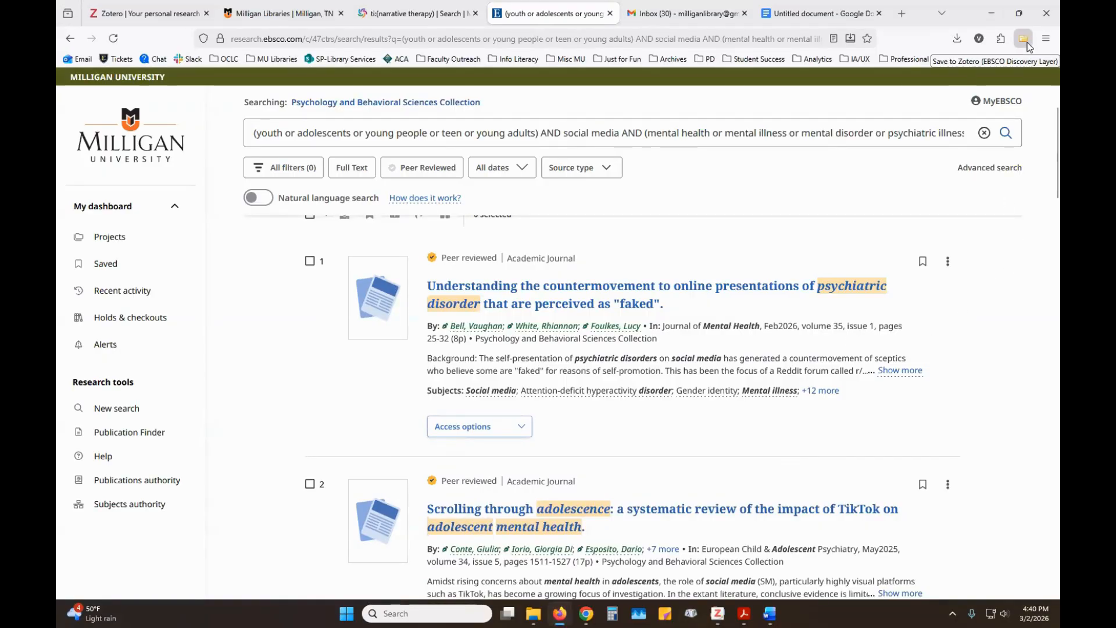
pyautogui.scroll(2, 591, 315)
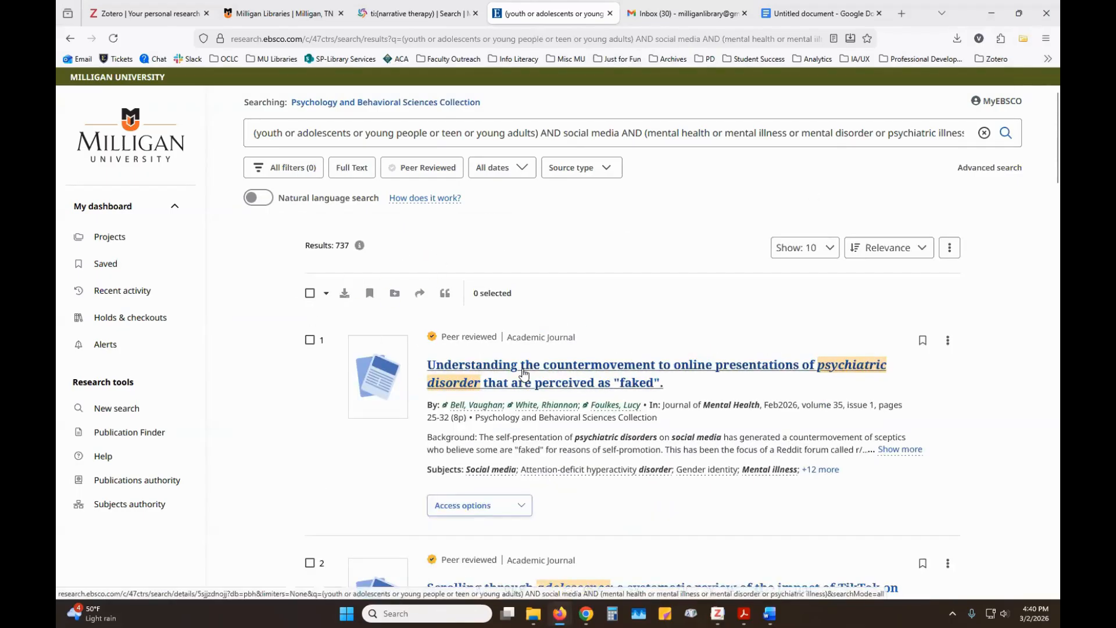
# Save the "Understanding the countermovement" and "Scrolling through adolescence" articles from the search results to Zotero's Counseling collection
pyautogui.click(1024, 42)
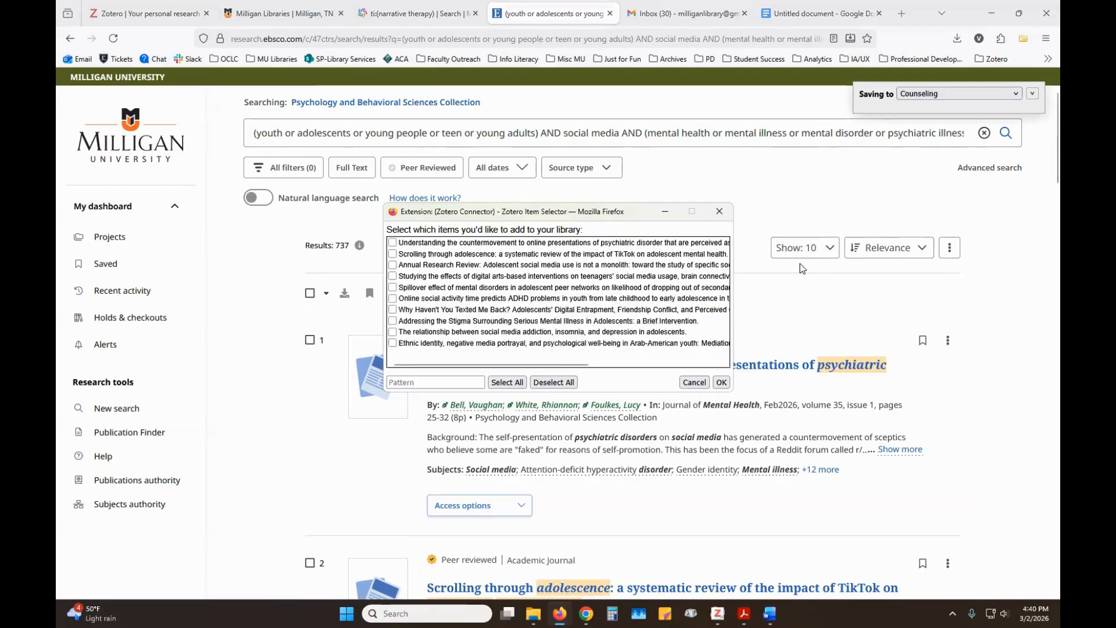
pyautogui.moveTo(621, 217); pyautogui.dragTo(958, 214)
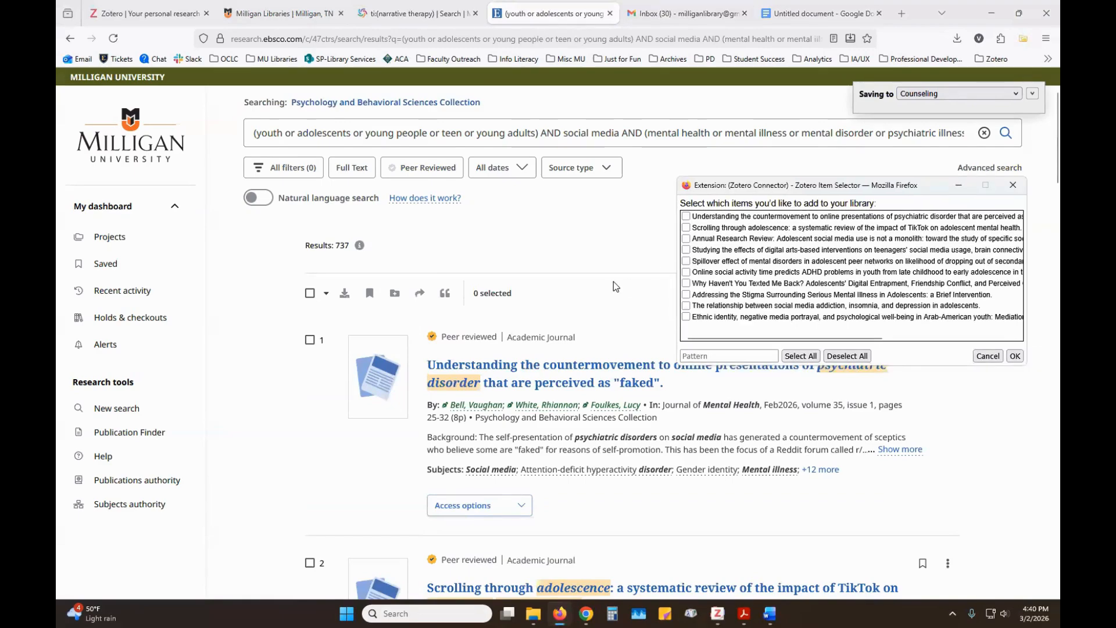
pyautogui.scroll(-2, 612, 281)
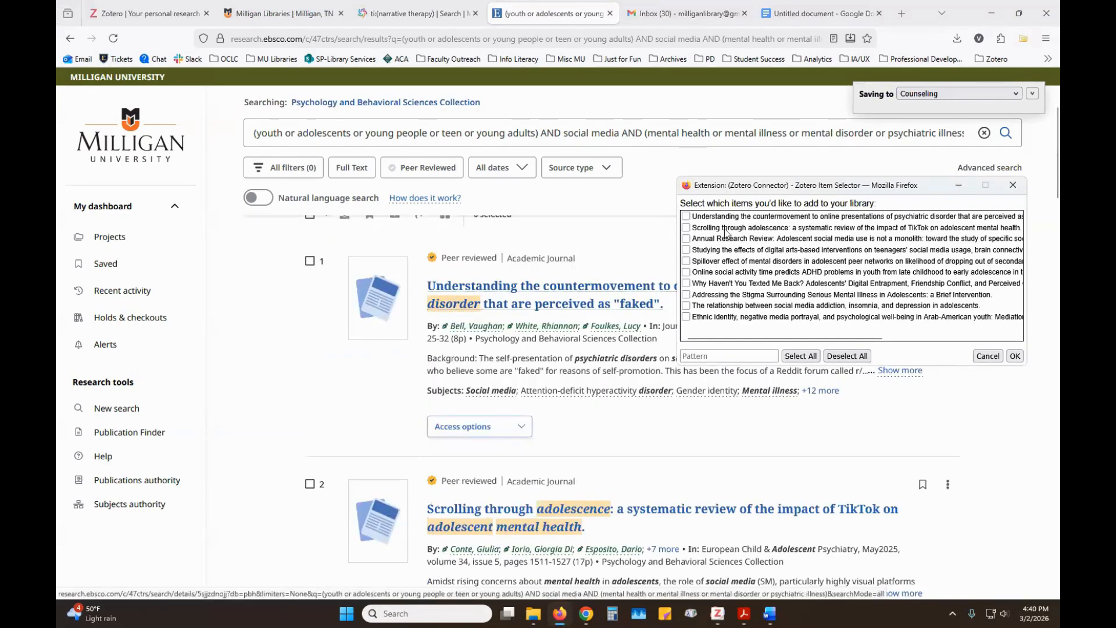
pyautogui.click(685, 216)
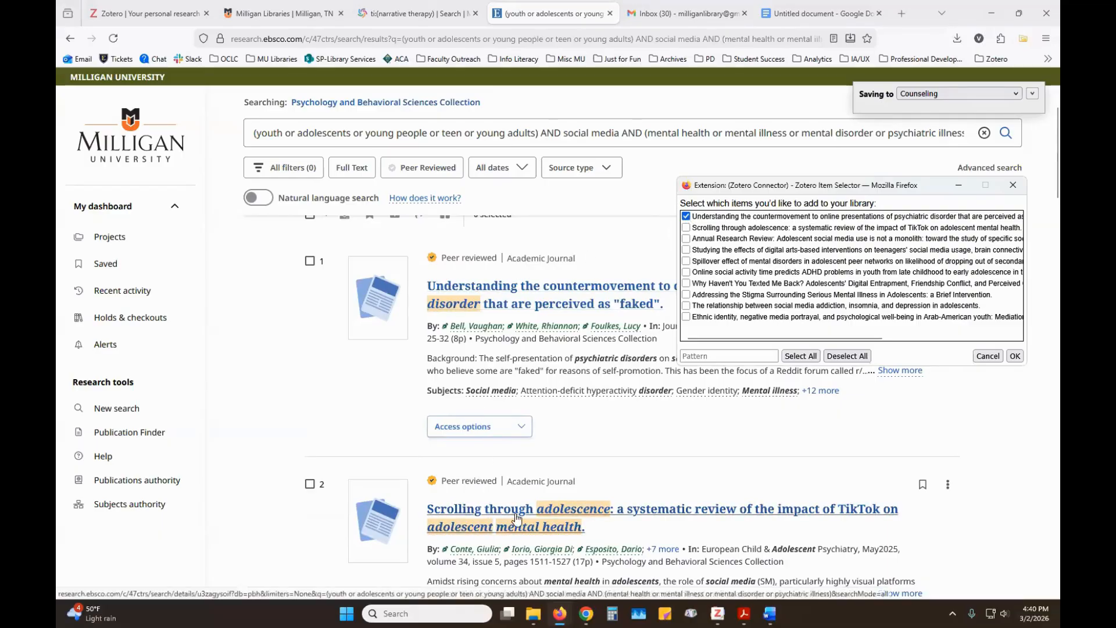
pyautogui.click(685, 228)
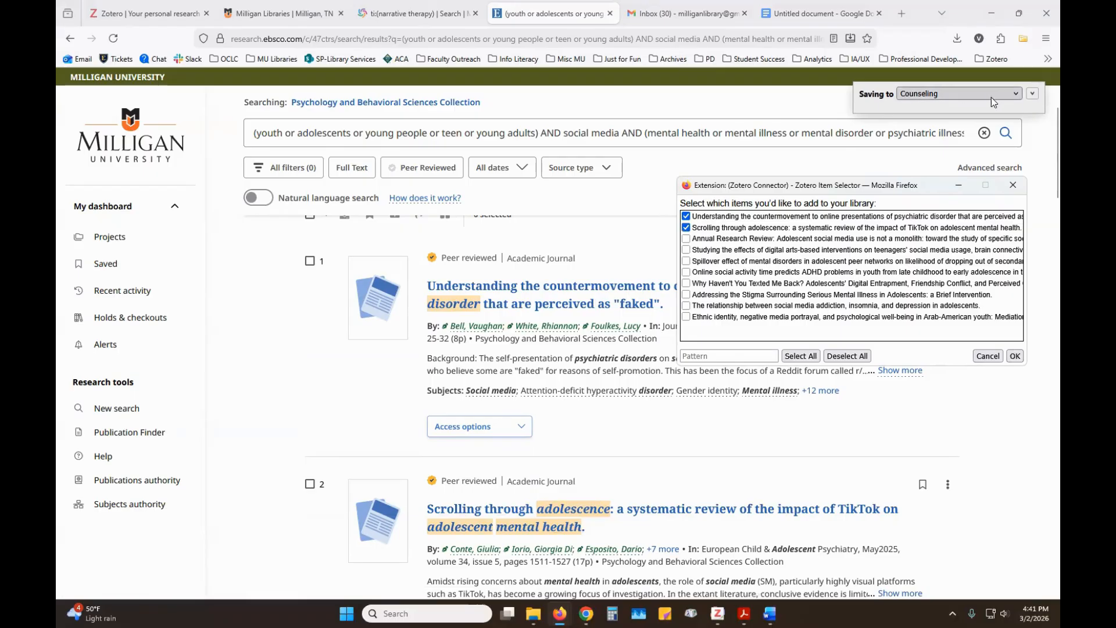
pyautogui.click(1014, 355)
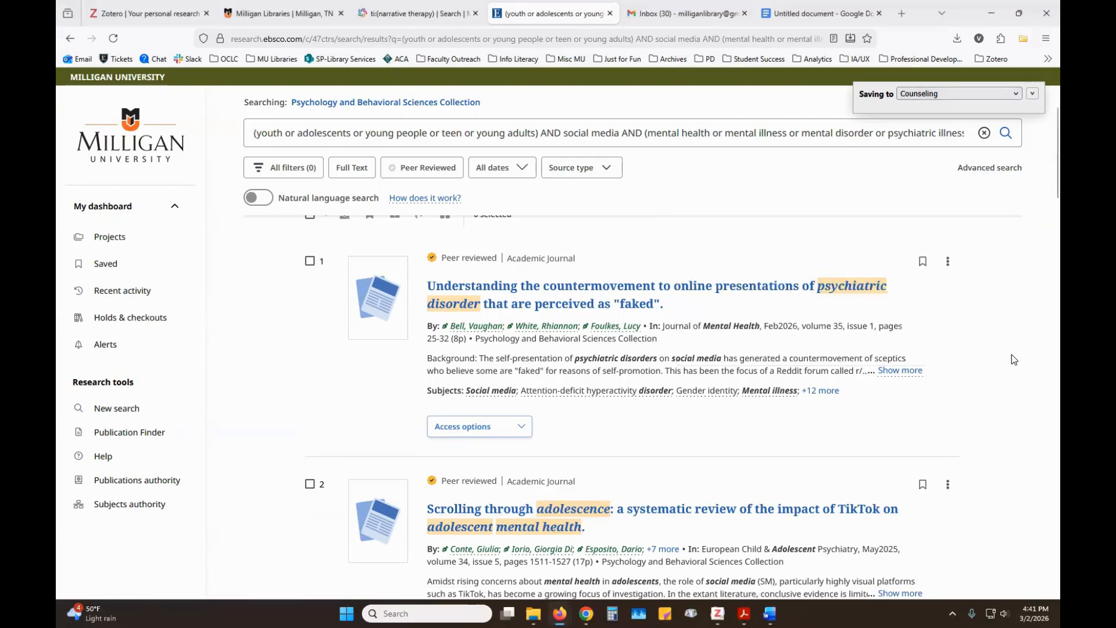
# Add the tag "Chapter 1" to the two articles being saved to the Counseling collection and finish the save
pyautogui.click(1032, 93)
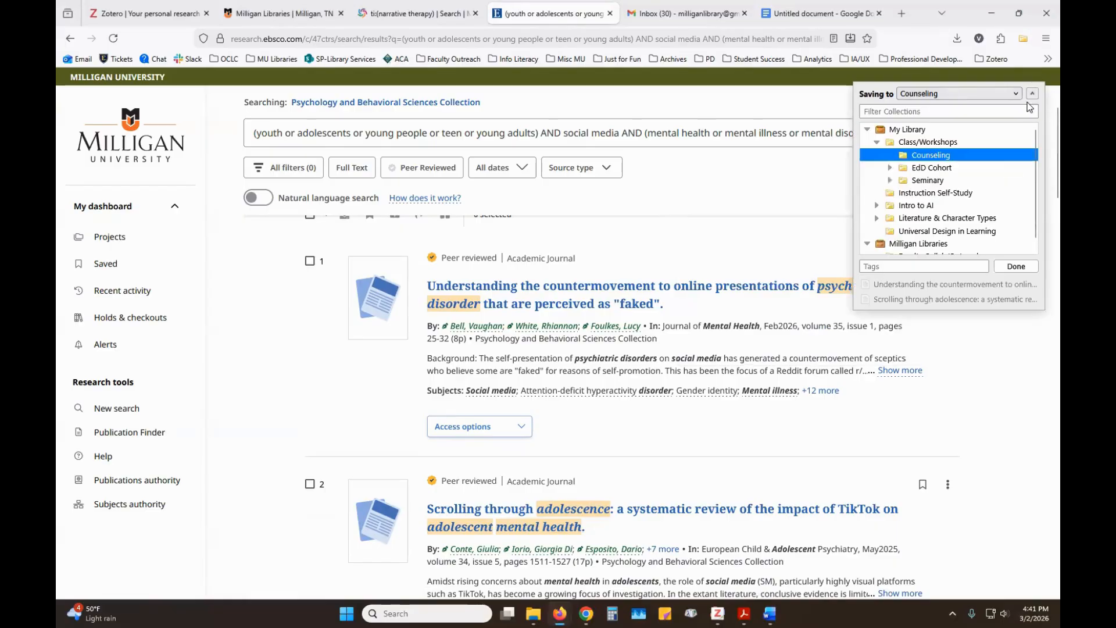
pyautogui.click(917, 267)
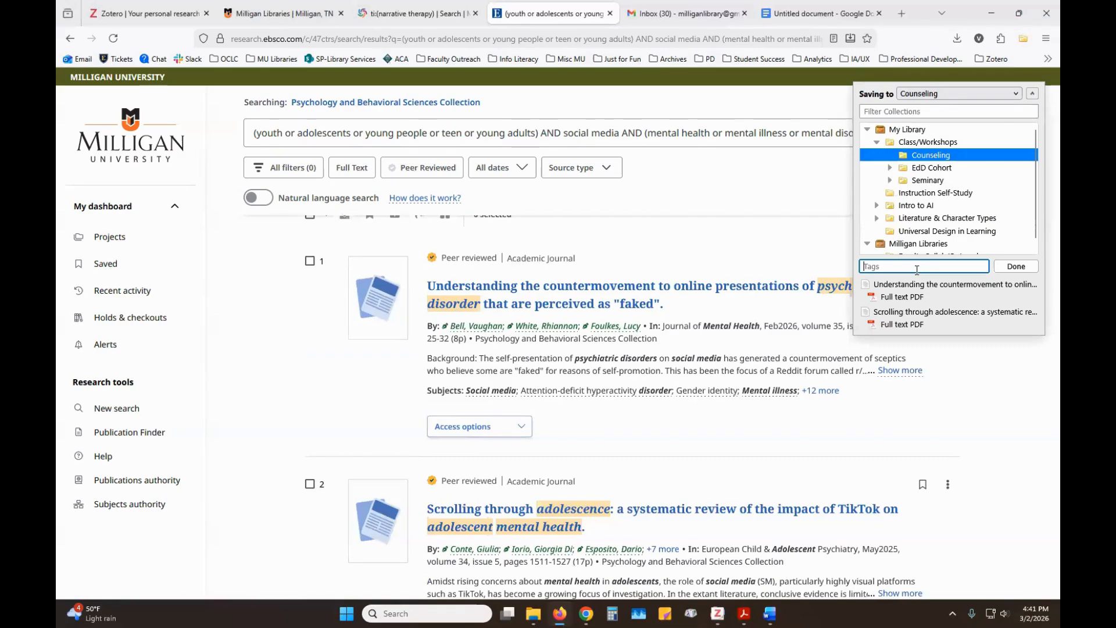
pyautogui.write('Chapter 1')
pyautogui.press('Return')
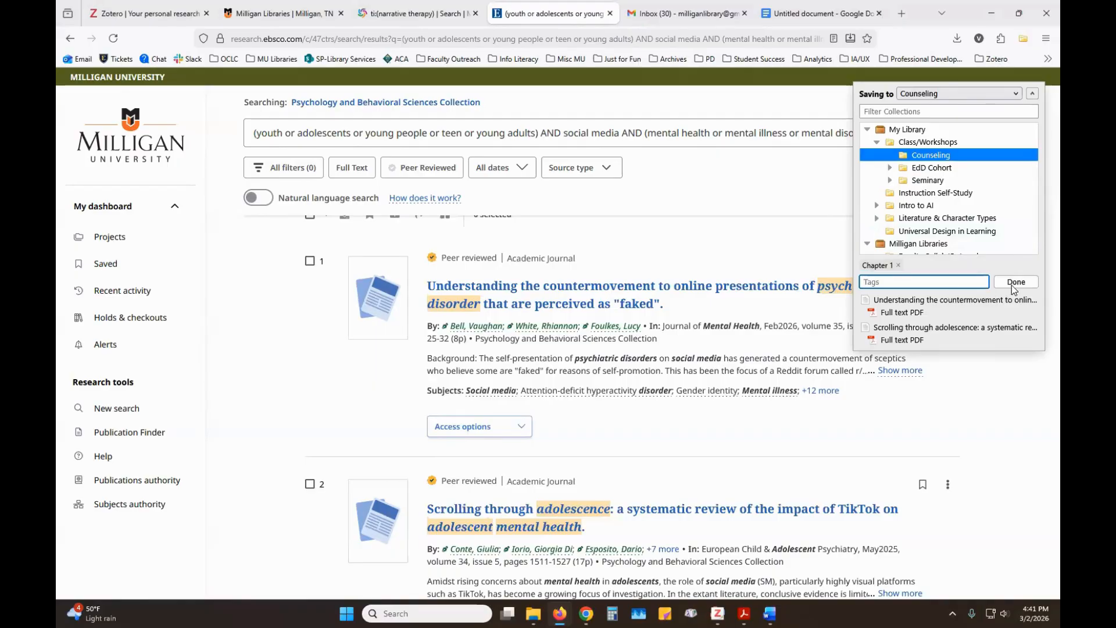
pyautogui.click(1013, 283)
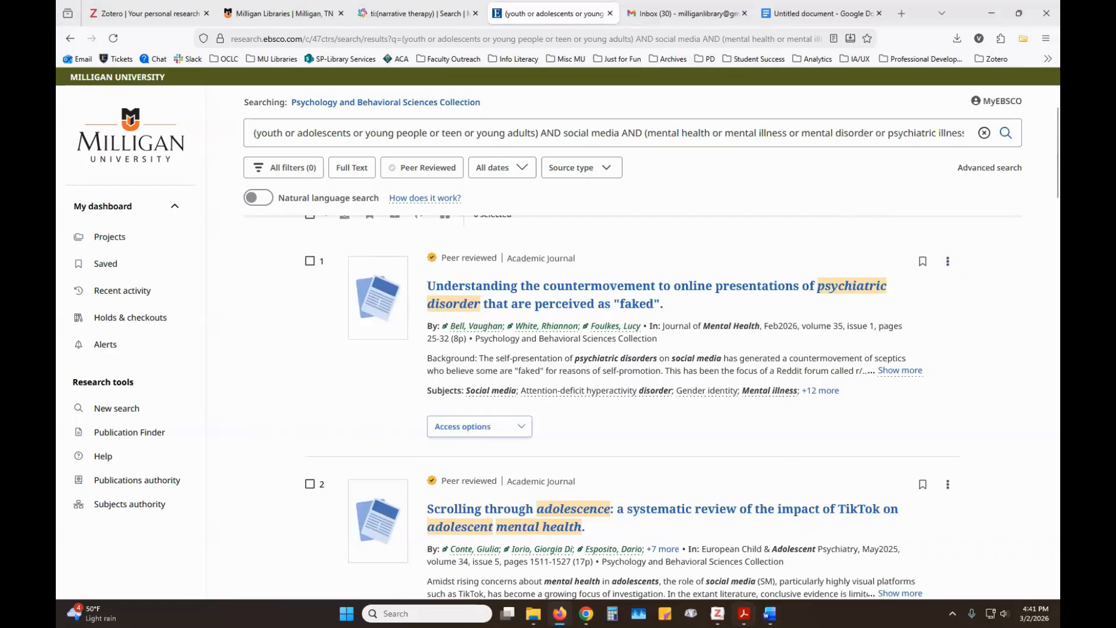
# Switch to Zotero and expand the two newly saved articles in the Counseling collection to check their attachments, then collapse them
pyautogui.moveTo(717, 613)
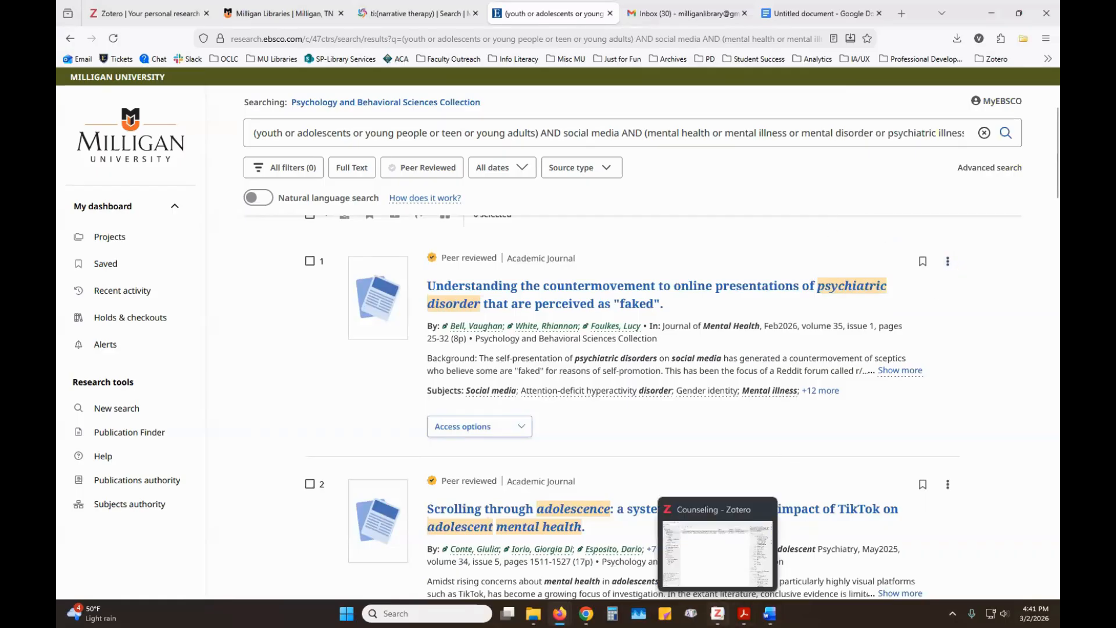
pyautogui.click(715, 572)
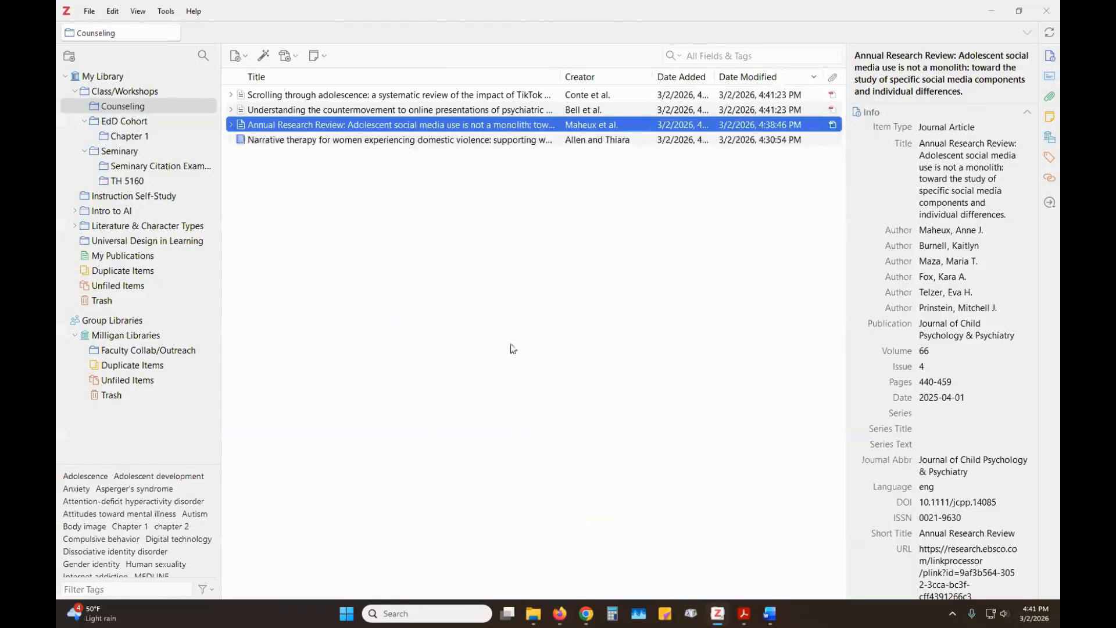
pyautogui.click(231, 95)
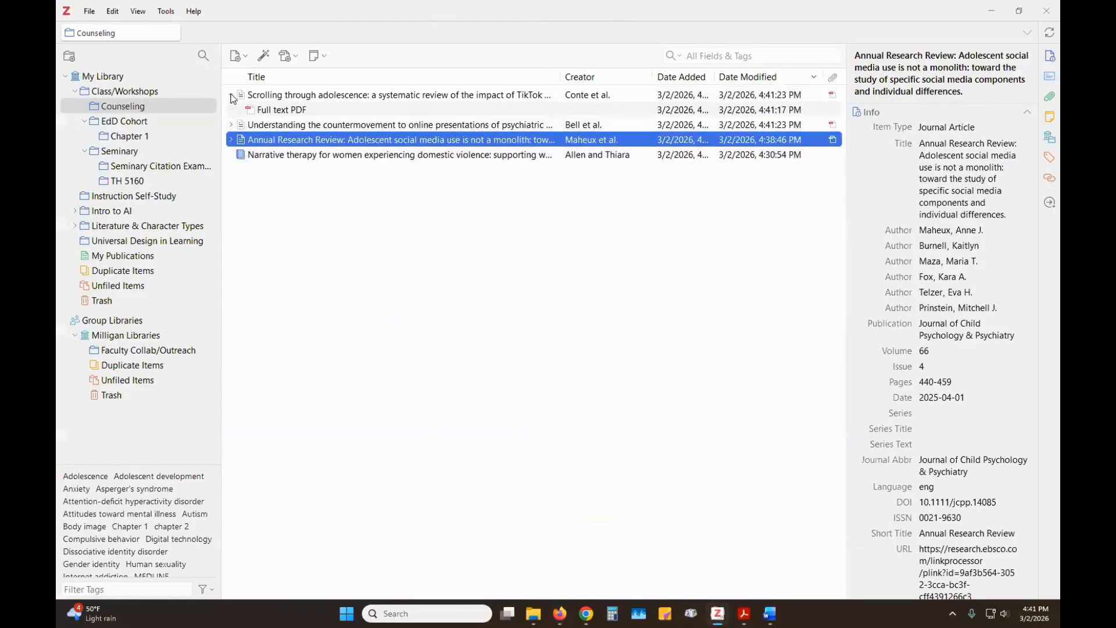
pyautogui.click(230, 125)
pyautogui.click(232, 96)
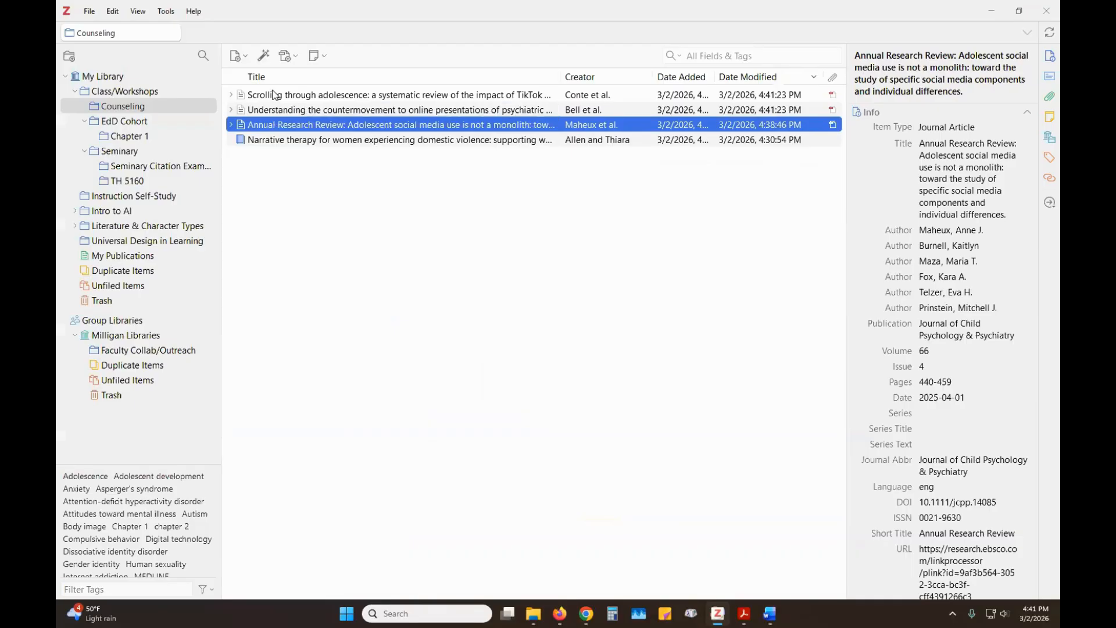
# Create a blank Book item manually in the Counseling collection, then remove it from the collection
pyautogui.click(238, 60)
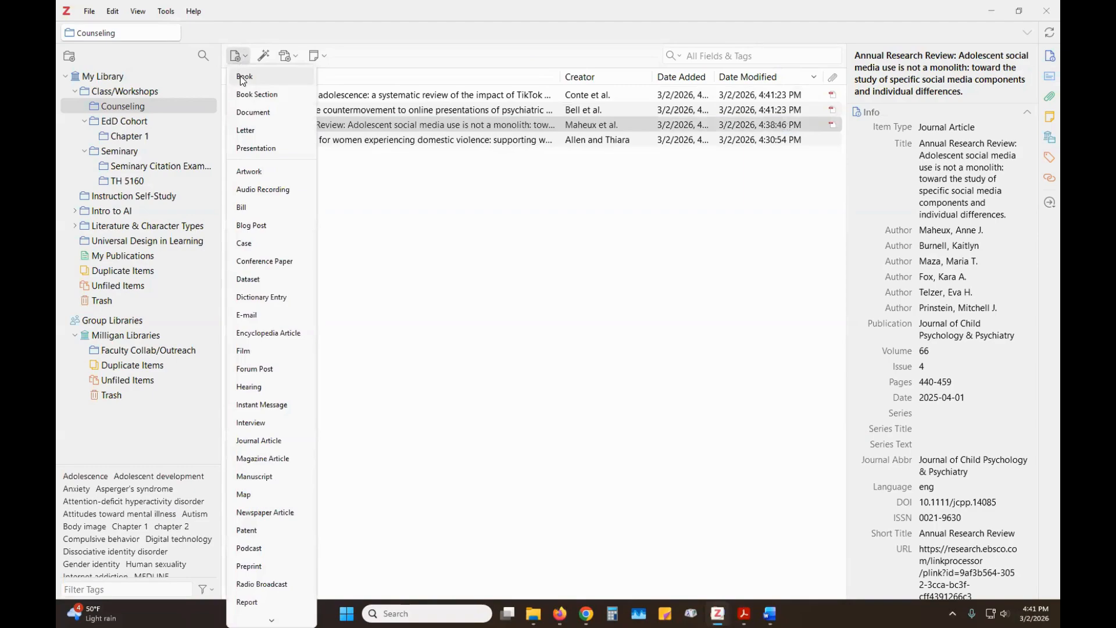
pyautogui.click(243, 77)
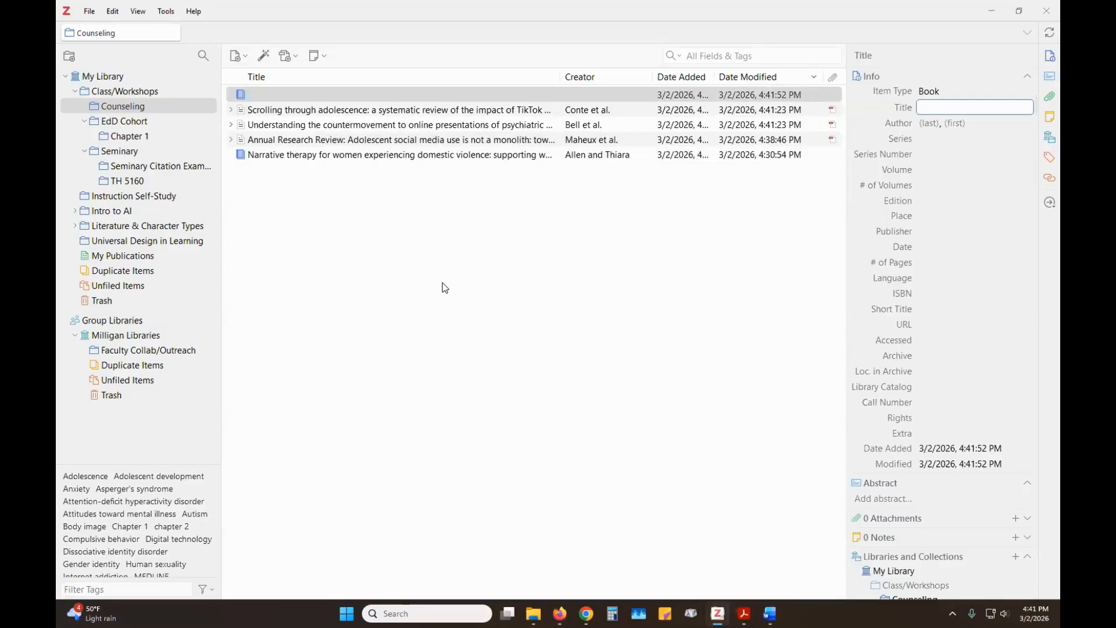
pyautogui.rightClick(253, 98)
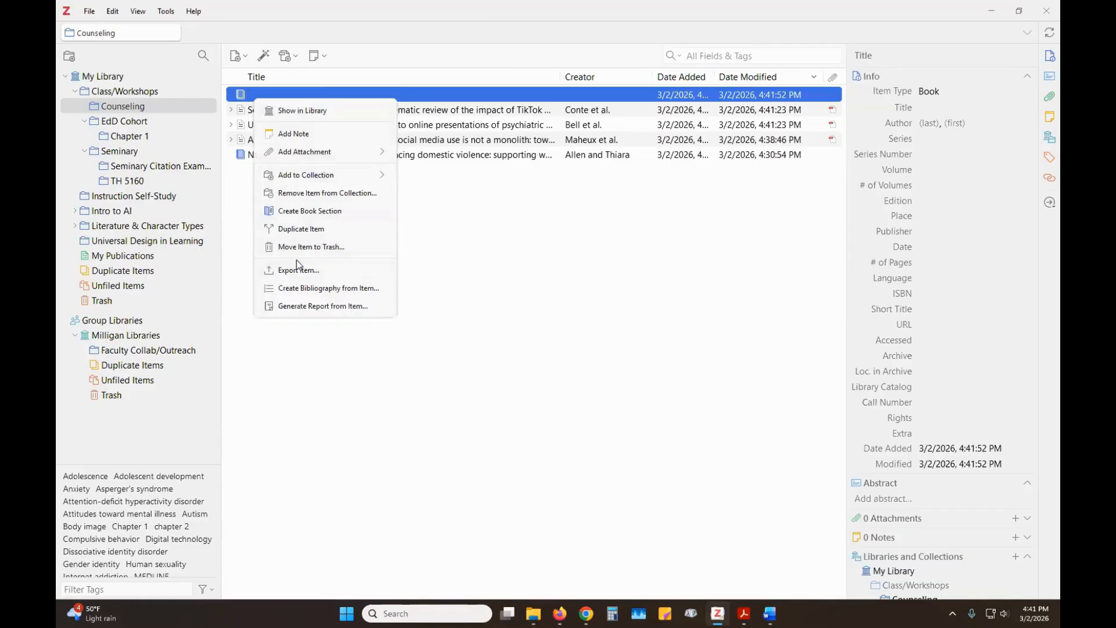
pyautogui.click(338, 194)
pyautogui.click(617, 322)
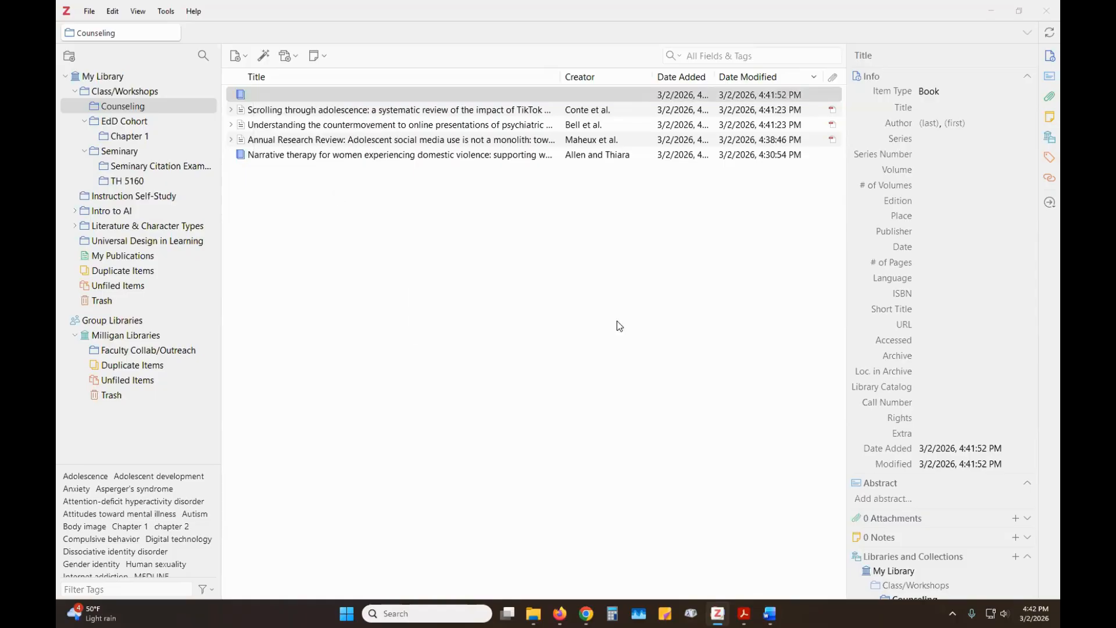
pyautogui.click(265, 58)
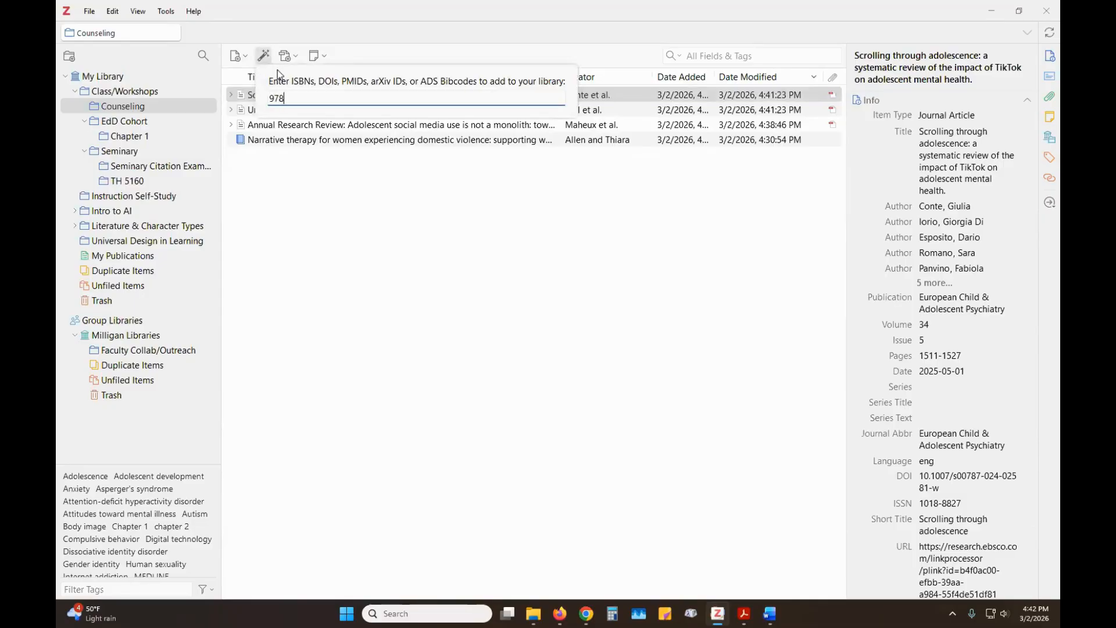
pyautogui.write('9780310144694')
pyautogui.press('Return')
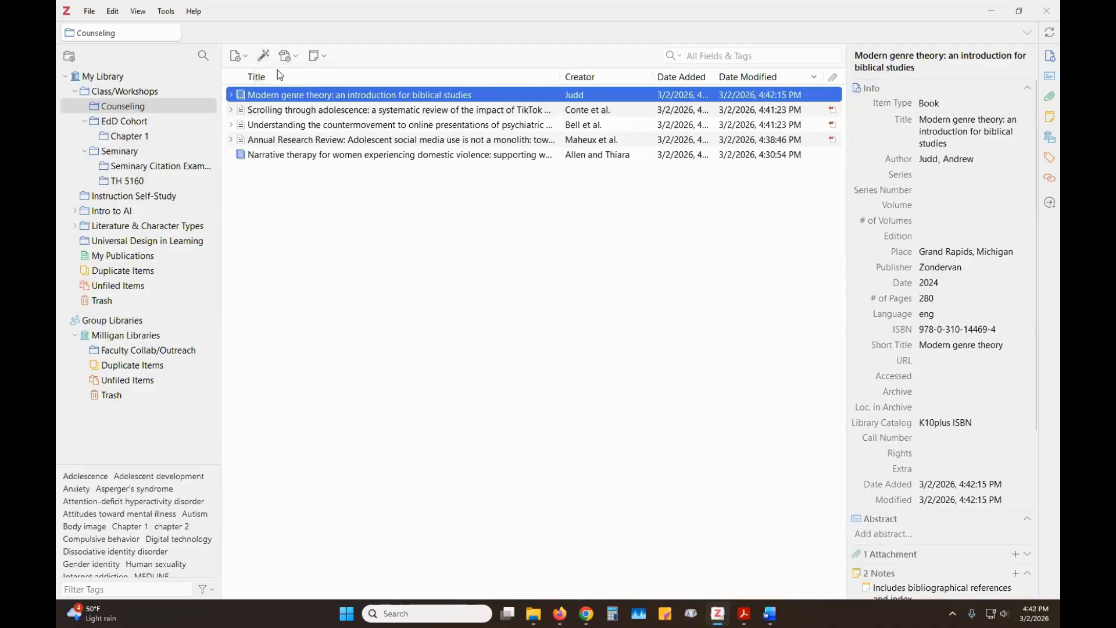
pyautogui.click(231, 96)
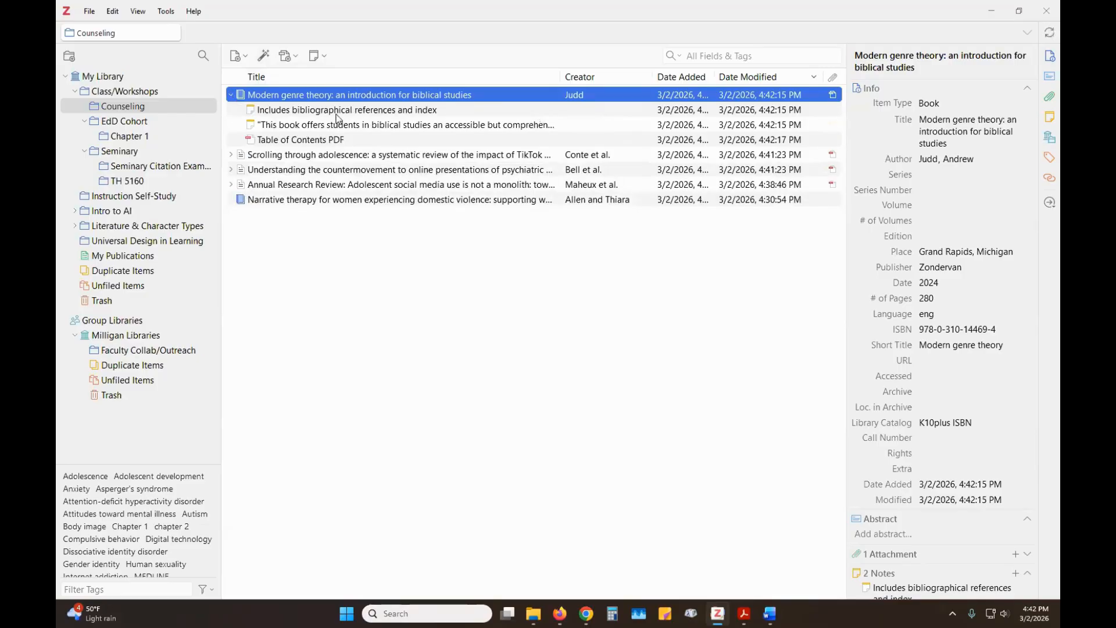
pyautogui.click(231, 97)
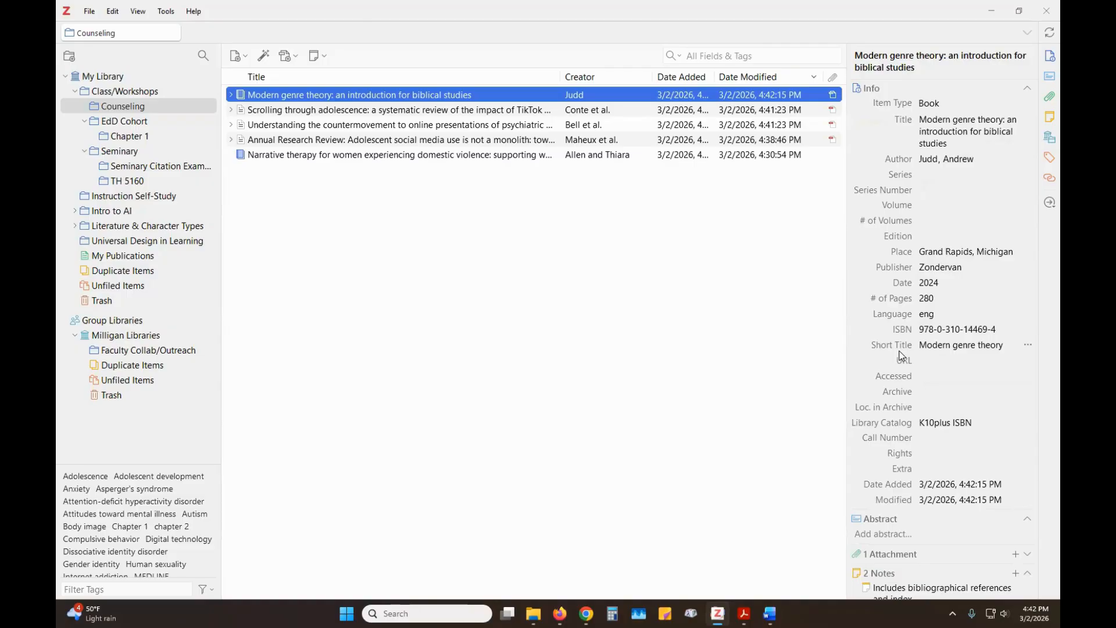
# Open the "Modern genre theory" book's title for editing, try adding another author, and return to the book in the item list
pyautogui.click(971, 129)
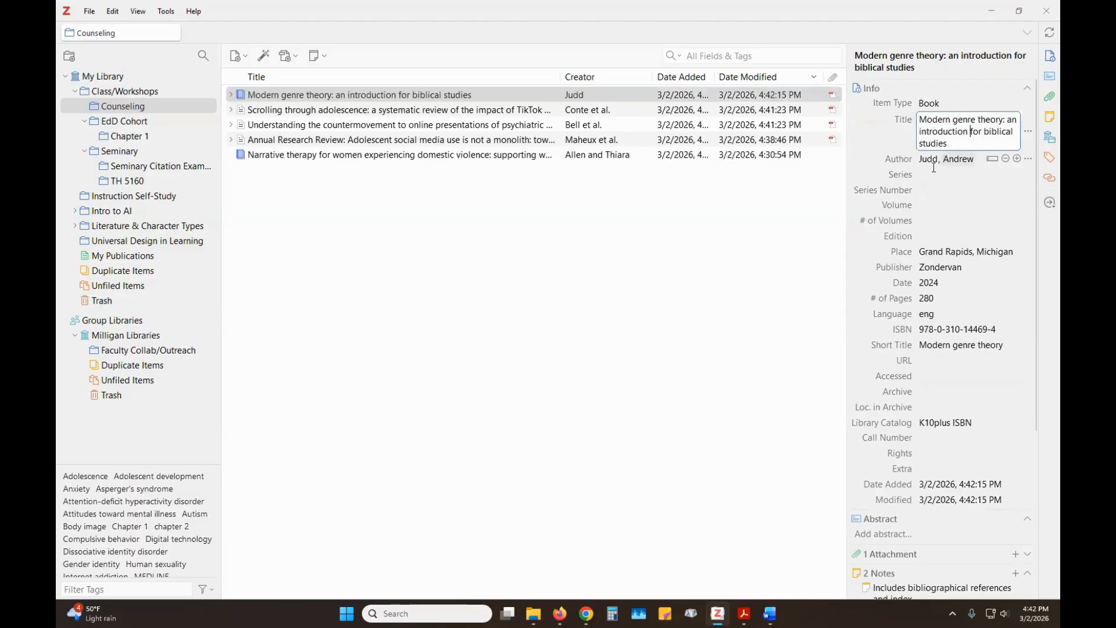
pyautogui.click(1017, 159)
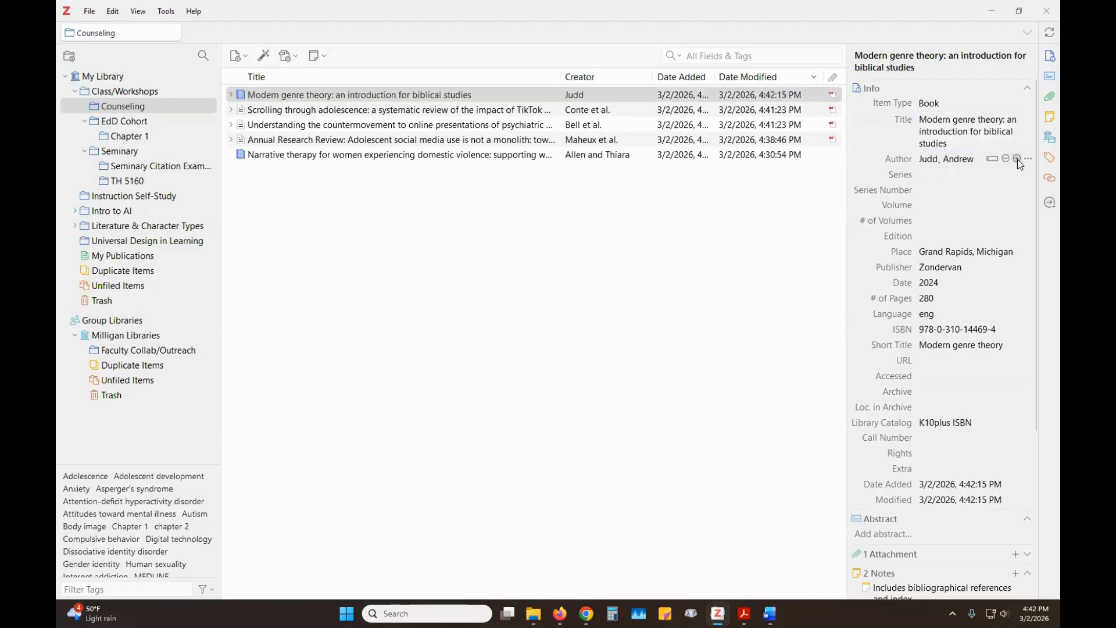
pyautogui.click(951, 119)
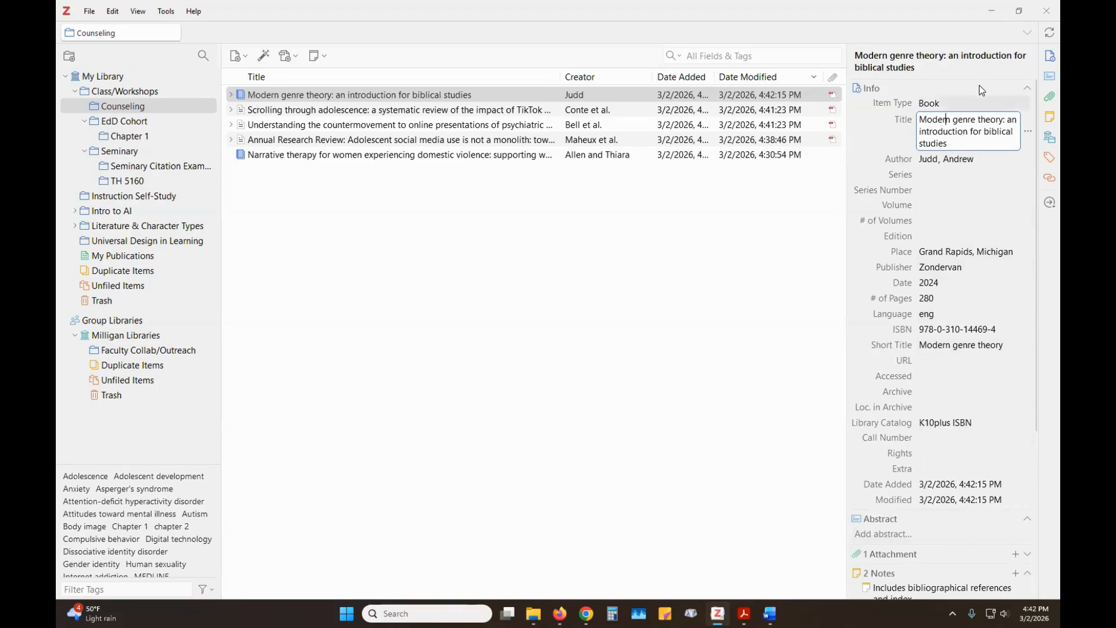
pyautogui.click(705, 99)
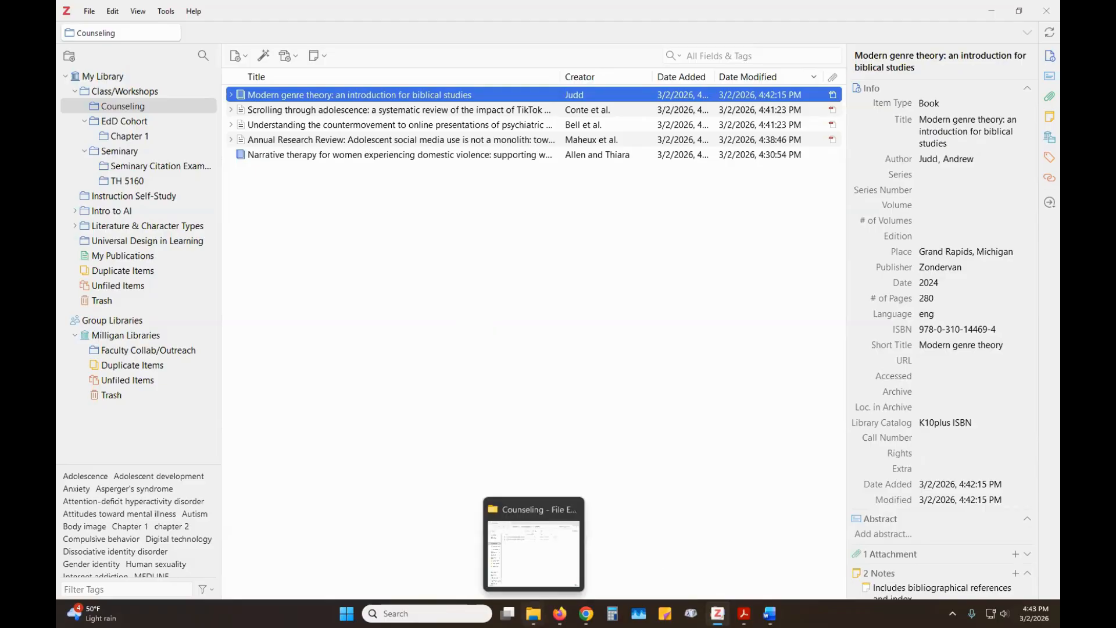
# Switch to File Explorer's Counseling folder and add the "Eating disorder symptoms" PDF to Zotero's Counseling collection, leaving its new record collapsed
pyautogui.click(533, 613)
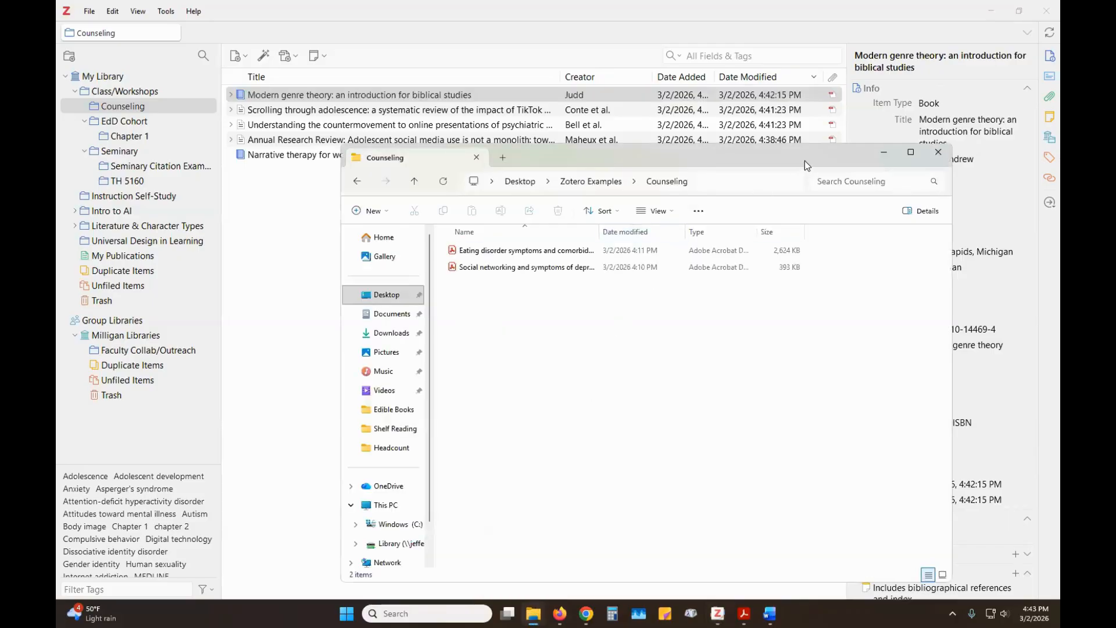
pyautogui.moveTo(692, 158); pyautogui.dragTo(801, 246)
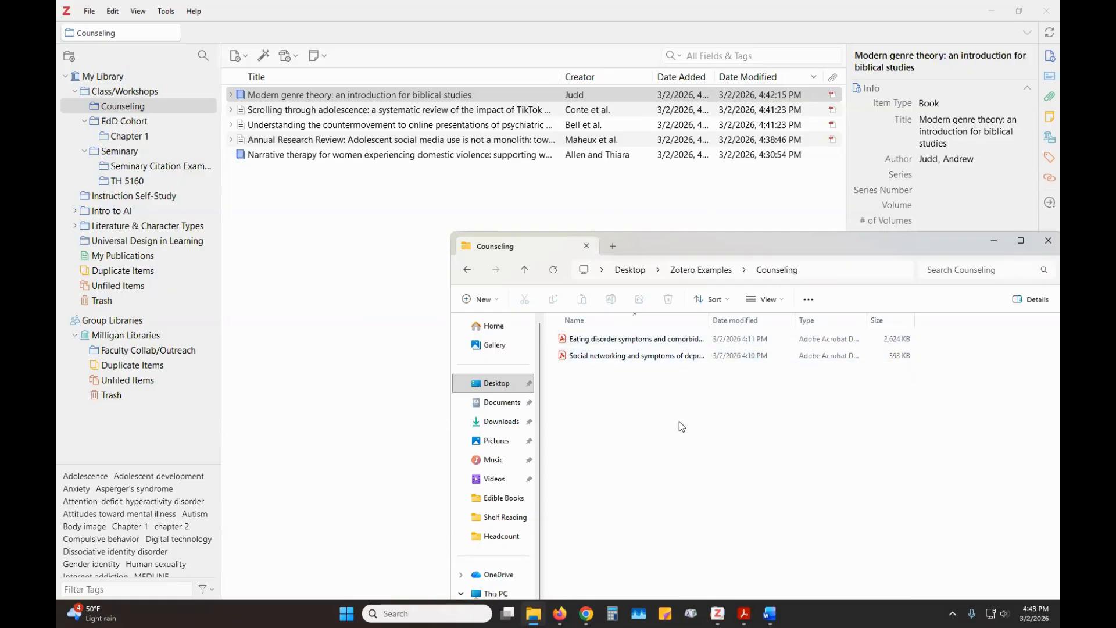
pyautogui.moveTo(805, 241); pyautogui.dragTo(779, 233)
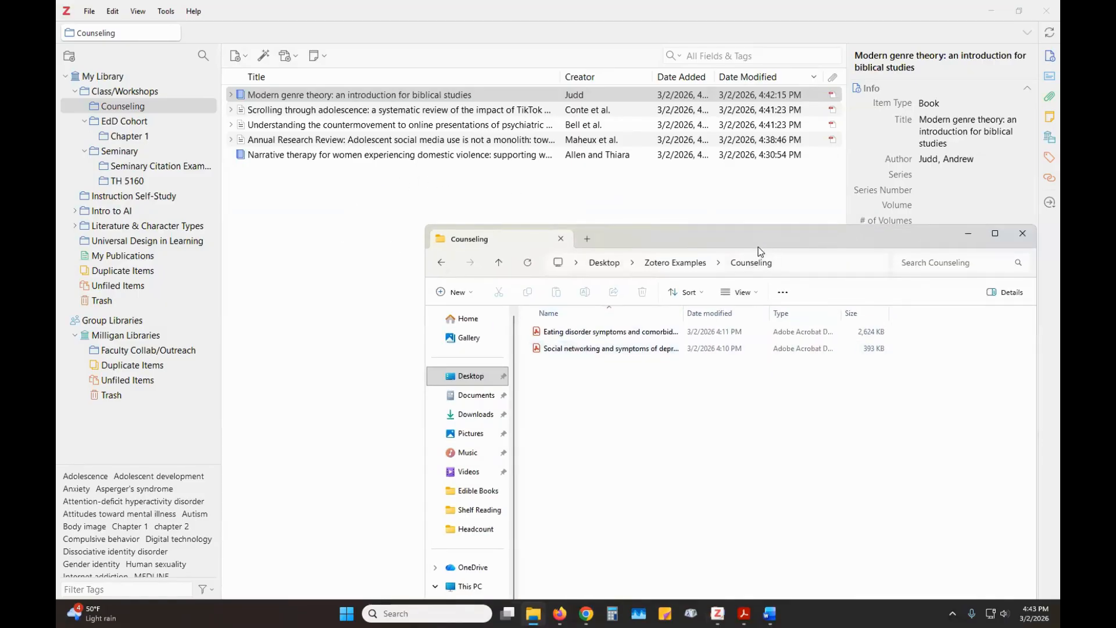
pyautogui.click(636, 332)
pyautogui.moveTo(604, 332); pyautogui.dragTo(335, 247)
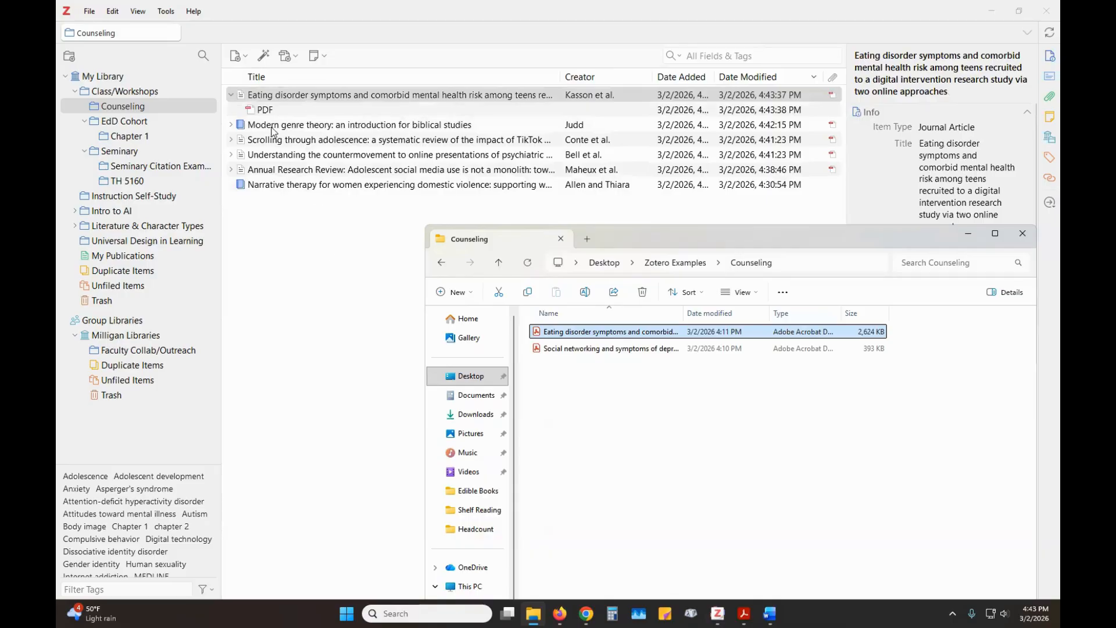
pyautogui.click(231, 96)
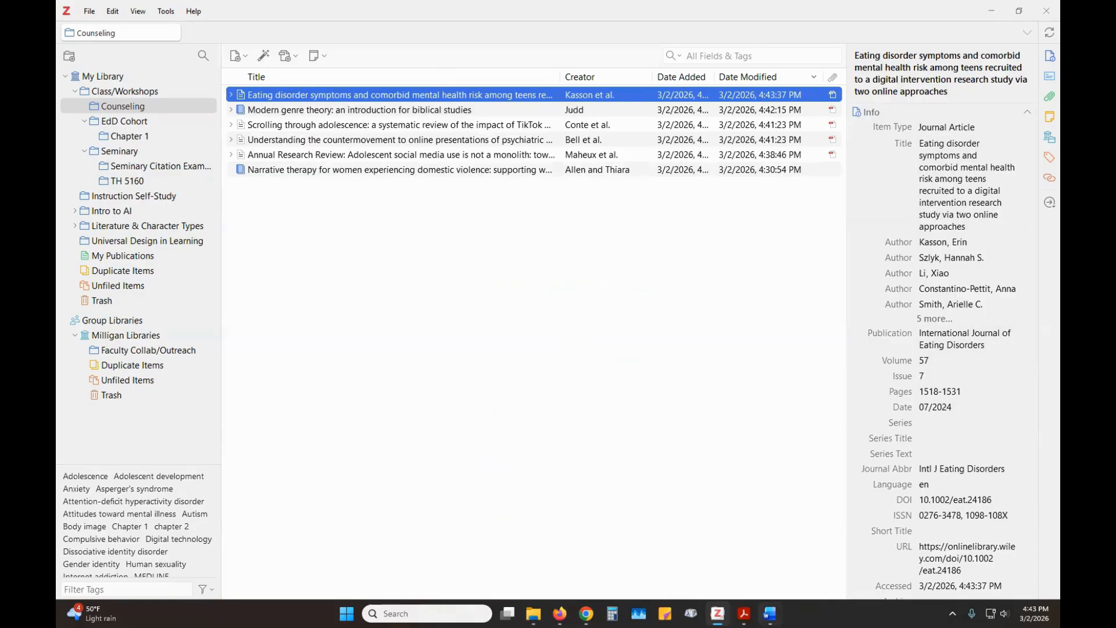
# Switch to the Document1 file in Word and display the Zotero citation and bibliography commands
pyautogui.moveTo(770, 613)
pyautogui.click(822, 591)
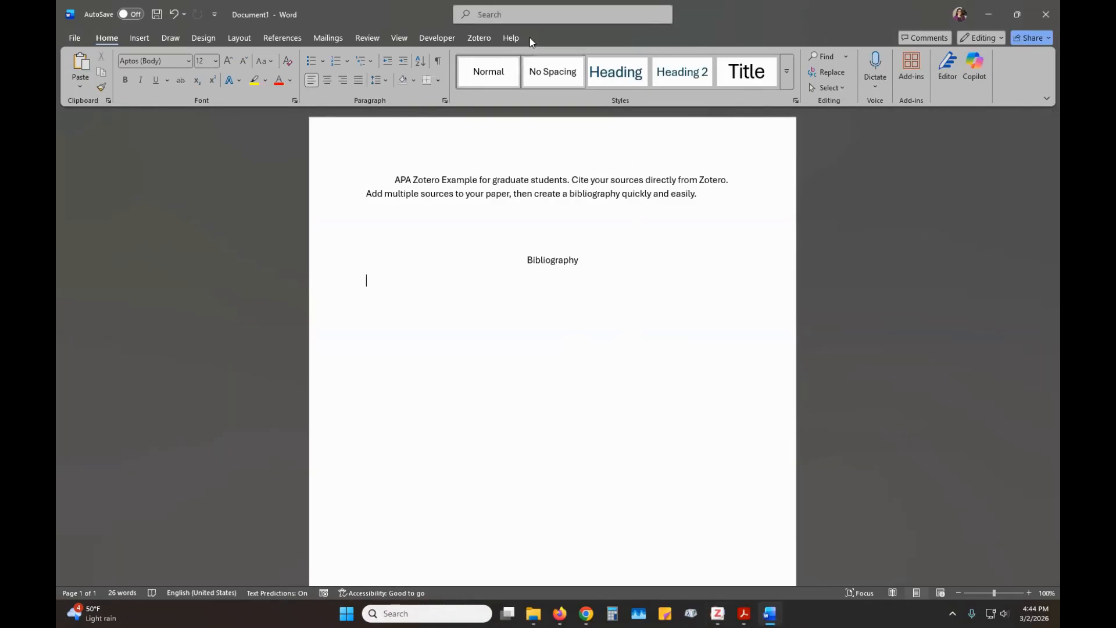
pyautogui.click(478, 38)
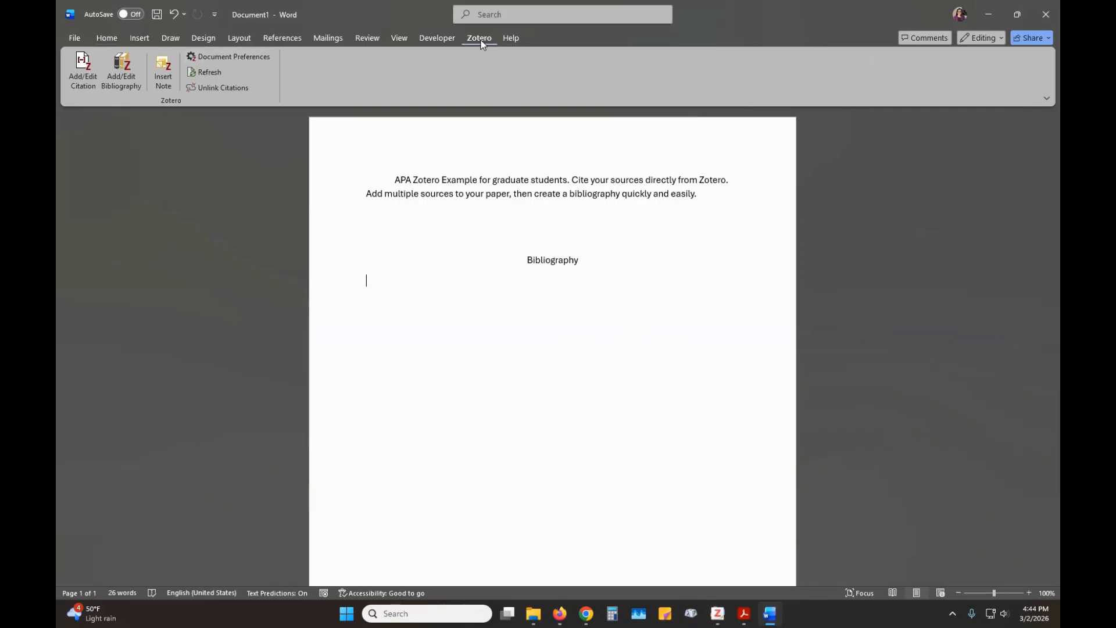
pyautogui.click(110, 38)
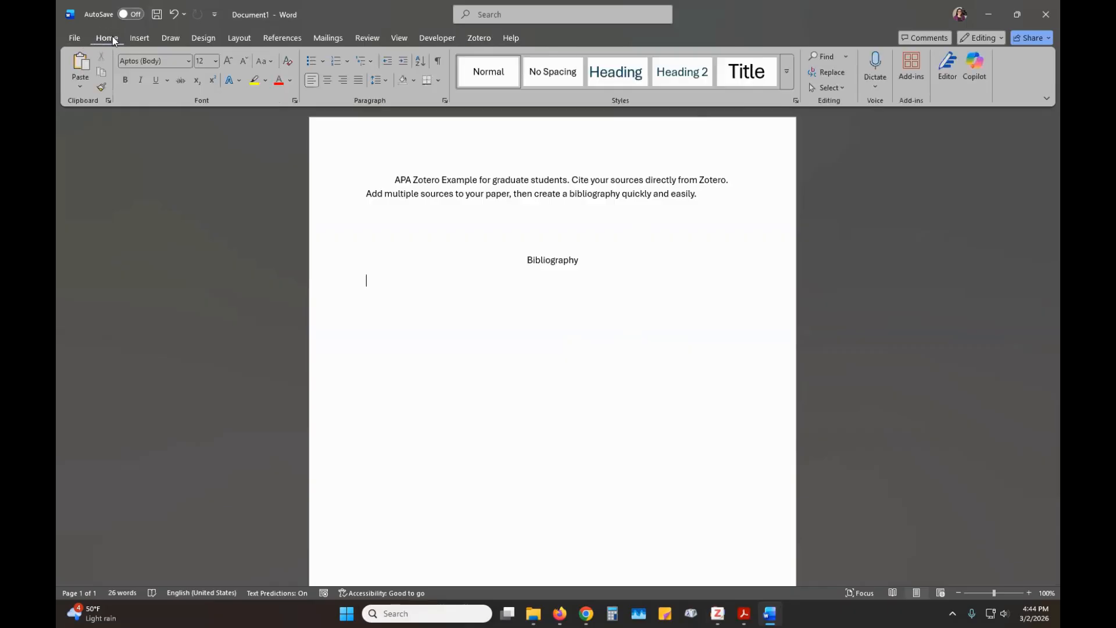
pyautogui.click(474, 39)
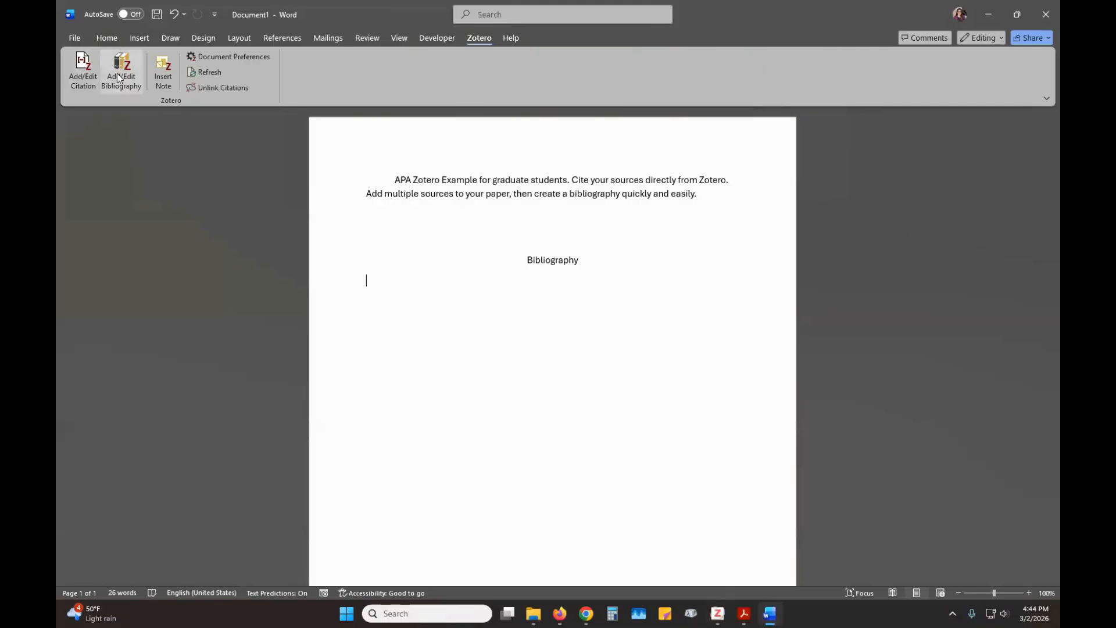
# Keep APA Style 7th edition as the document's citation style and start a citation after "students" in Classic View
pyautogui.click(259, 58)
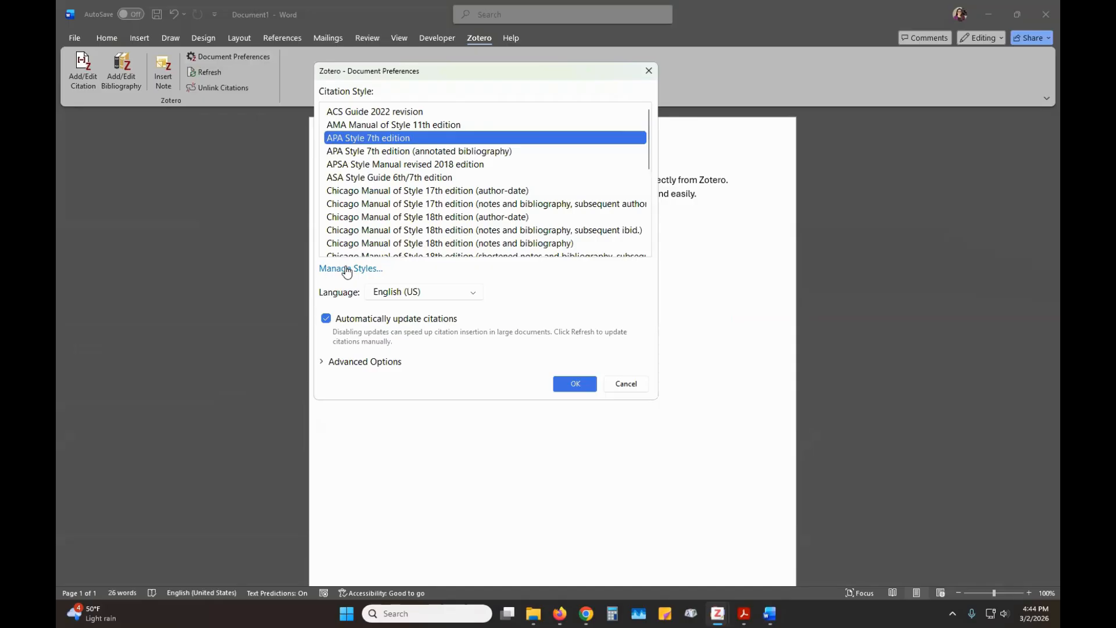
pyautogui.click(589, 390)
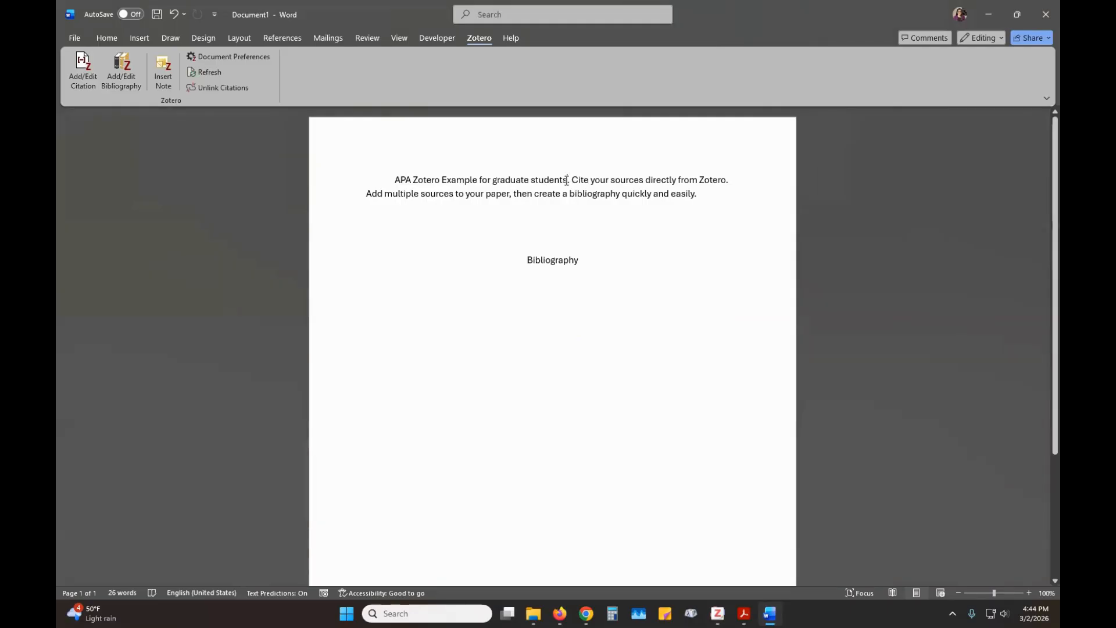
pyautogui.click(88, 81)
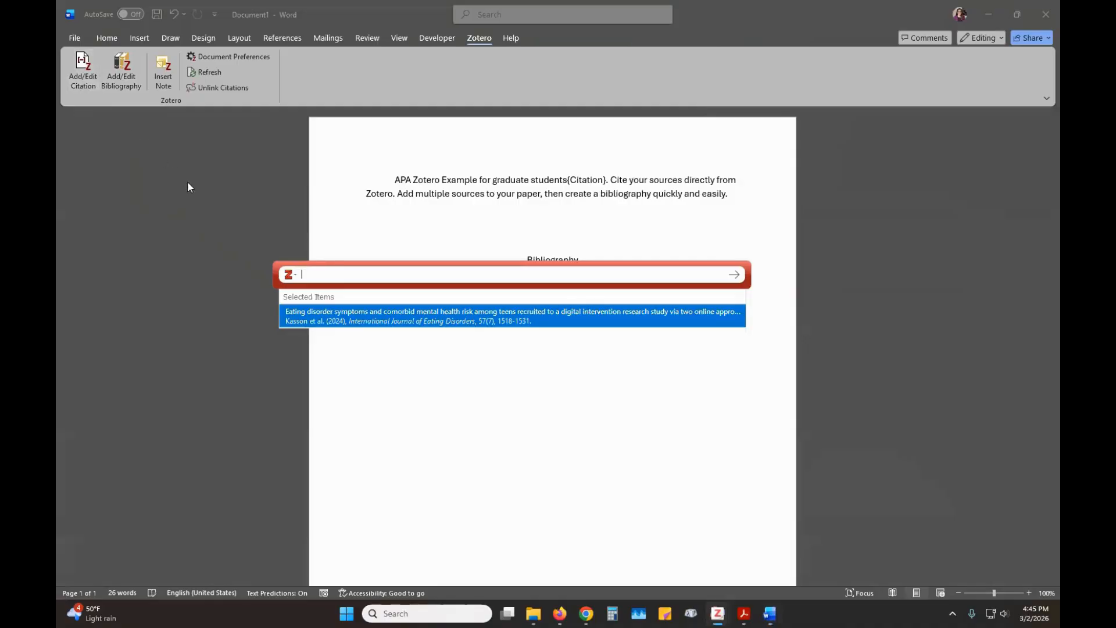
pyautogui.click(295, 278)
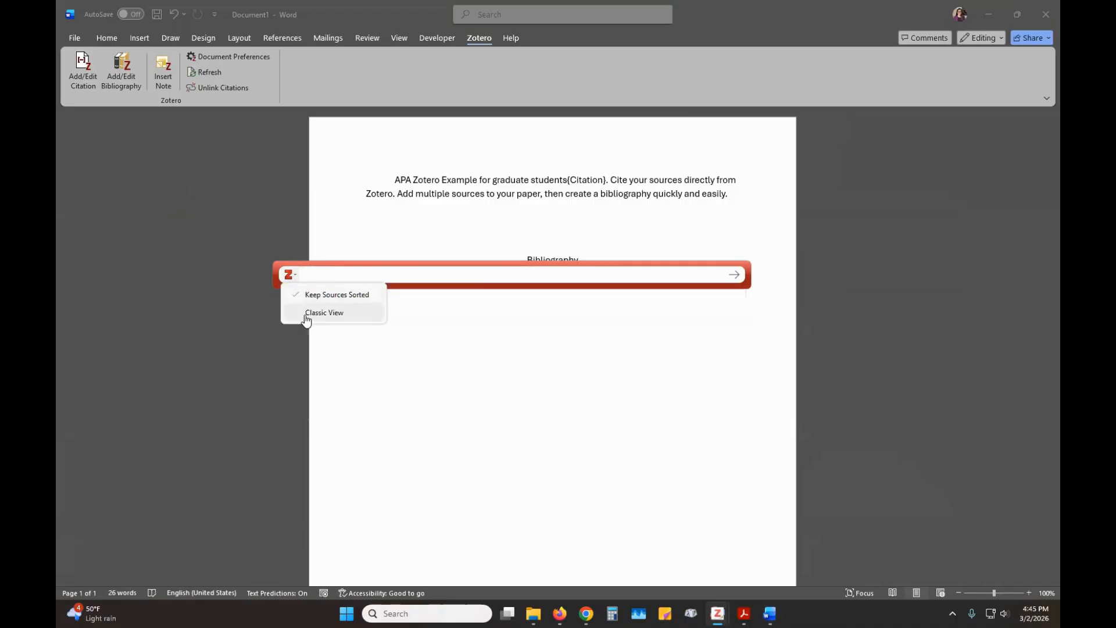
pyautogui.click(323, 312)
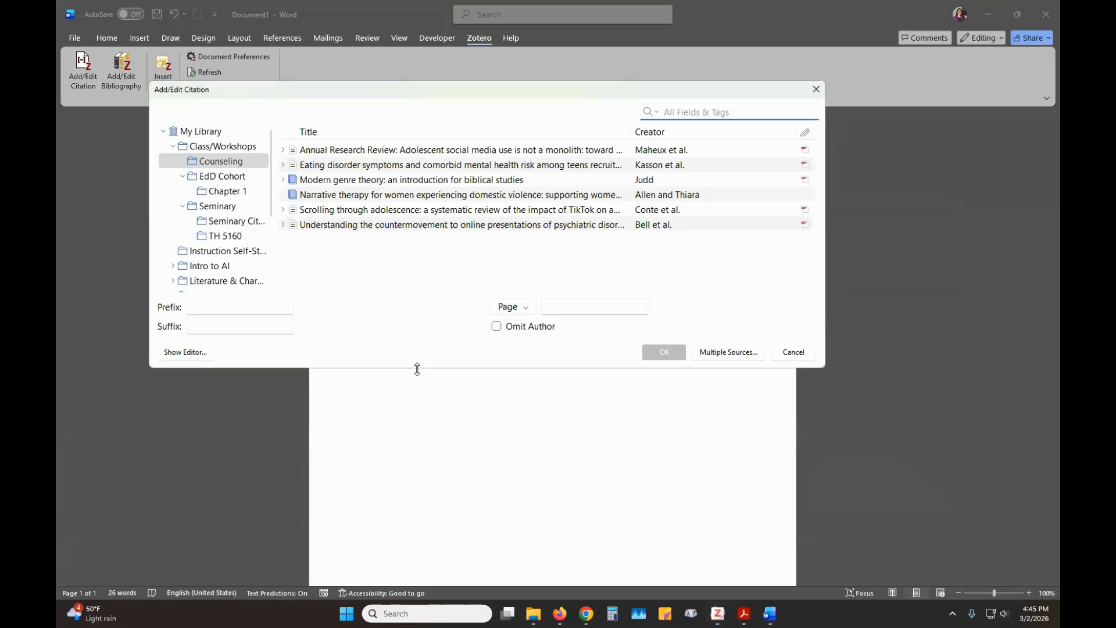
# Enlarge the citation dialog and cite the Counseling collection's "Narrative therapy for women experiencing domestic violence" book with page 58
pyautogui.moveTo(417, 368); pyautogui.dragTo(418, 445)
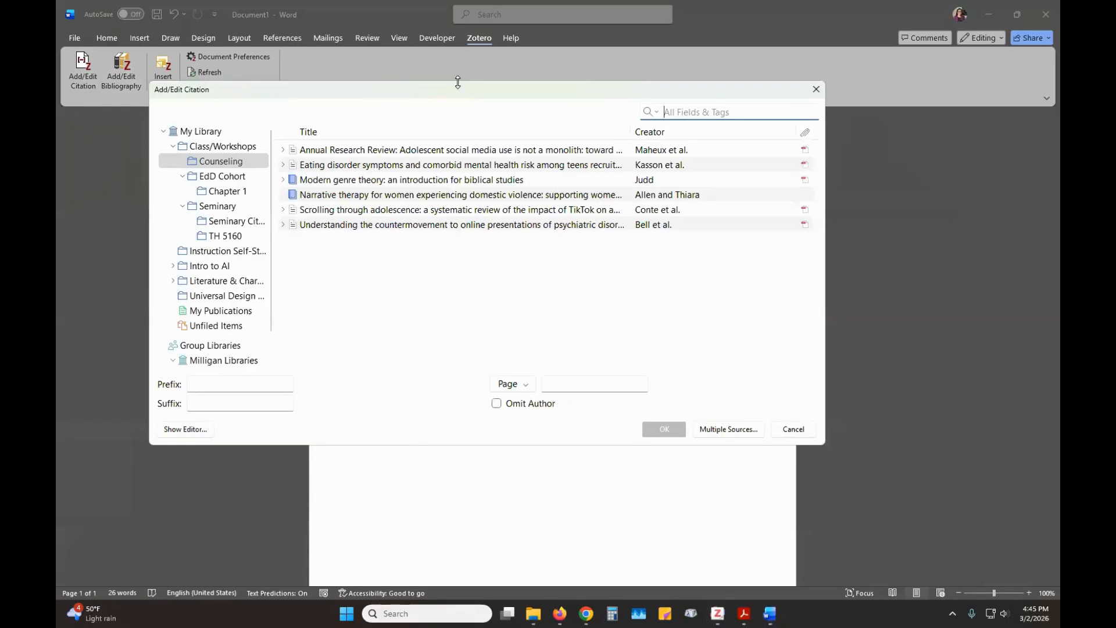
pyautogui.moveTo(457, 82); pyautogui.dragTo(457, 46)
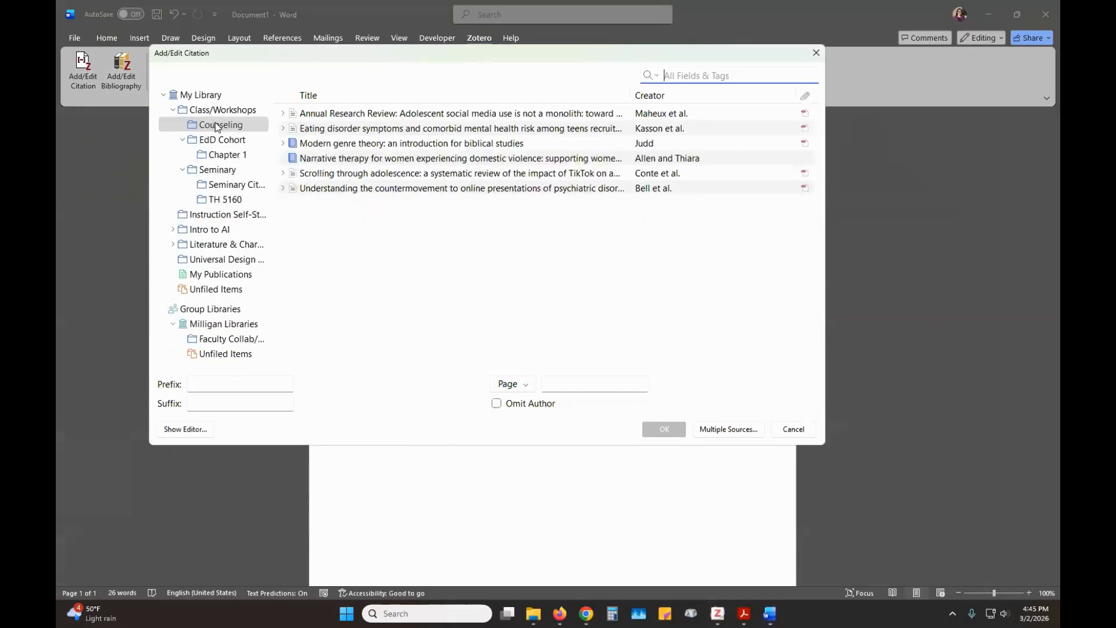
pyautogui.click(217, 126)
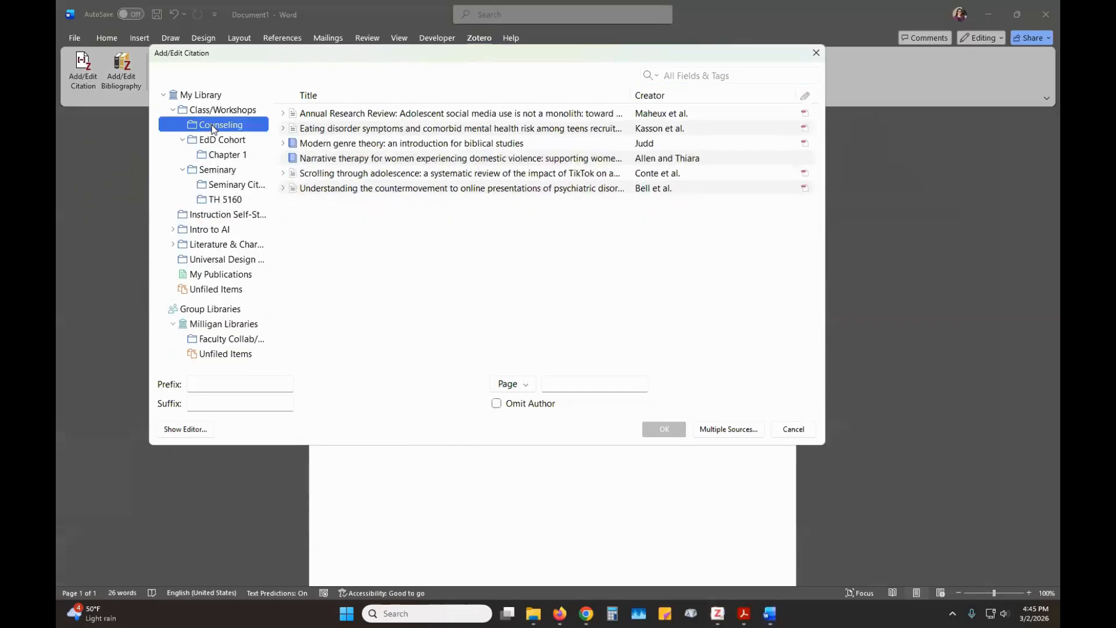
pyautogui.click(325, 160)
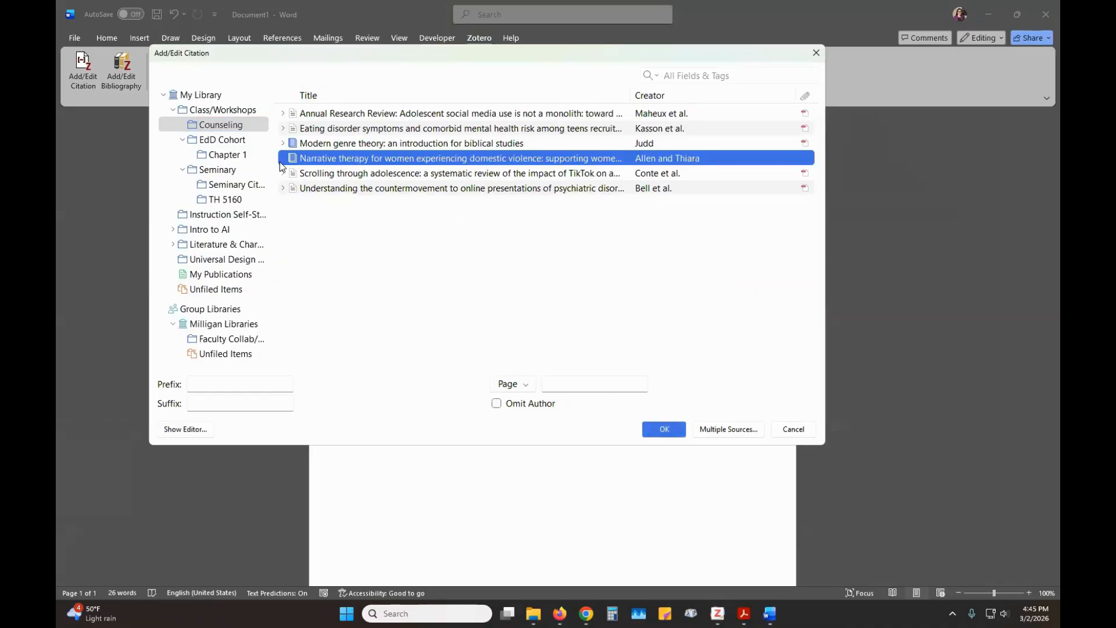
pyautogui.click(555, 385)
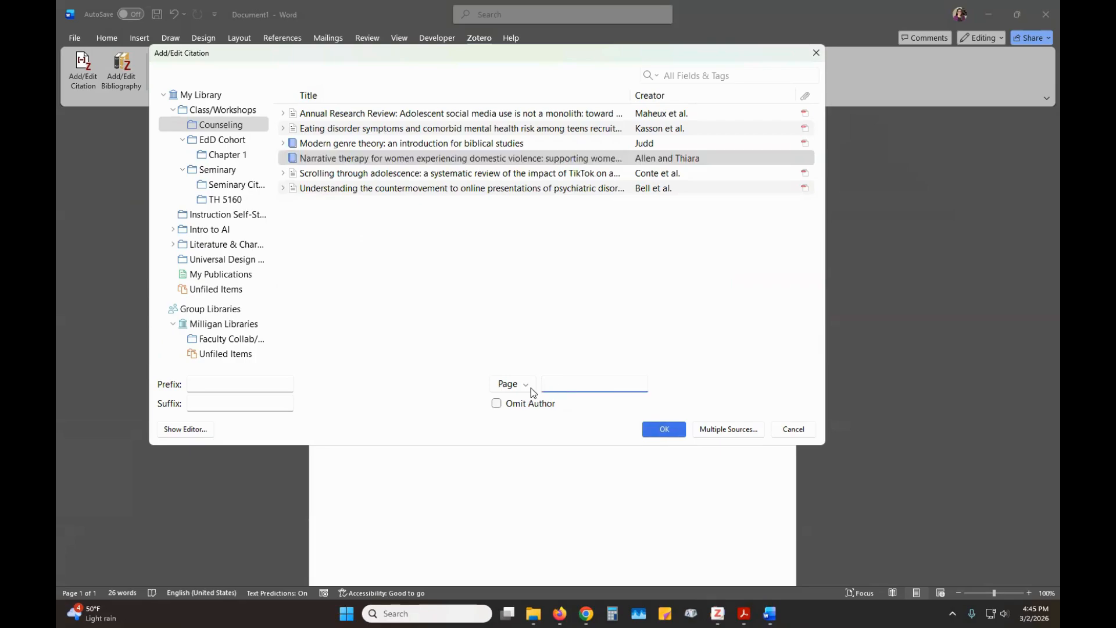
pyautogui.write('58')
pyautogui.click(660, 430)
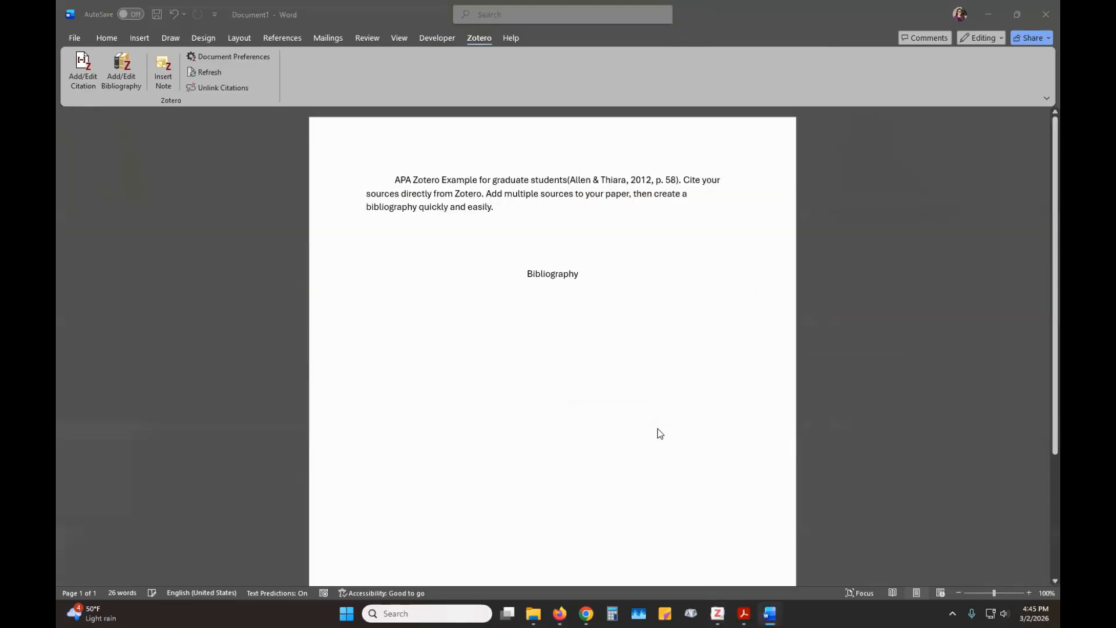
# Add a space between "students" and the new in-text citation
pyautogui.click(576, 184)
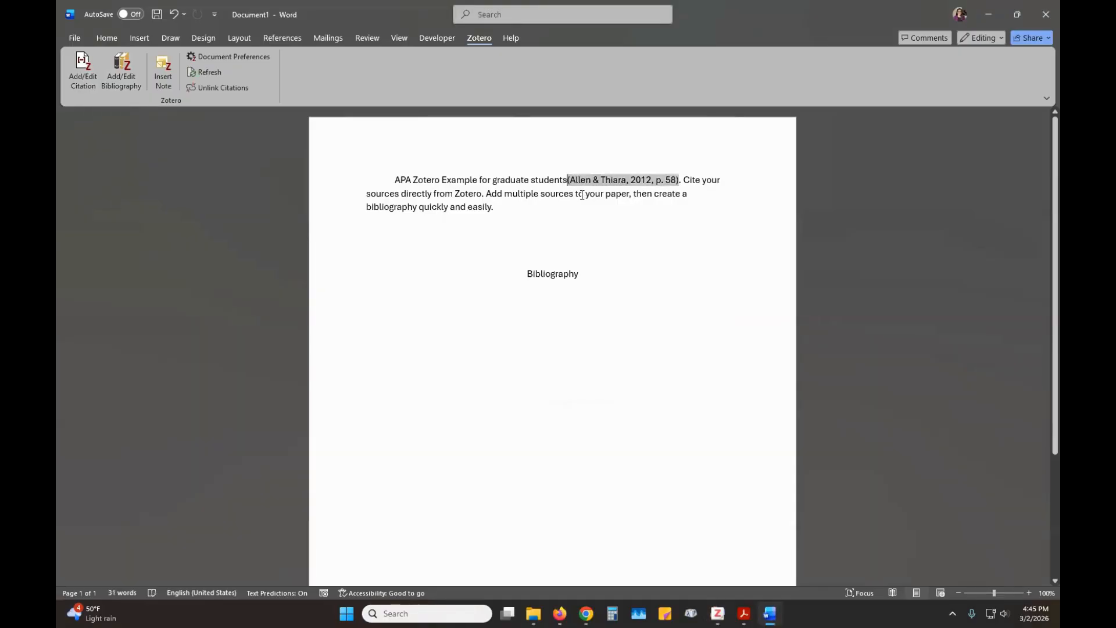
pyautogui.hotkey('ctrl', 'z')
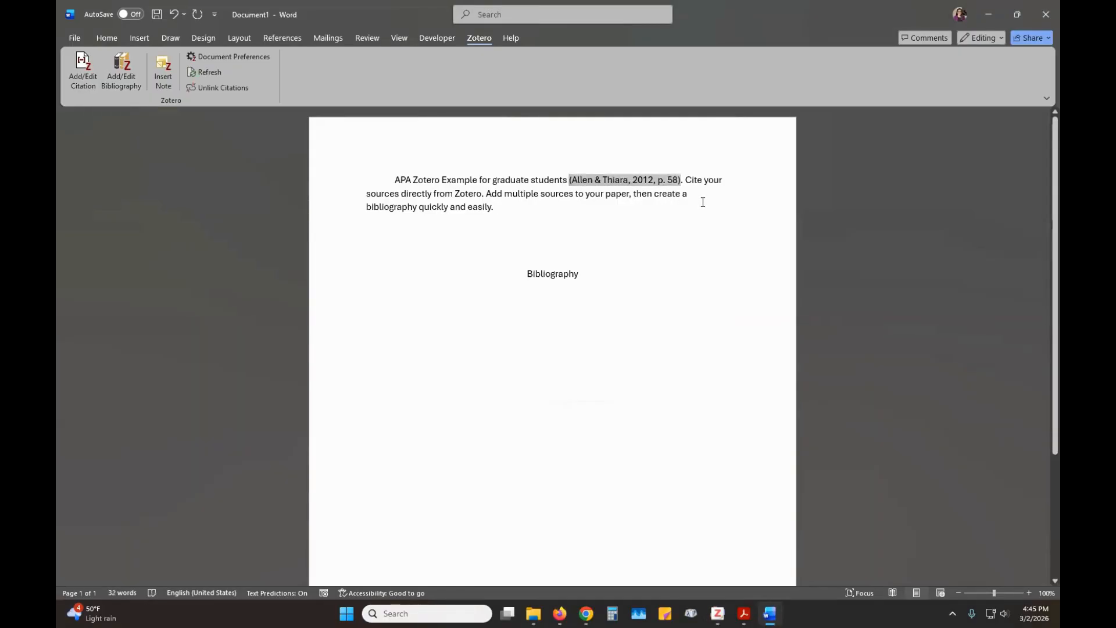
pyautogui.click(703, 202)
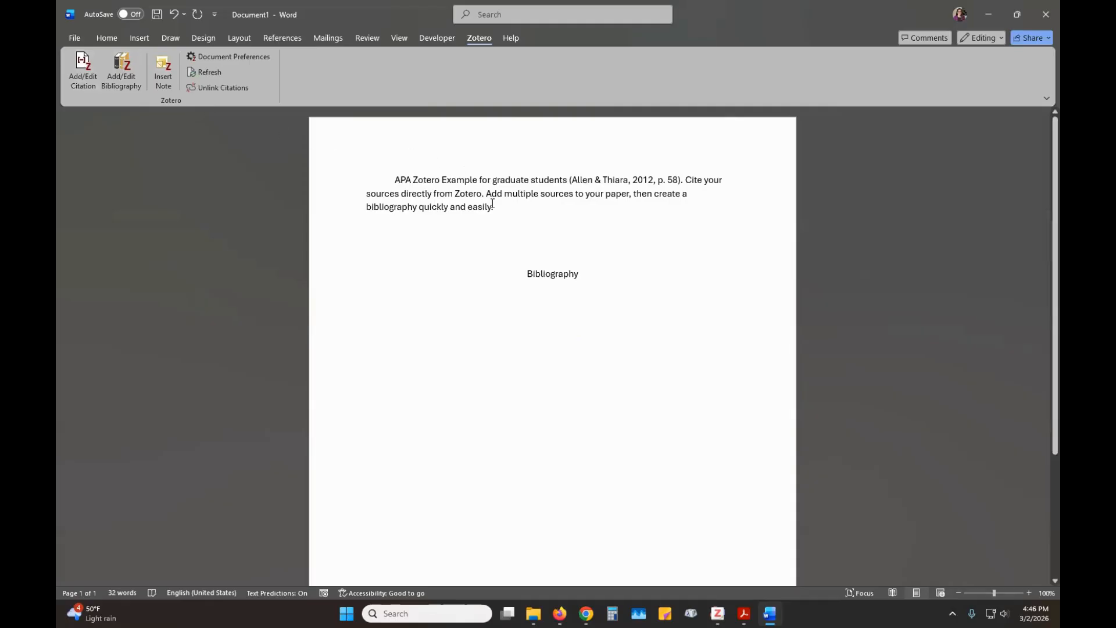
# Cite the "Eating disorder symptoms" article from the Counseling collection after "Cite your sources directly from Zotero", using Classic View
pyautogui.click(83, 87)
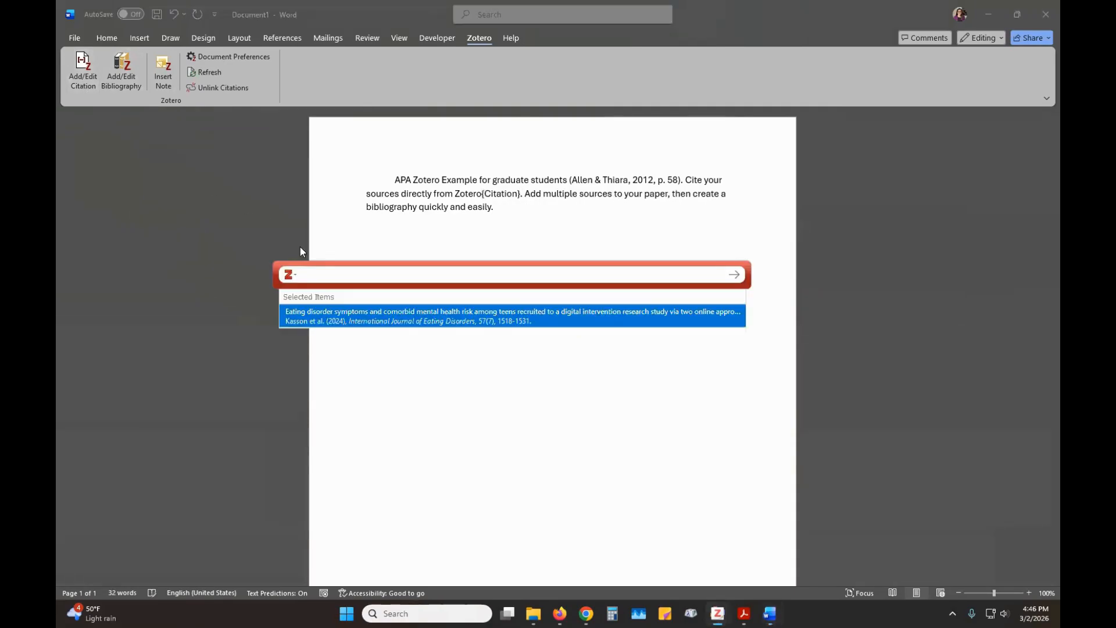
pyautogui.click(291, 275)
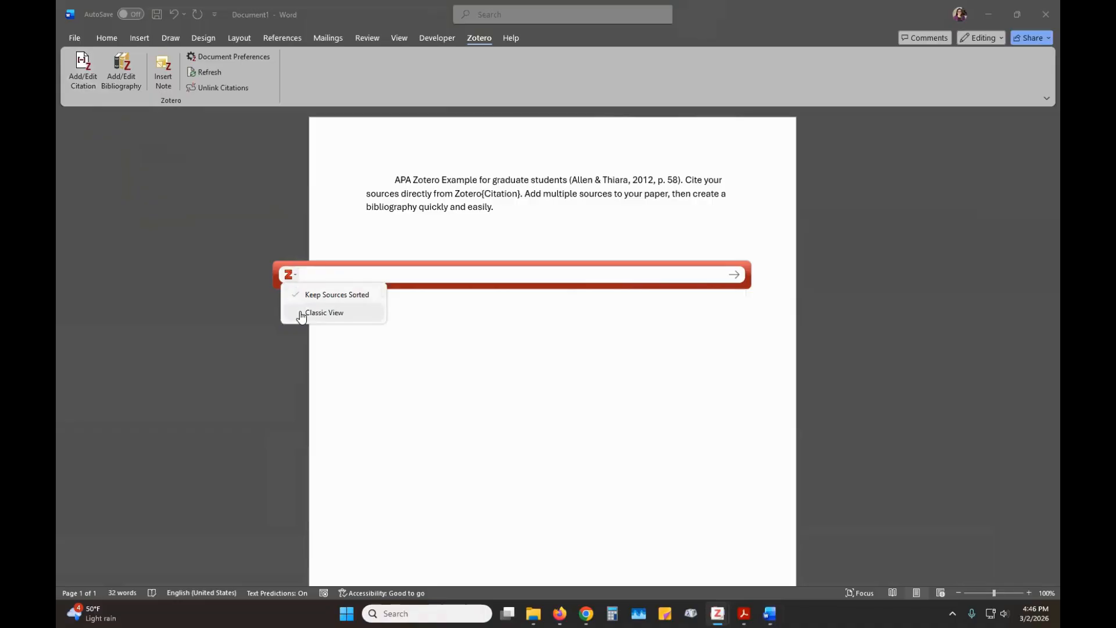
pyautogui.click(302, 314)
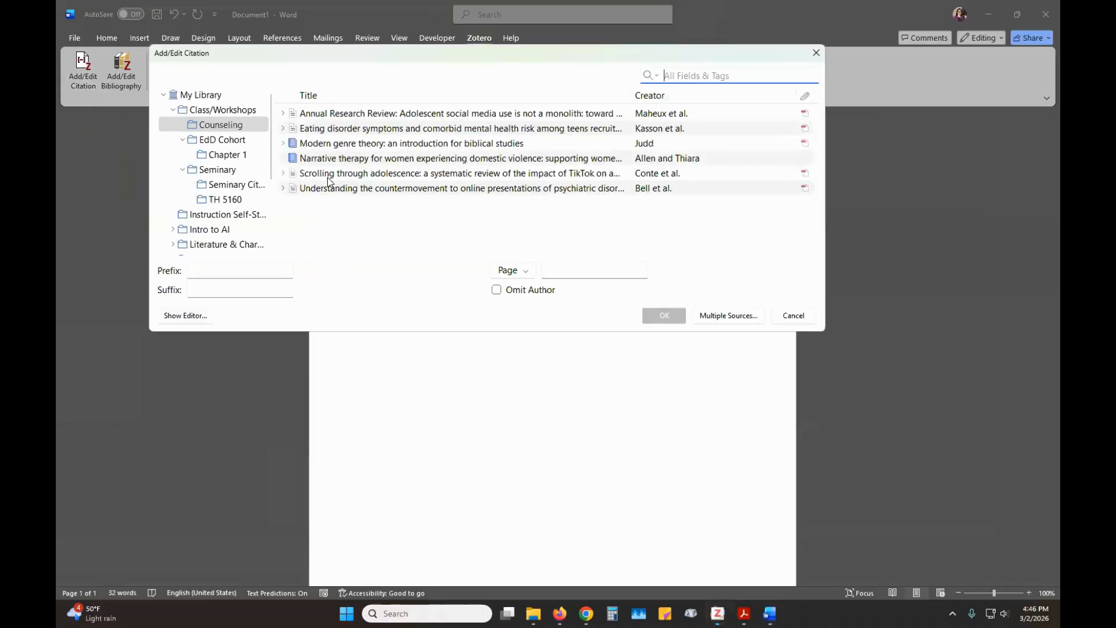
pyautogui.click(344, 129)
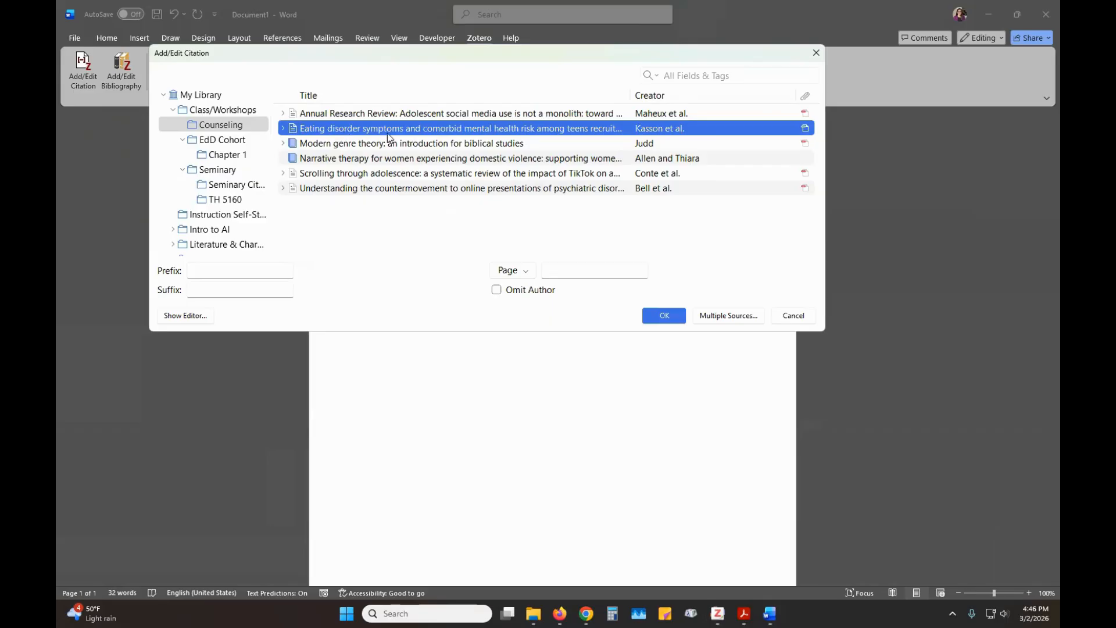
pyautogui.click(663, 316)
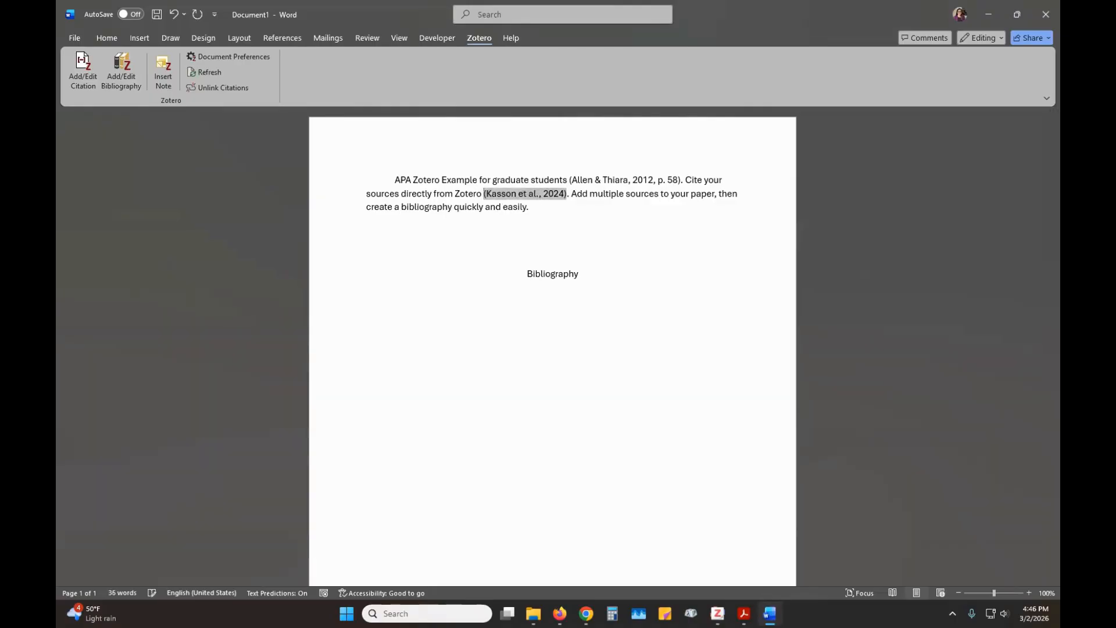
# Insert the narrative therapy book's two author surnames, joined by "and", followed by "state..." after "Add multiple sources to your paper,"
pyautogui.click(599, 202)
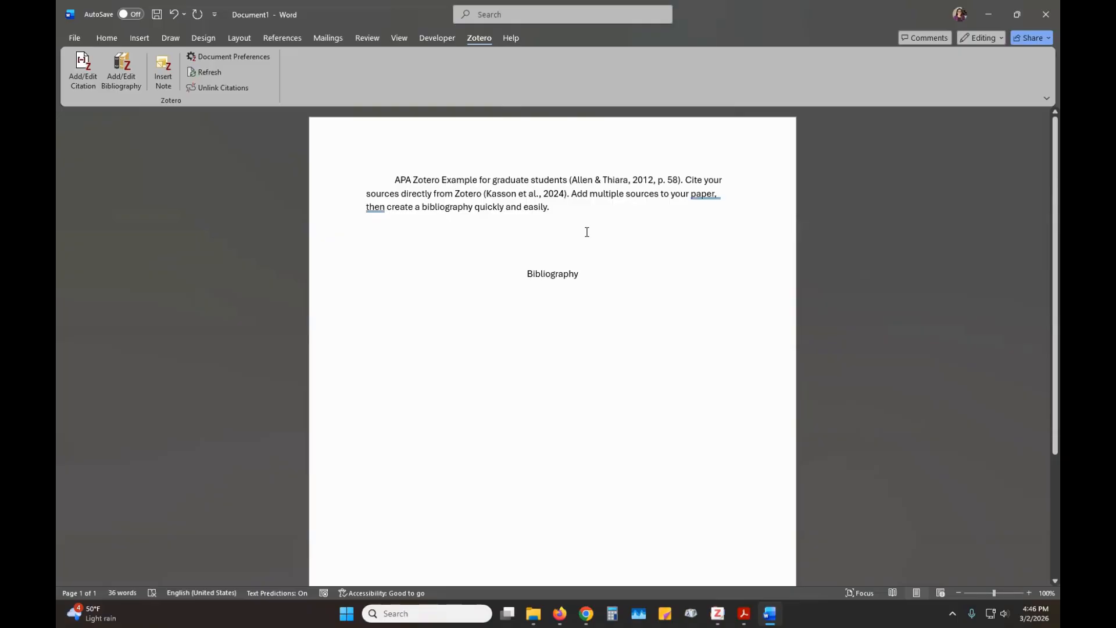
pyautogui.write('A')
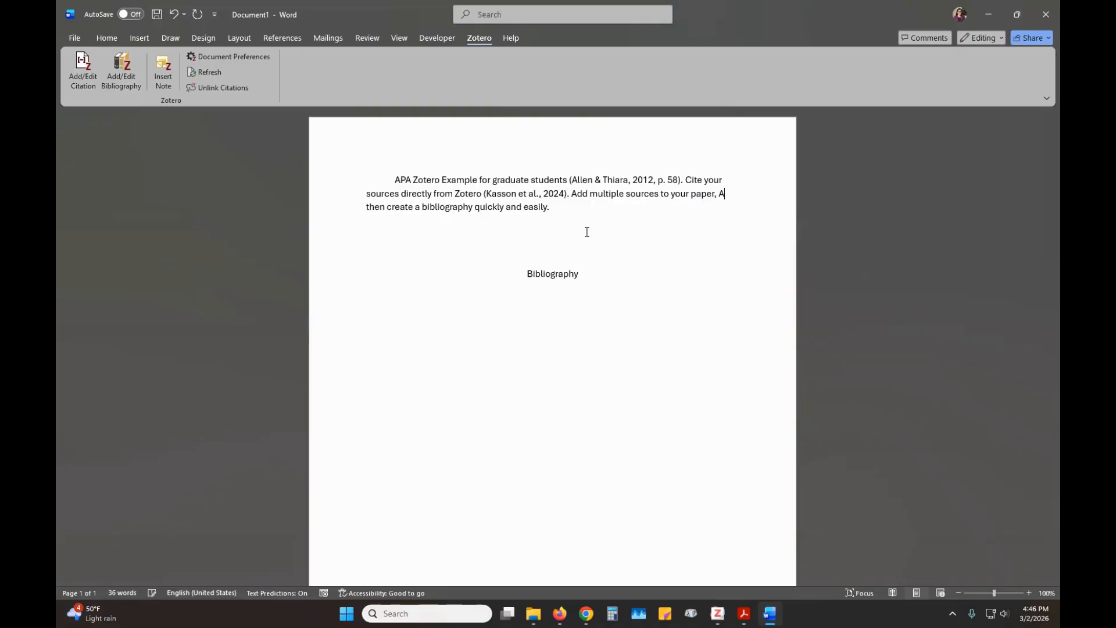
pyautogui.write('llen')
pyautogui.write(' and easily.')
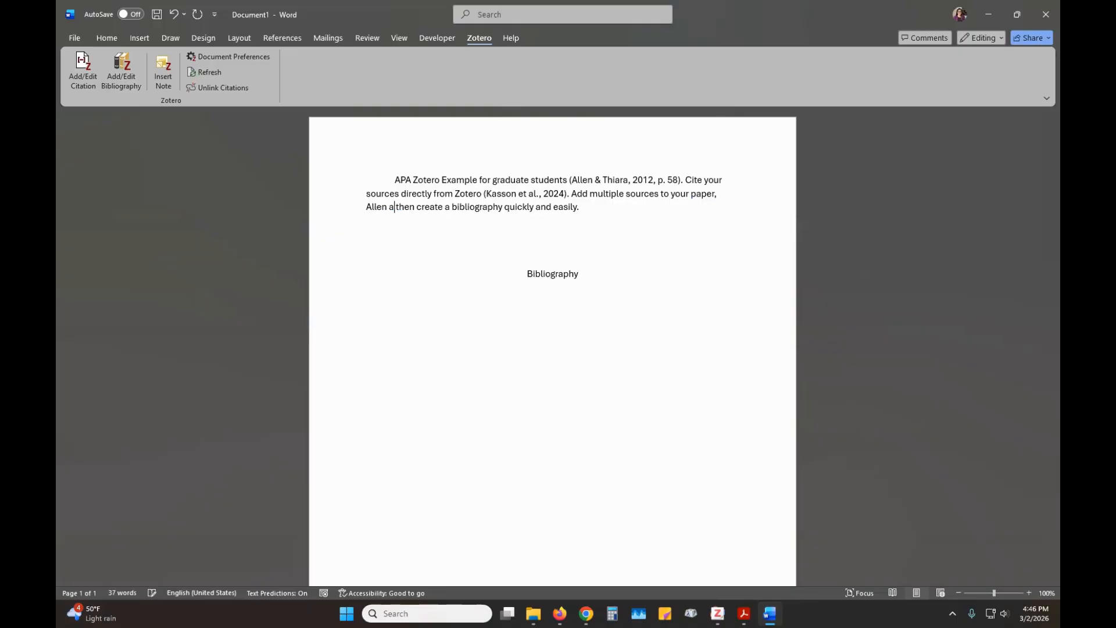
pyautogui.write('Thiara')
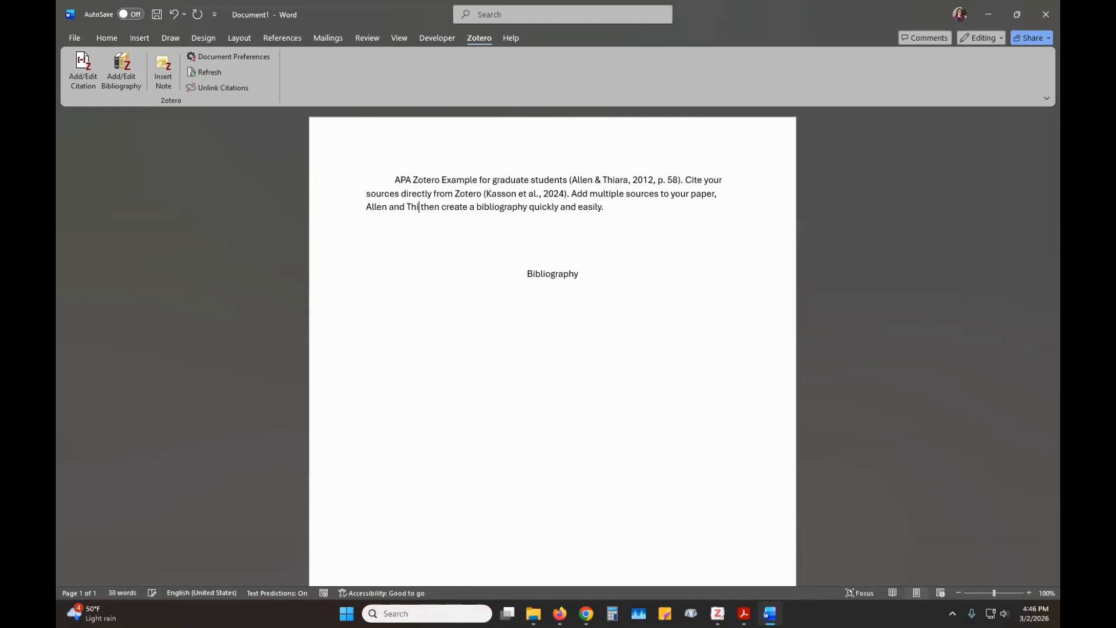
pyautogui.write(' stat')
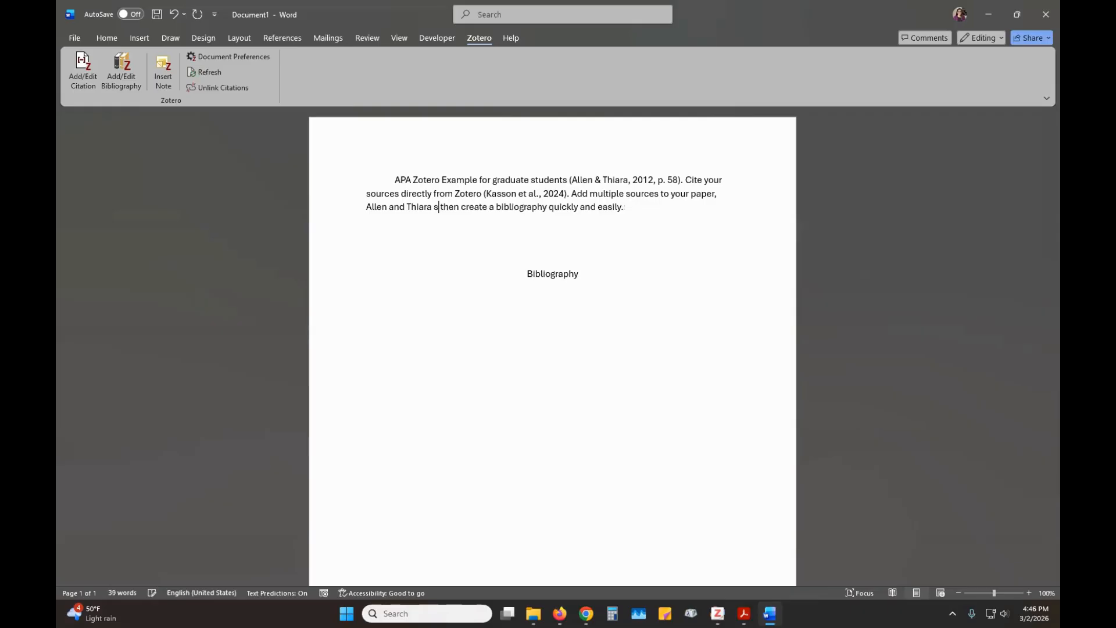
pyautogui.write('e...')
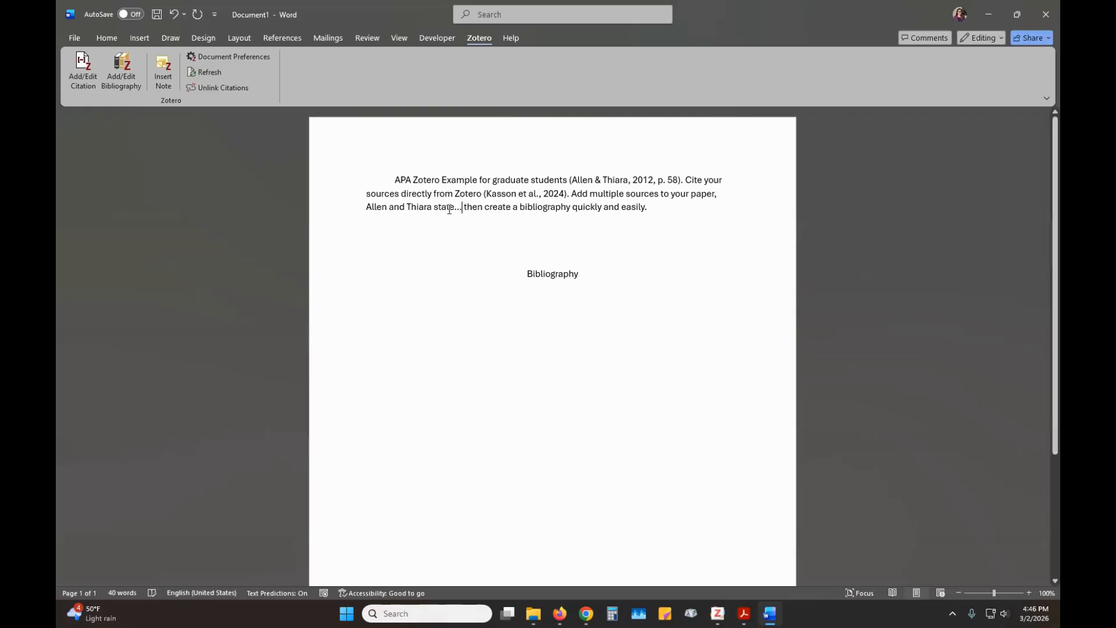
# Cite the "Narrative therapy" book between the authors' names and "state..." with Omit Author enabled
pyautogui.click(432, 208)
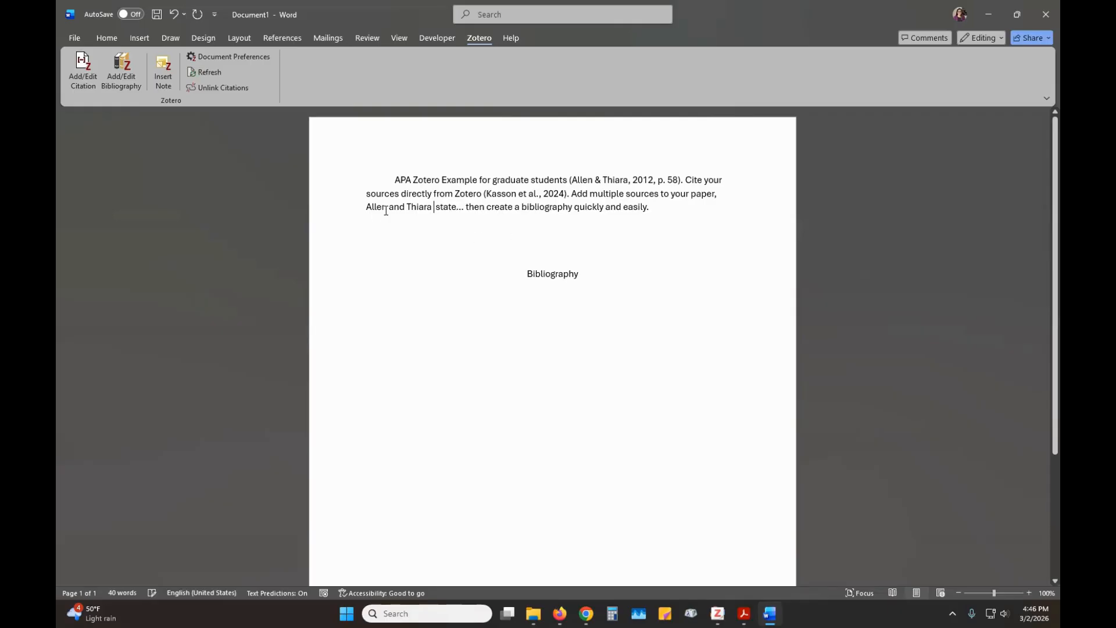
pyautogui.click(81, 68)
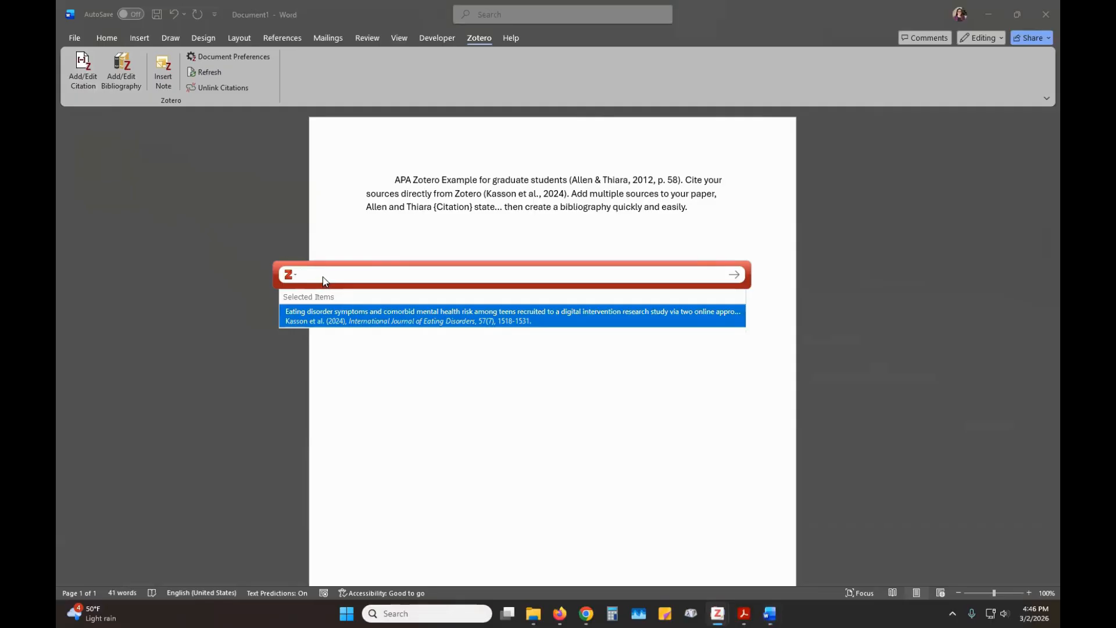
pyautogui.click(293, 274)
pyautogui.click(314, 313)
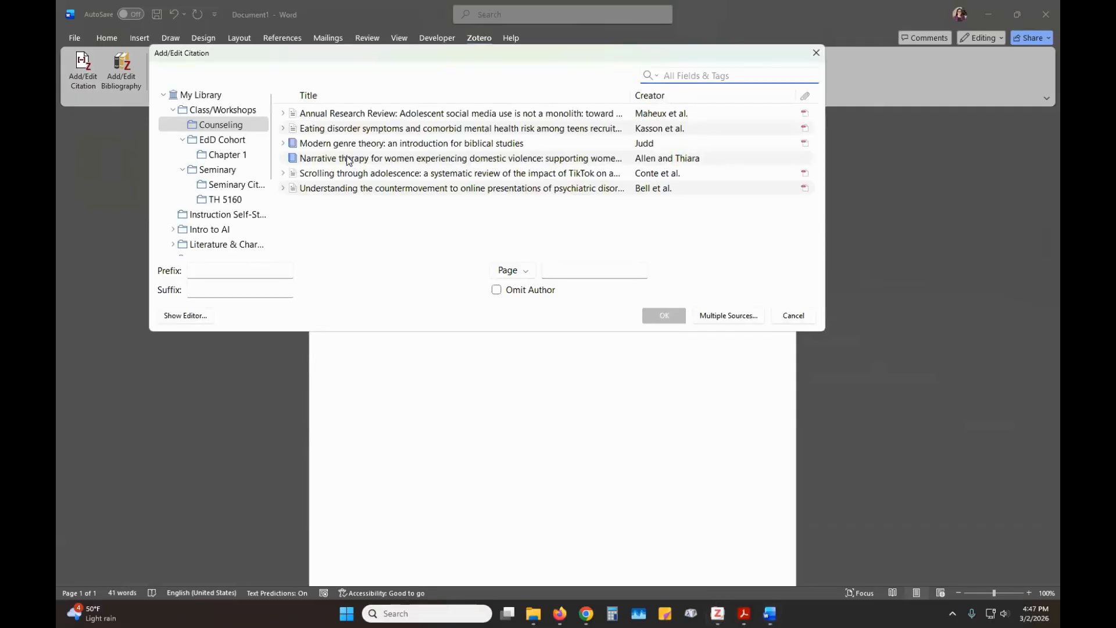
pyautogui.click(475, 162)
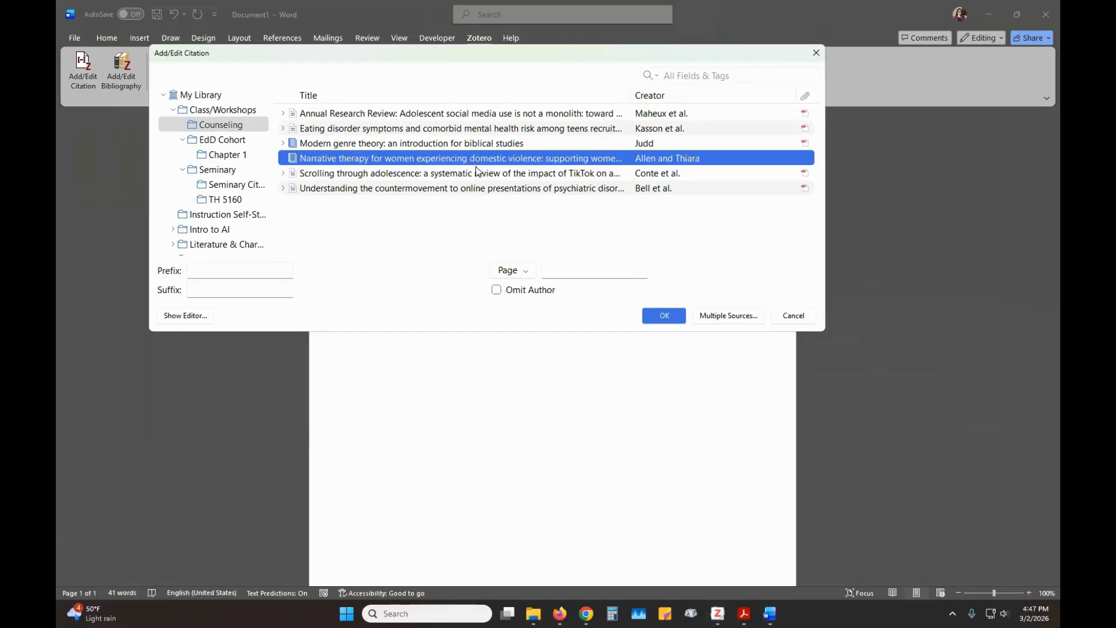
pyautogui.click(496, 289)
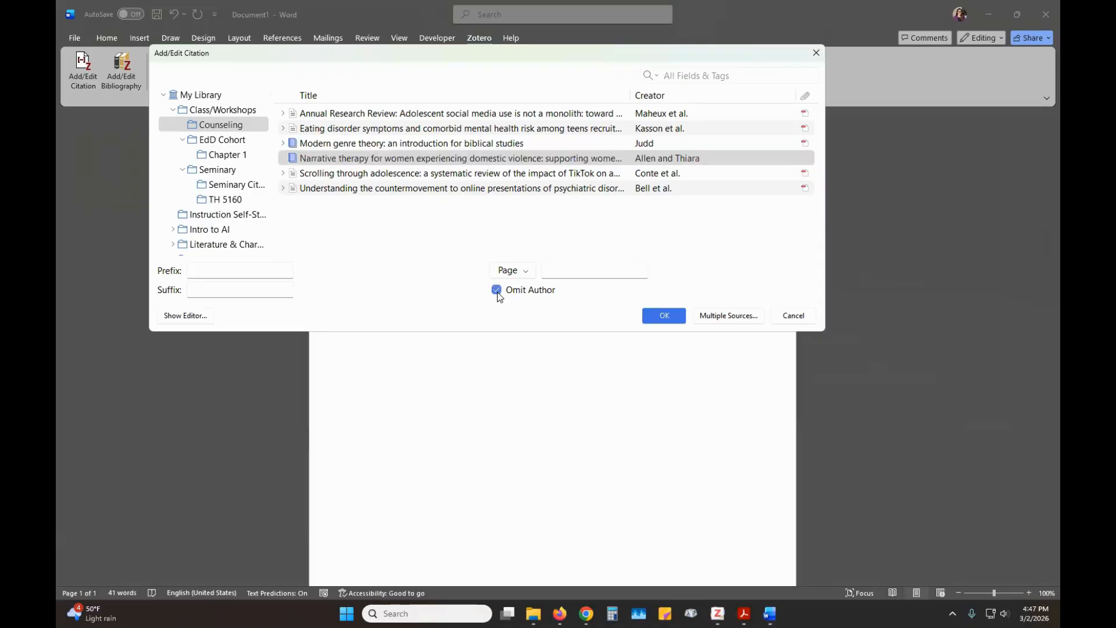
pyautogui.click(669, 317)
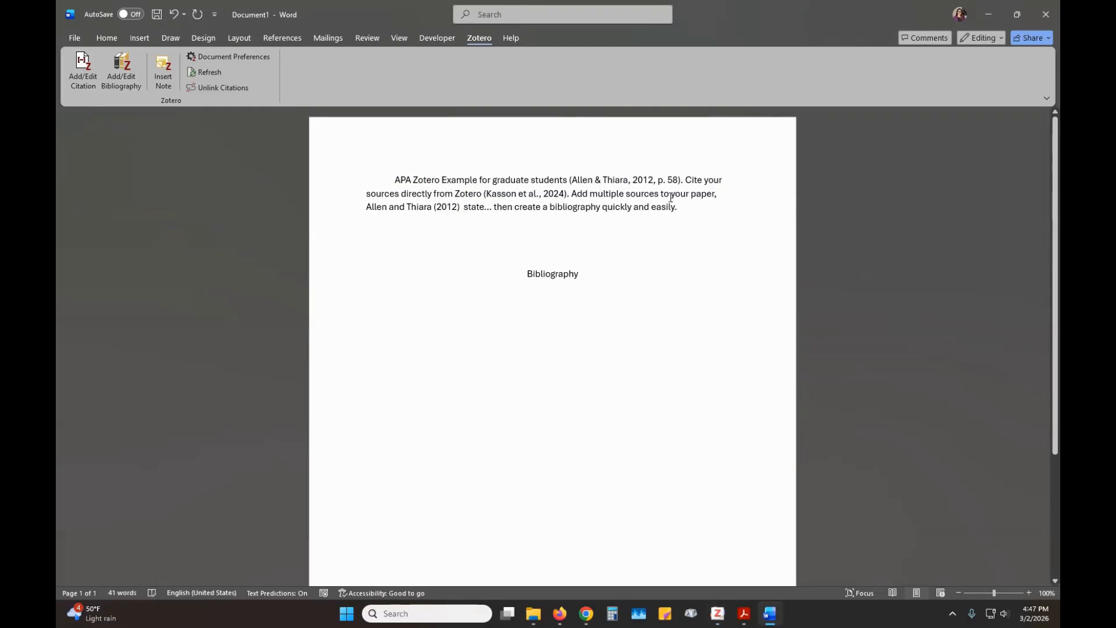
# Add page 60 to the author-omitted in-text citation of the narrative therapy book before "state..."
pyautogui.click(457, 208)
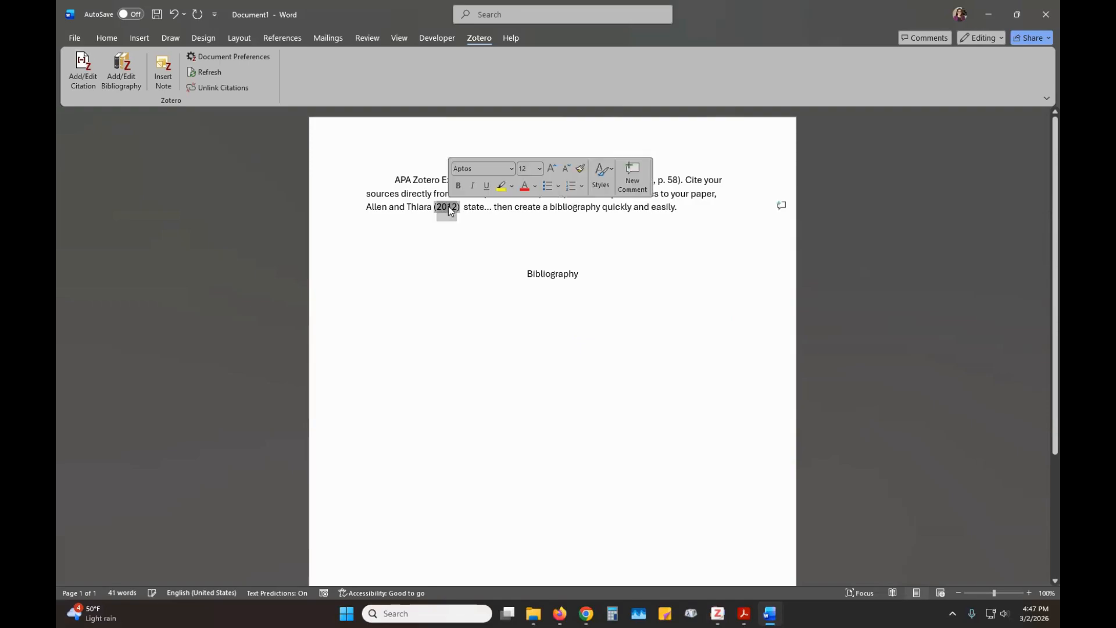
pyautogui.rightClick(444, 208)
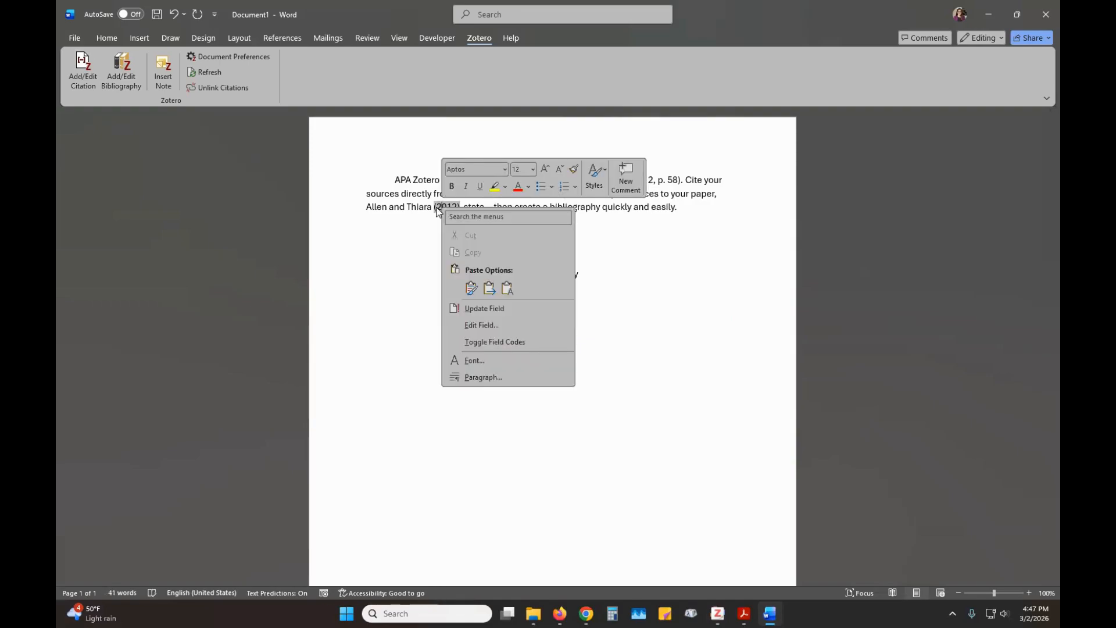
pyautogui.press('Escape')
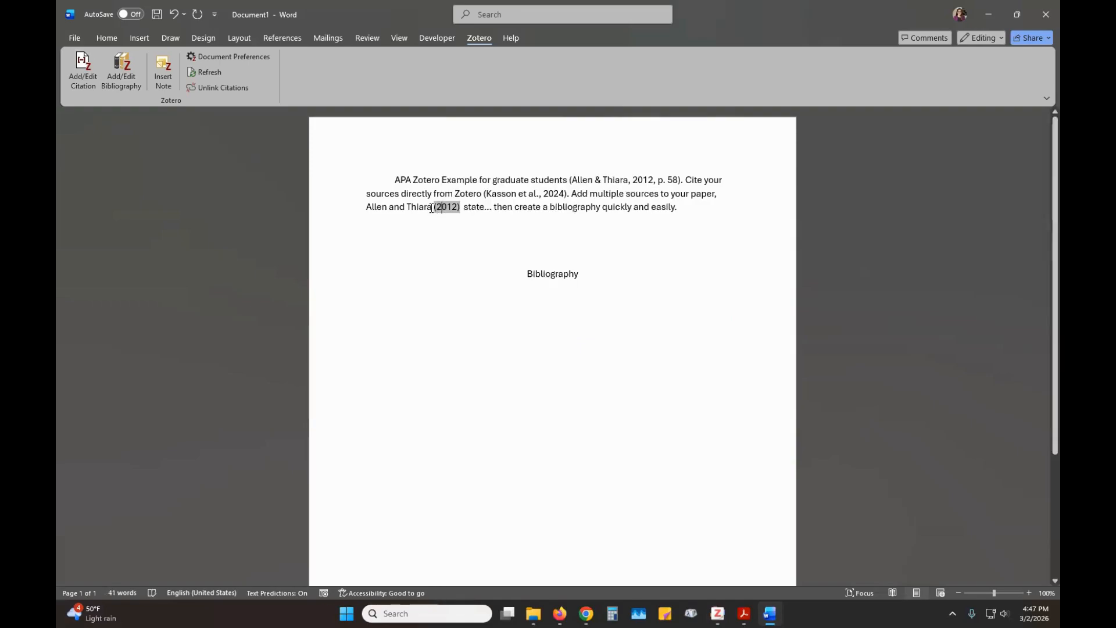
pyautogui.click(91, 68)
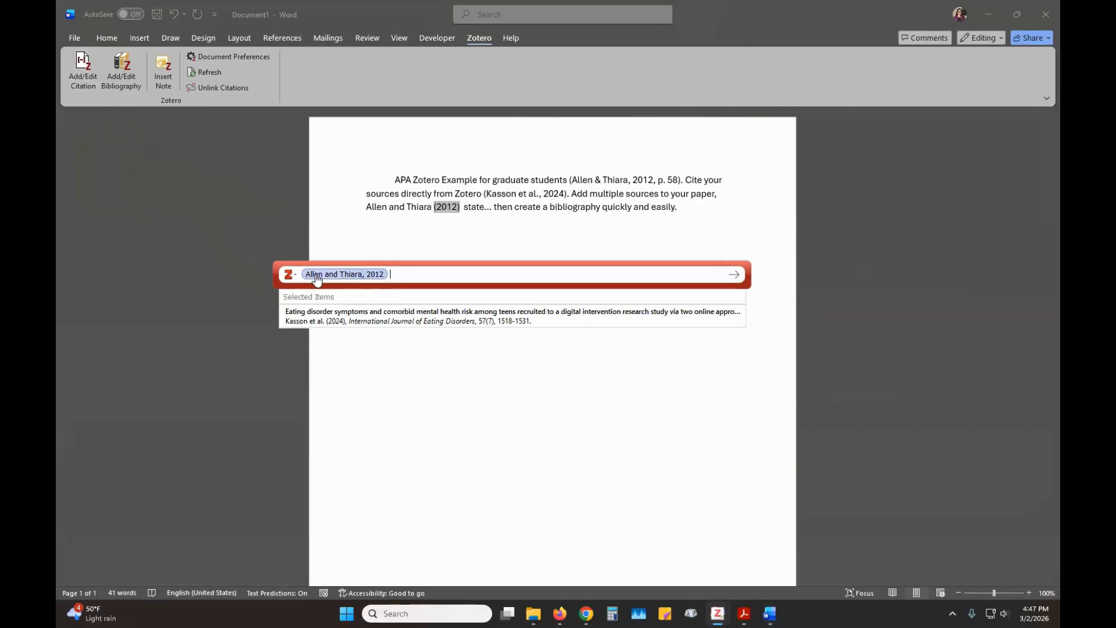
pyautogui.click(359, 278)
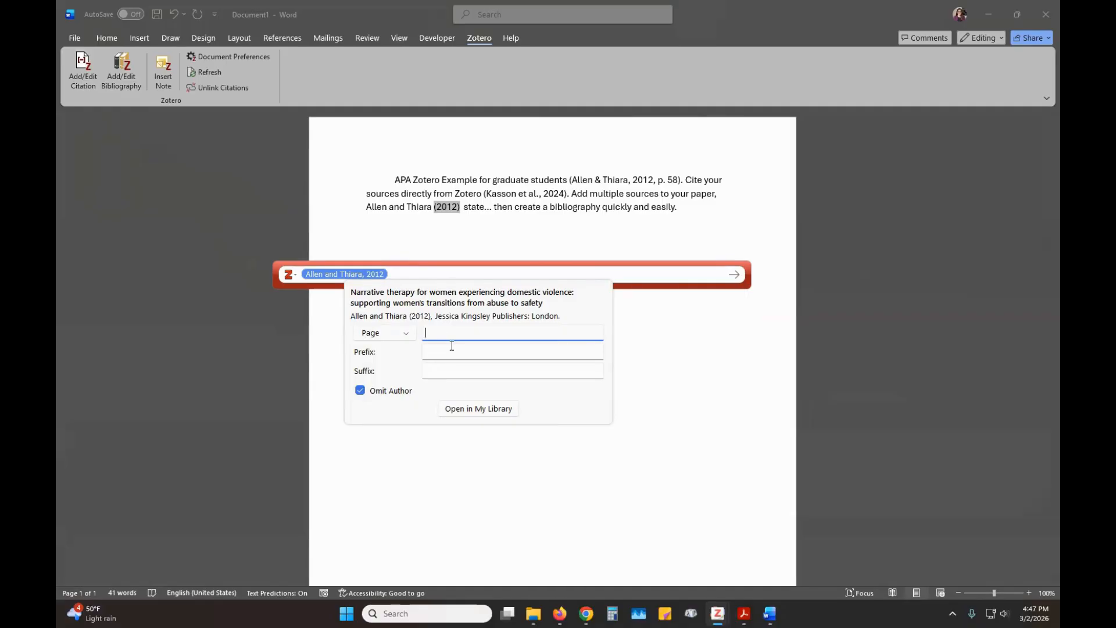
pyautogui.write('60')
pyautogui.press('Return')
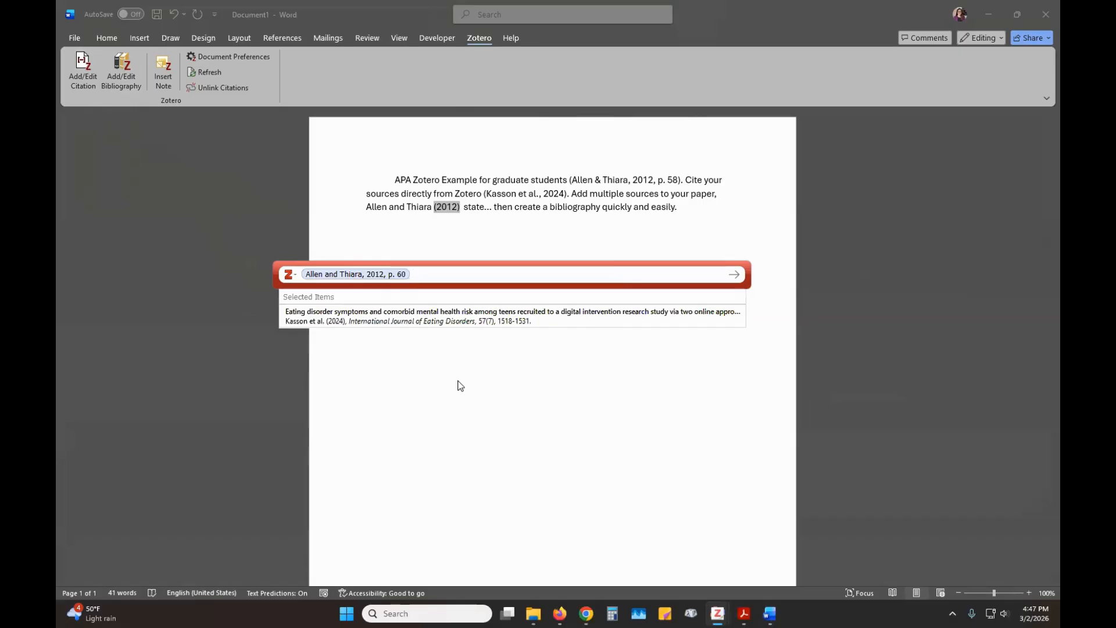
pyautogui.press('Return')
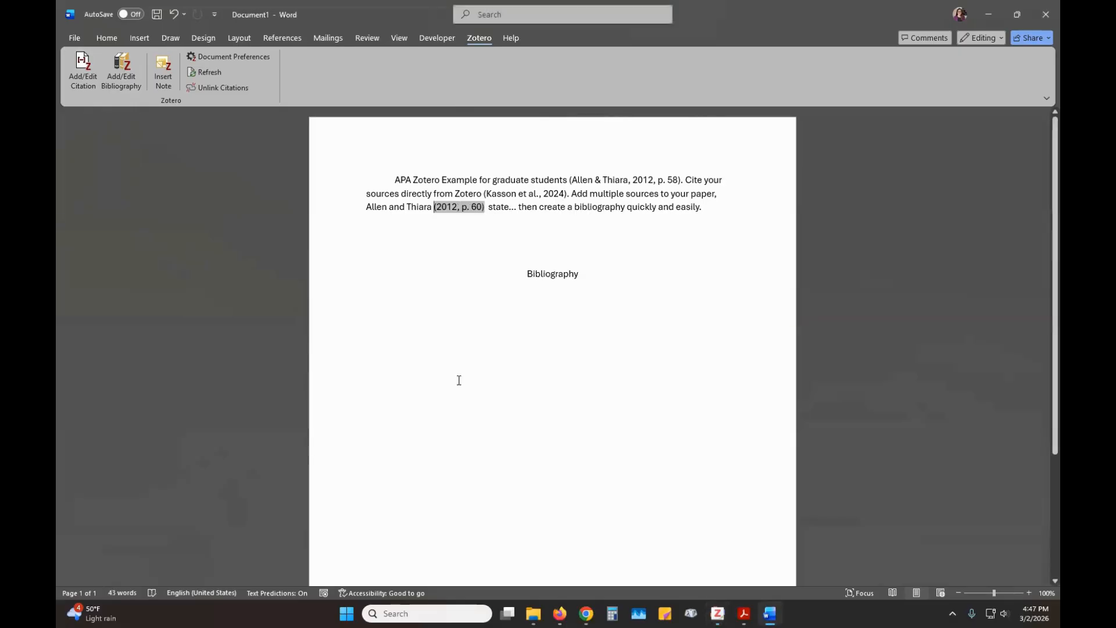
pyautogui.click(528, 207)
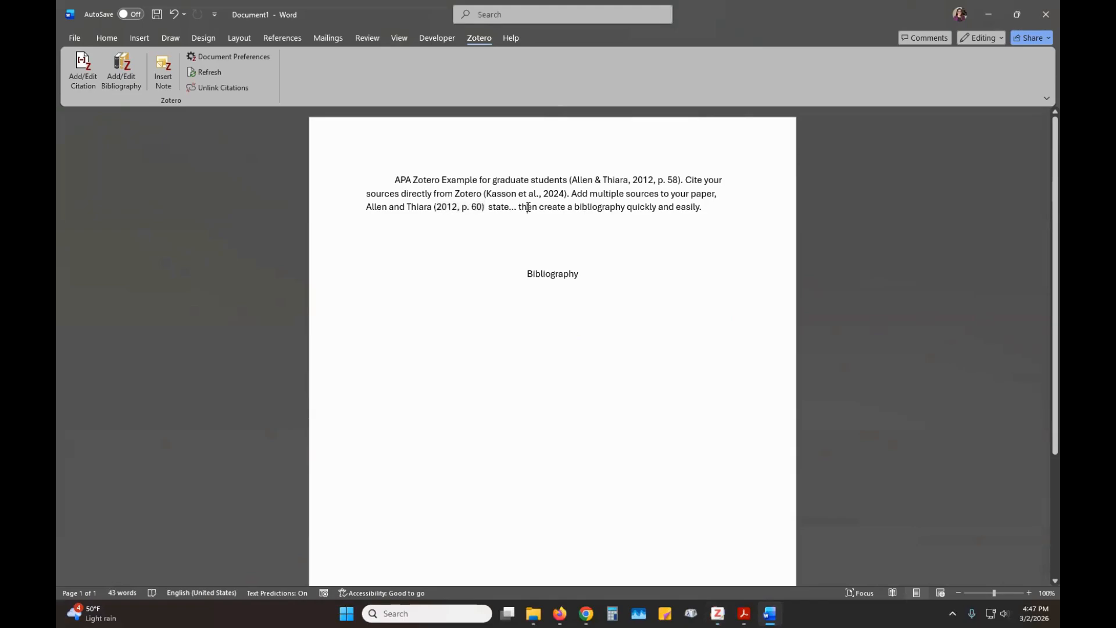
# Replace the "Bibliography" heading with "References" and center it
pyautogui.click(500, 323)
pyautogui.doubleClick(550, 281)
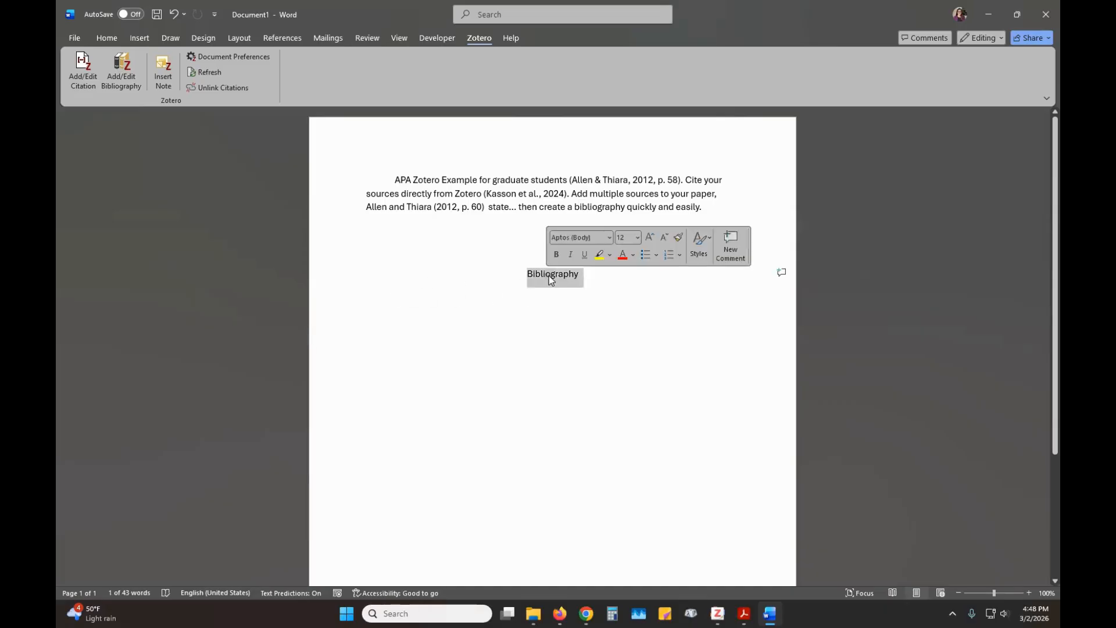
pyautogui.hotkey('ctrl', 'z')
pyautogui.write('ef')
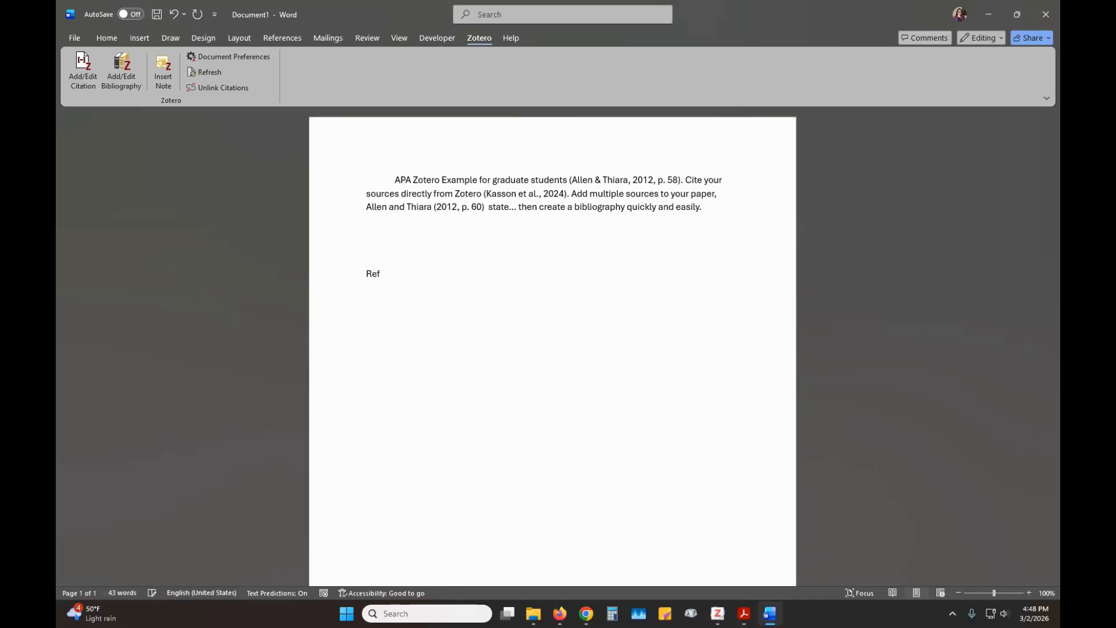
pyautogui.write('erences')
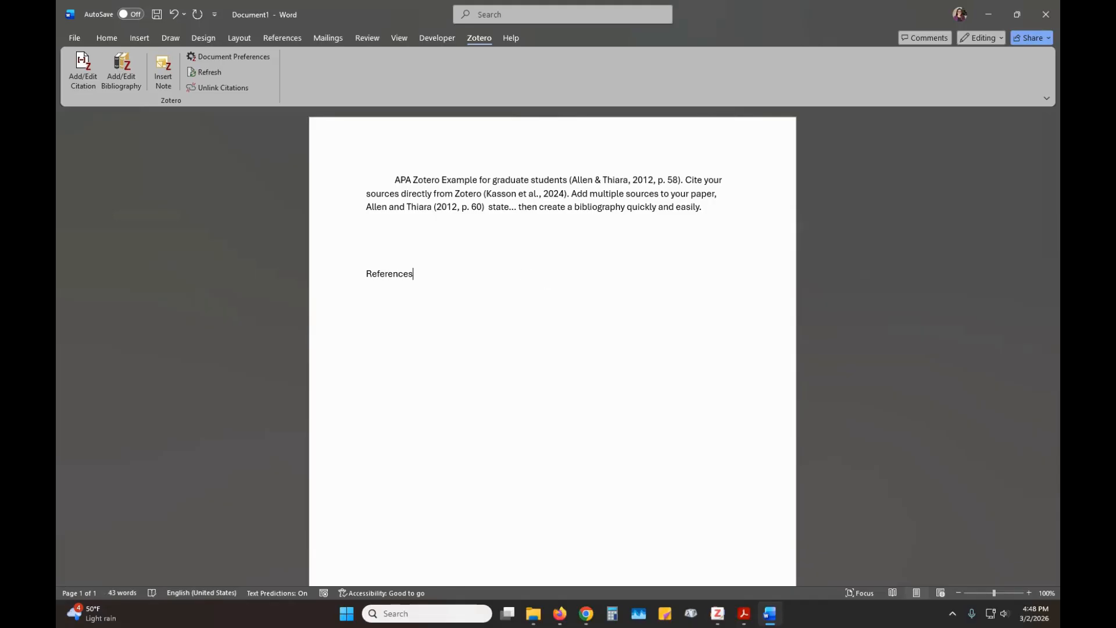
pyautogui.doubleClick(388, 276)
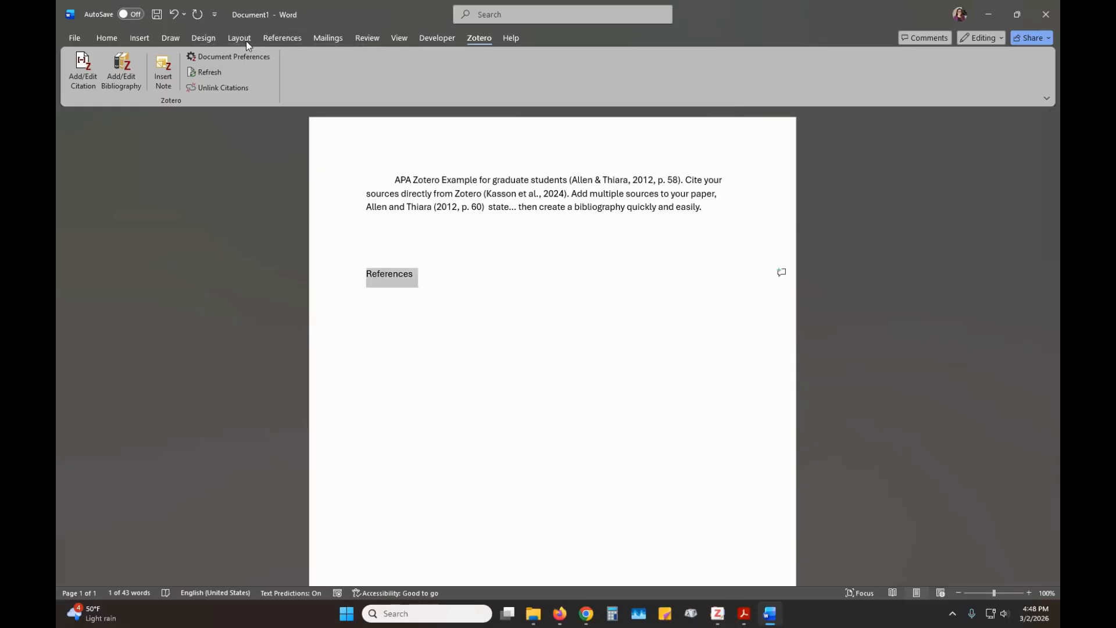
pyautogui.click(107, 39)
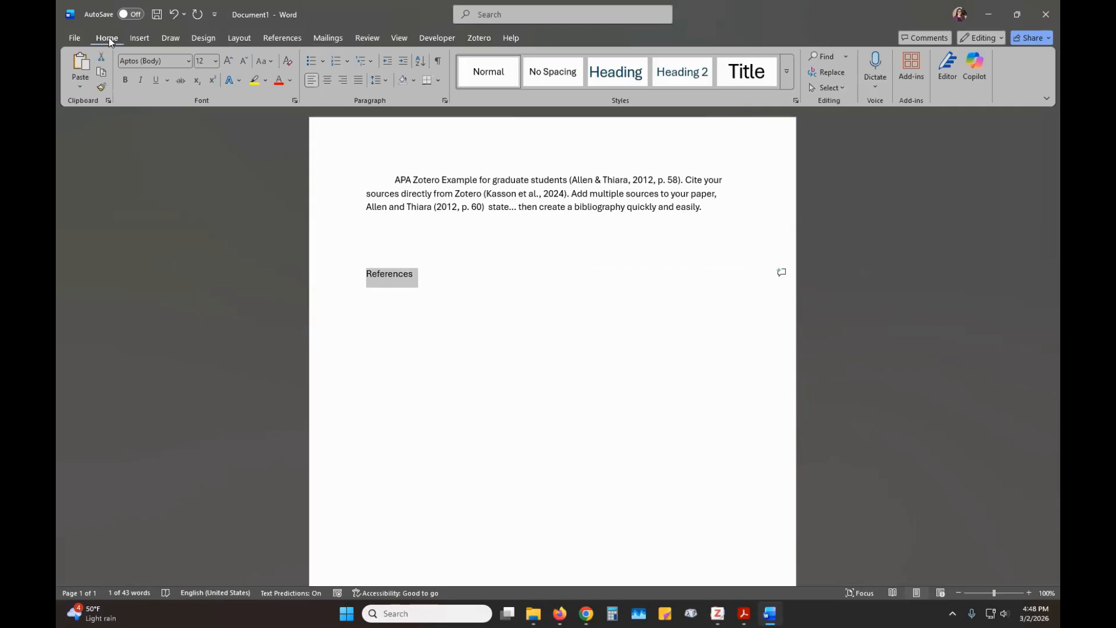
pyautogui.click(327, 80)
pyautogui.click(633, 274)
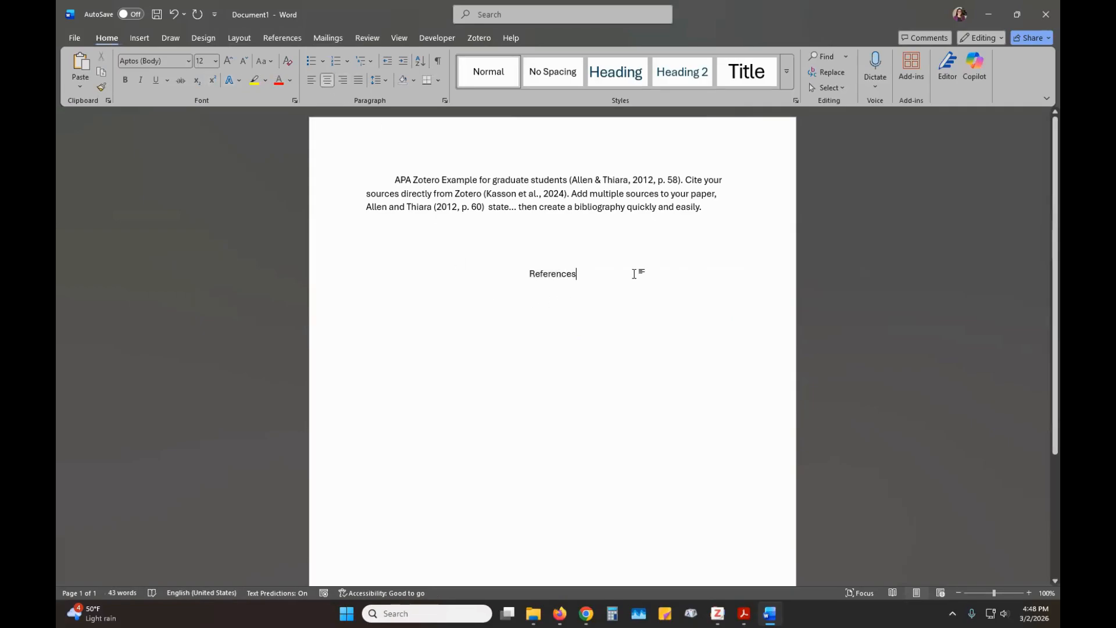
# Insert the Zotero bibliography on a new left-aligned line below the "References" heading
pyautogui.press('Return')
pyautogui.click(311, 80)
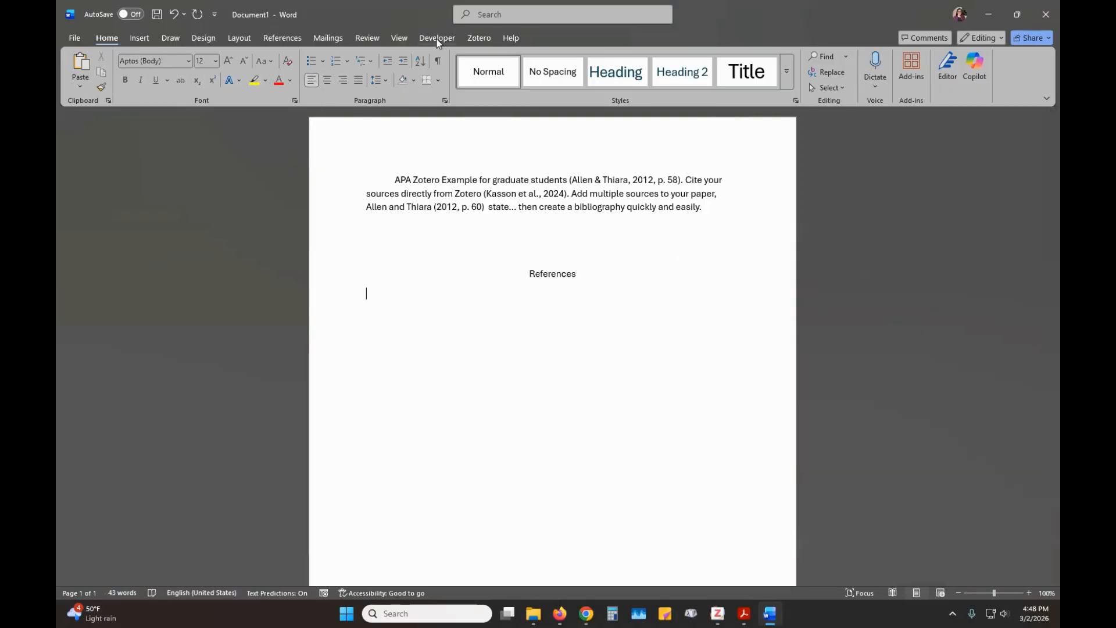
pyautogui.click(481, 38)
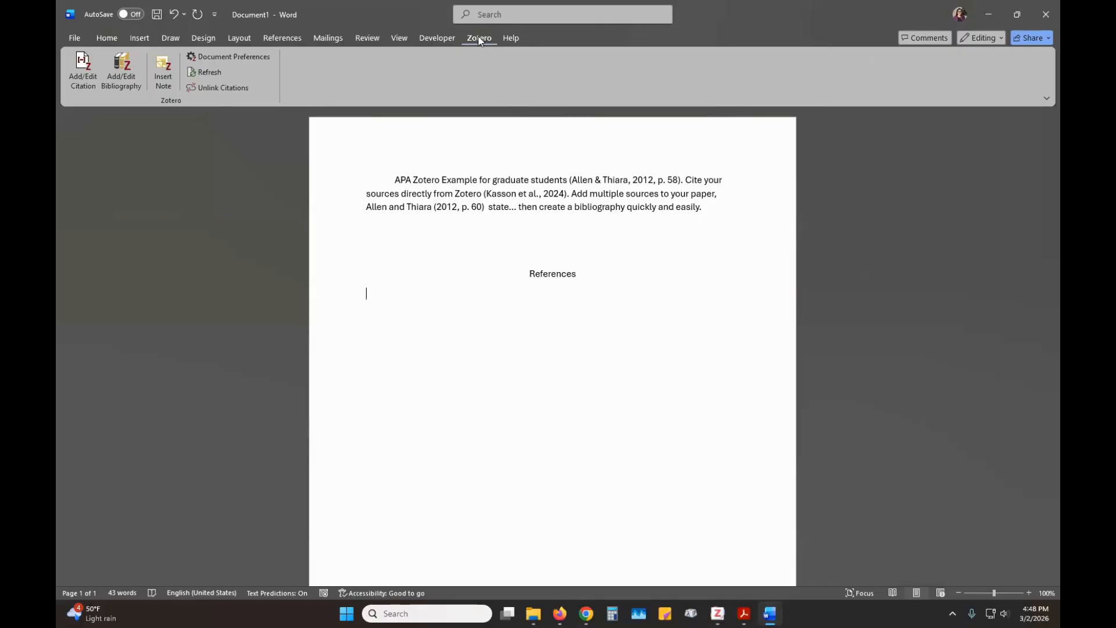
pyautogui.click(125, 87)
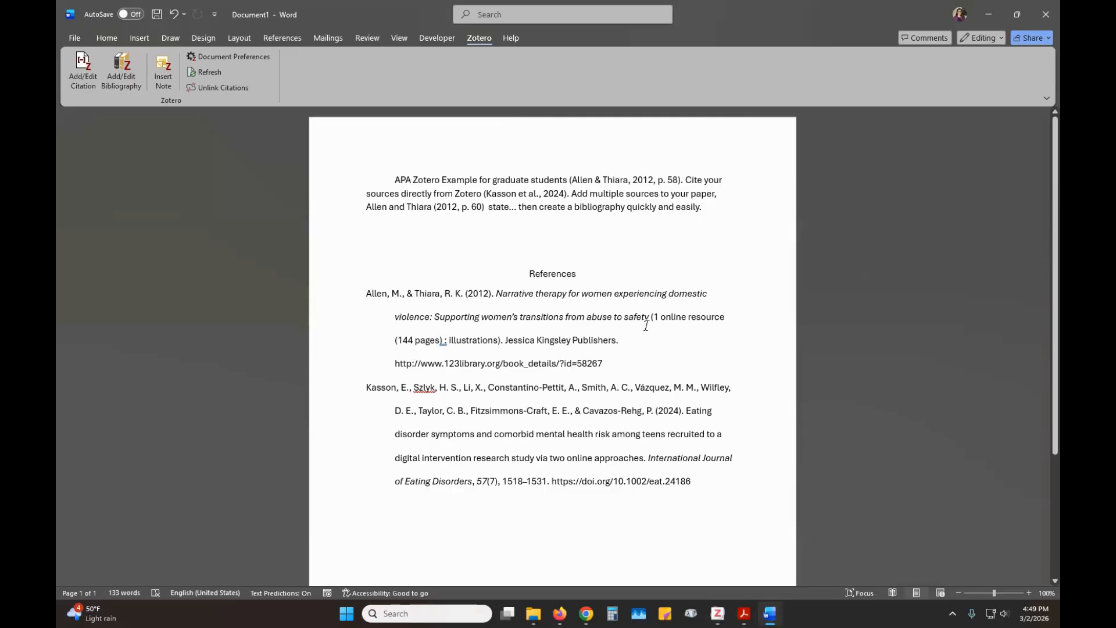
pyautogui.moveTo(651, 319)
pyautogui.mouseDown()
pyautogui.moveTo(562, 324)
pyautogui.moveTo(529, 341)
pyautogui.mouseUp()
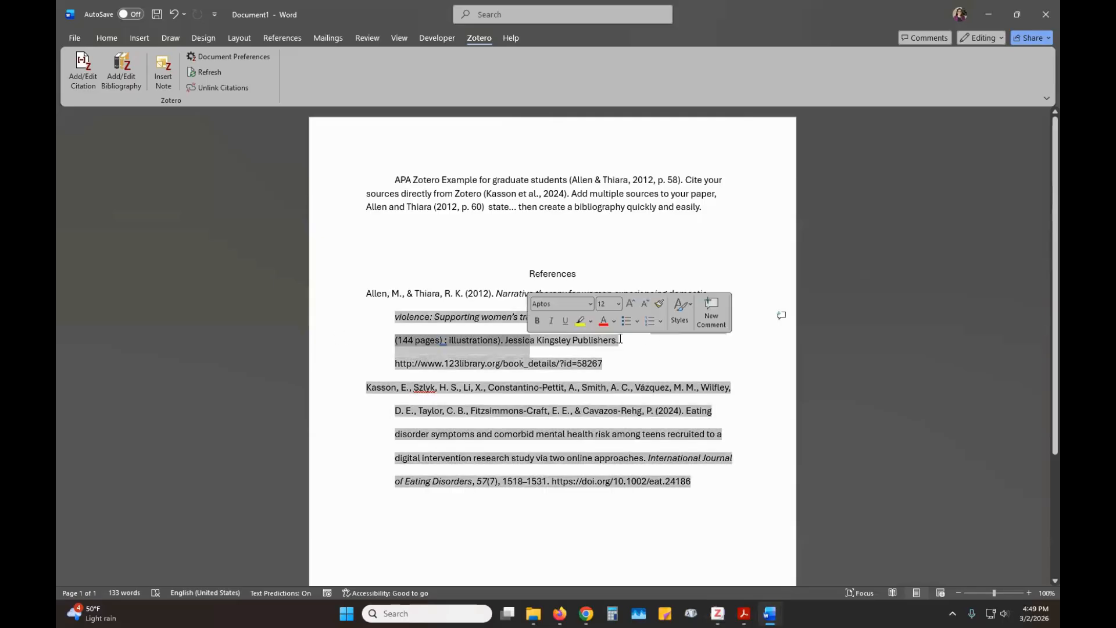
pyautogui.click(620, 340)
pyautogui.doubleClick(716, 259)
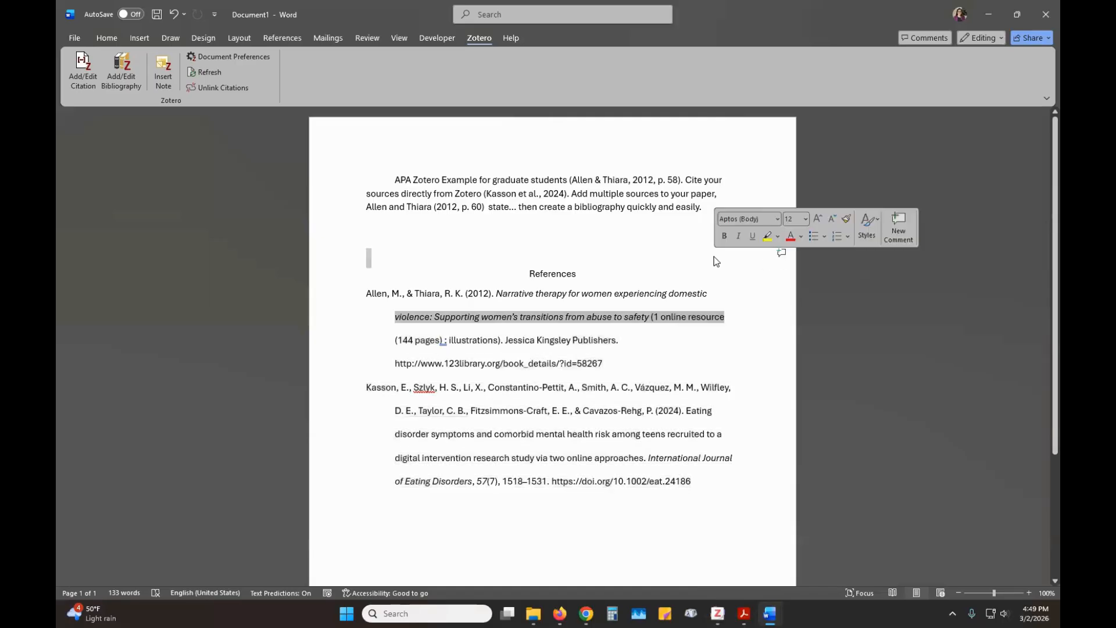
pyautogui.click(675, 317)
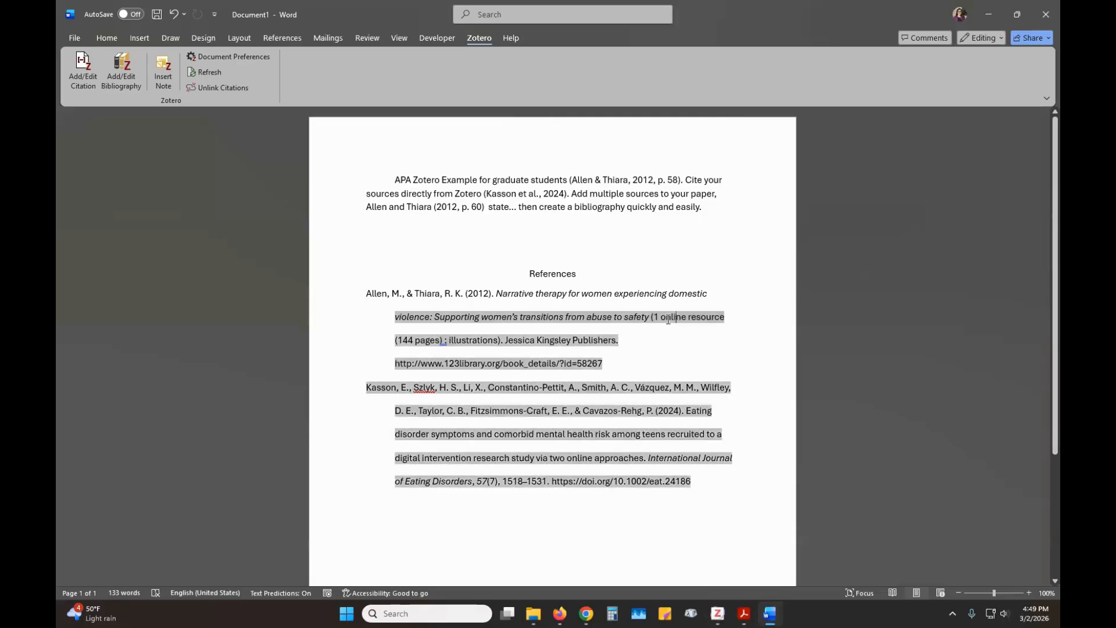
pyautogui.click(707, 515)
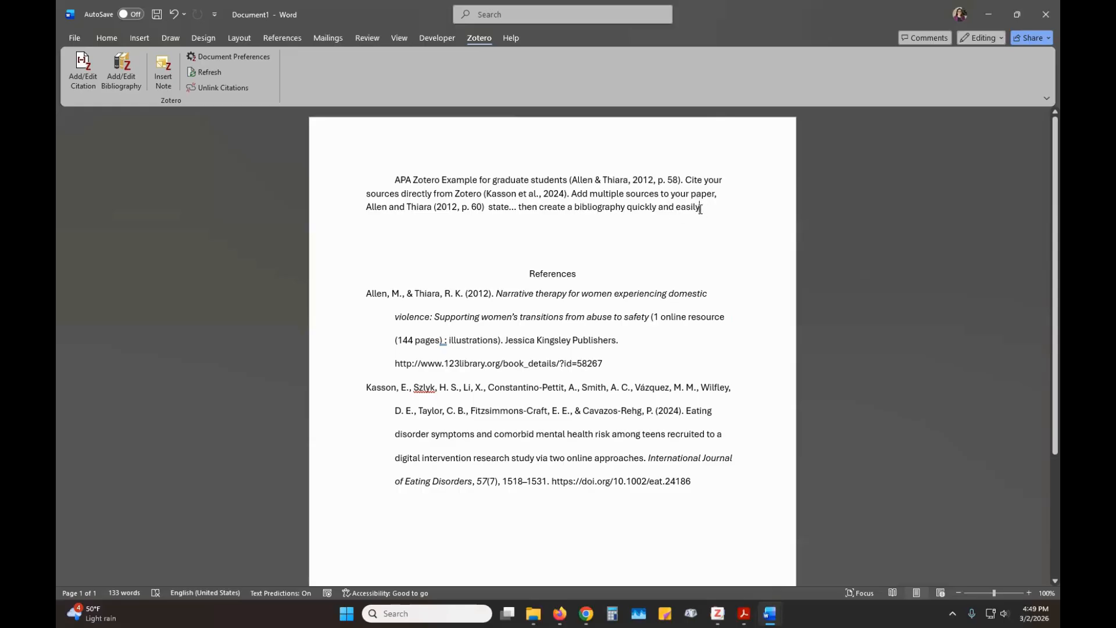
# Cite the "Understanding the countermovement" article from the Counseling collection after "quickly and easily", using Classic View
pyautogui.click(75, 72)
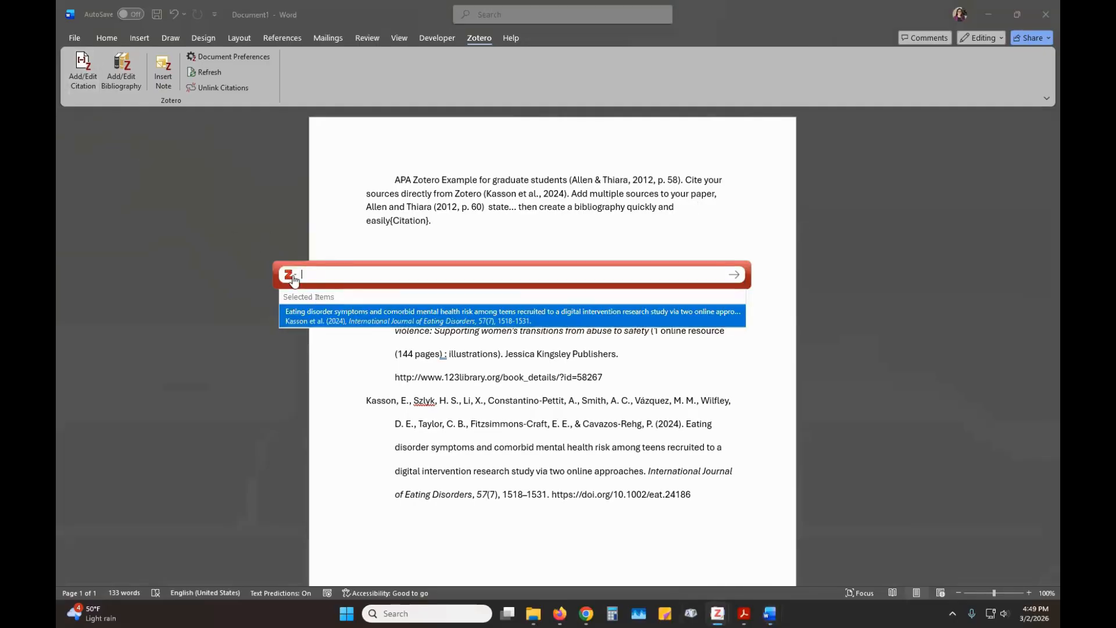
pyautogui.click(289, 275)
pyautogui.click(309, 312)
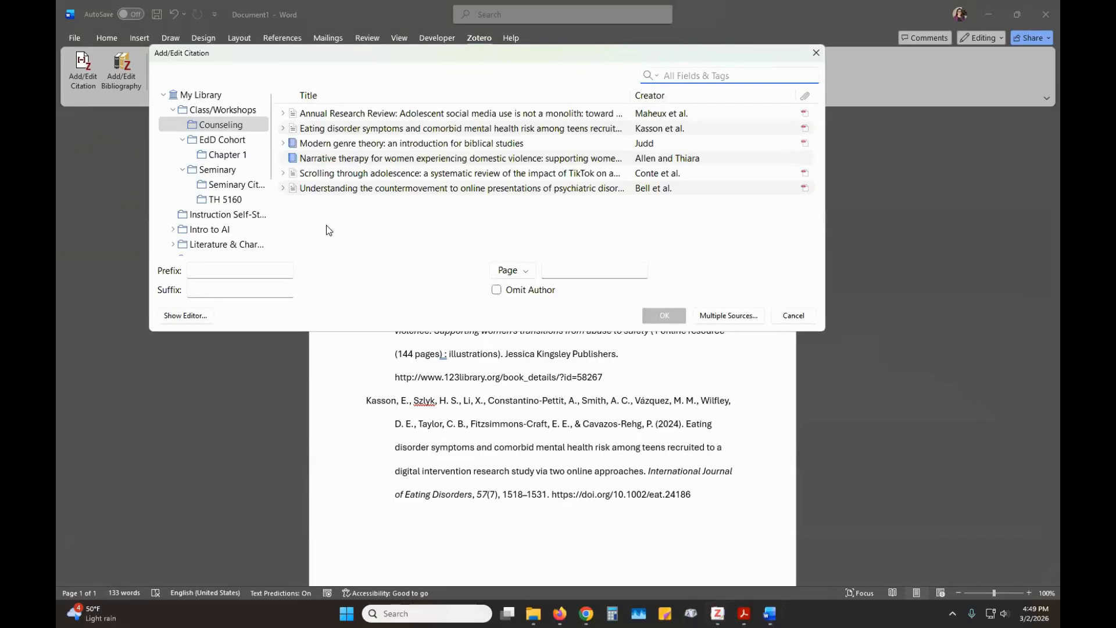
pyautogui.click(316, 187)
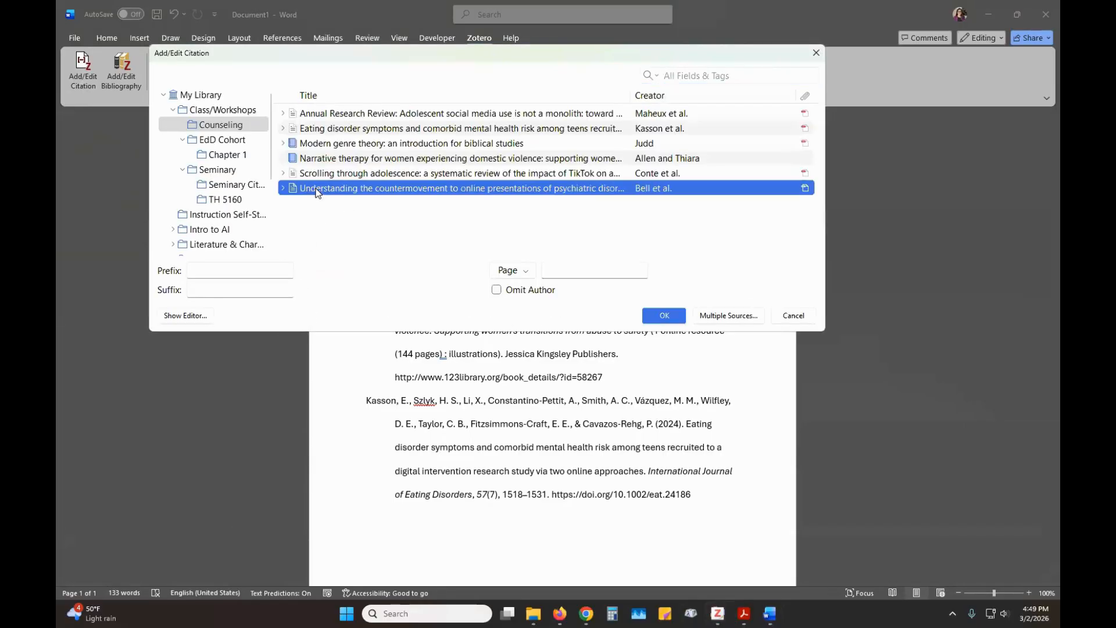
pyautogui.click(664, 316)
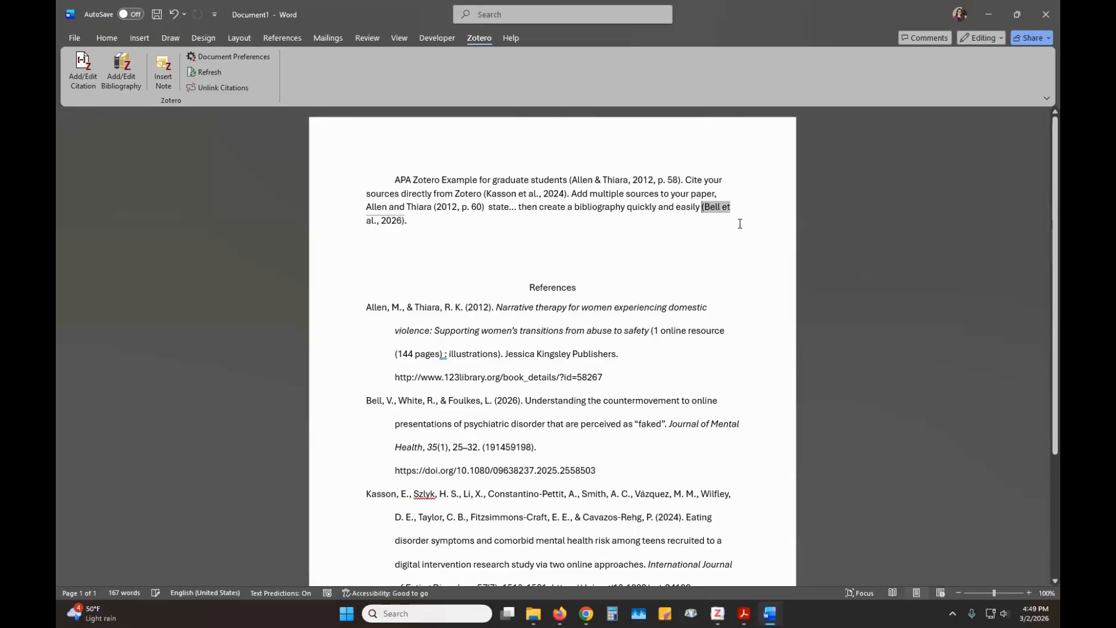
pyautogui.click(645, 238)
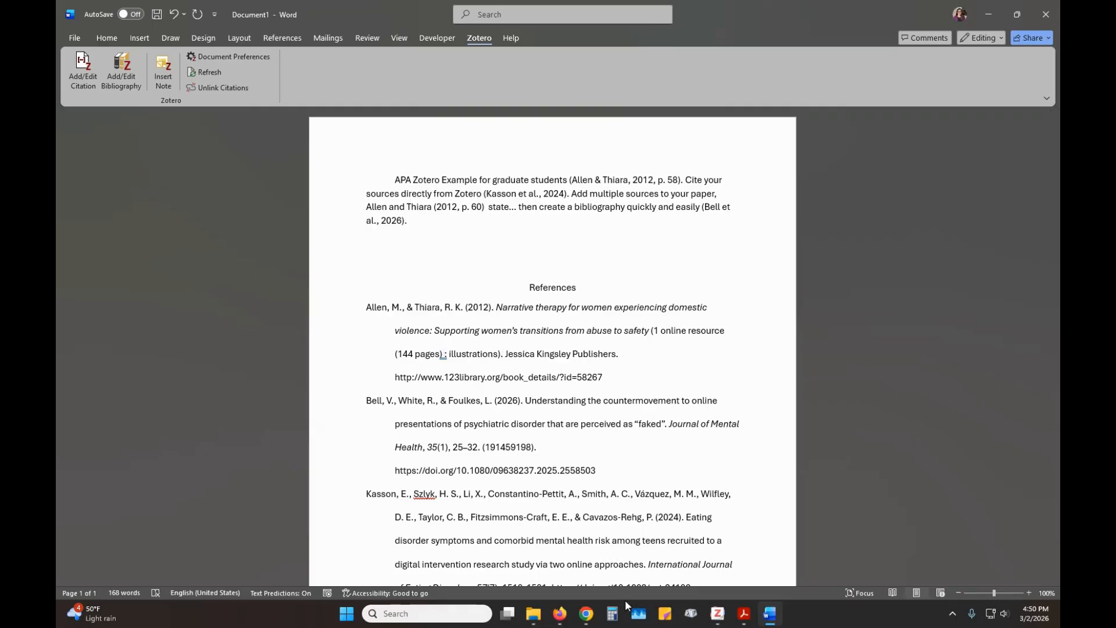
# Switch to Zotero, clear the # of Volumes value of the "Narrative therapy" book, and sync the library
pyautogui.click(717, 613)
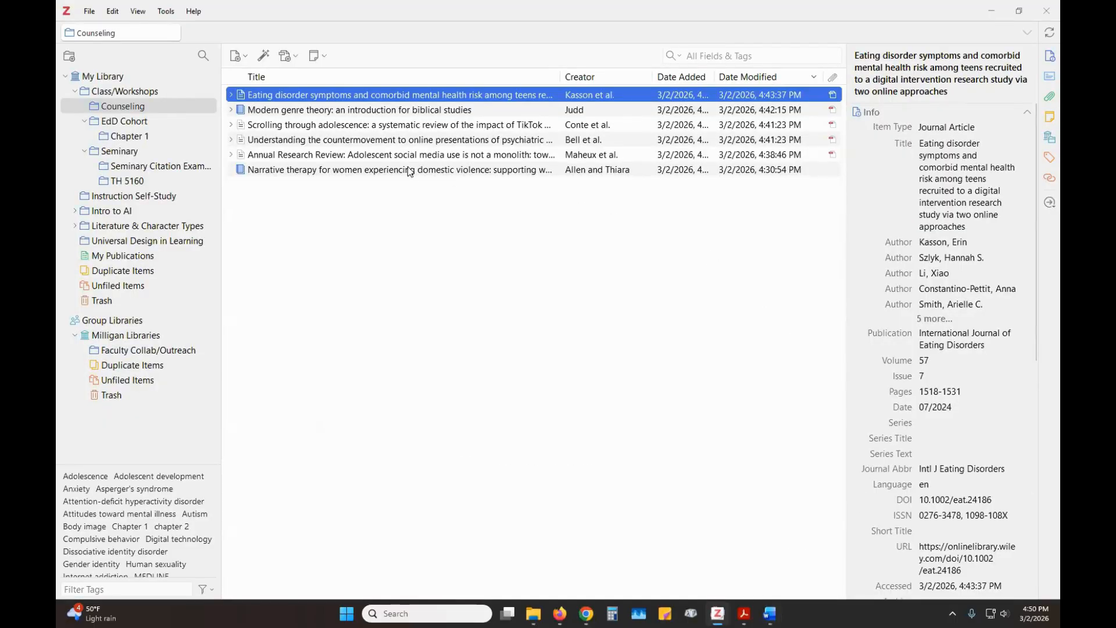
pyautogui.click(361, 170)
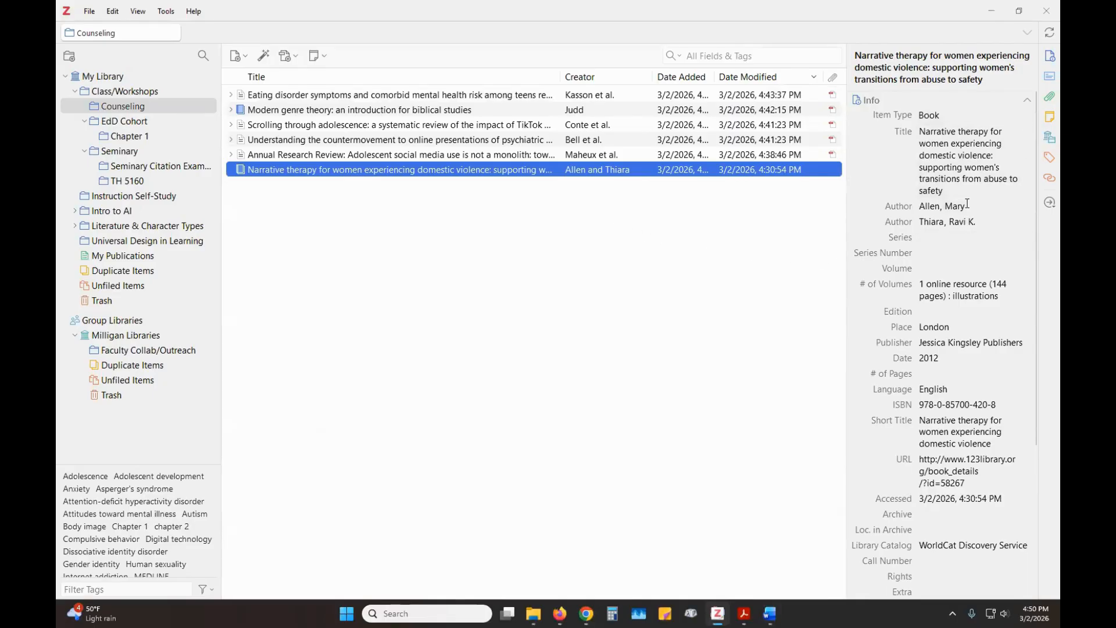
pyautogui.click(1003, 296)
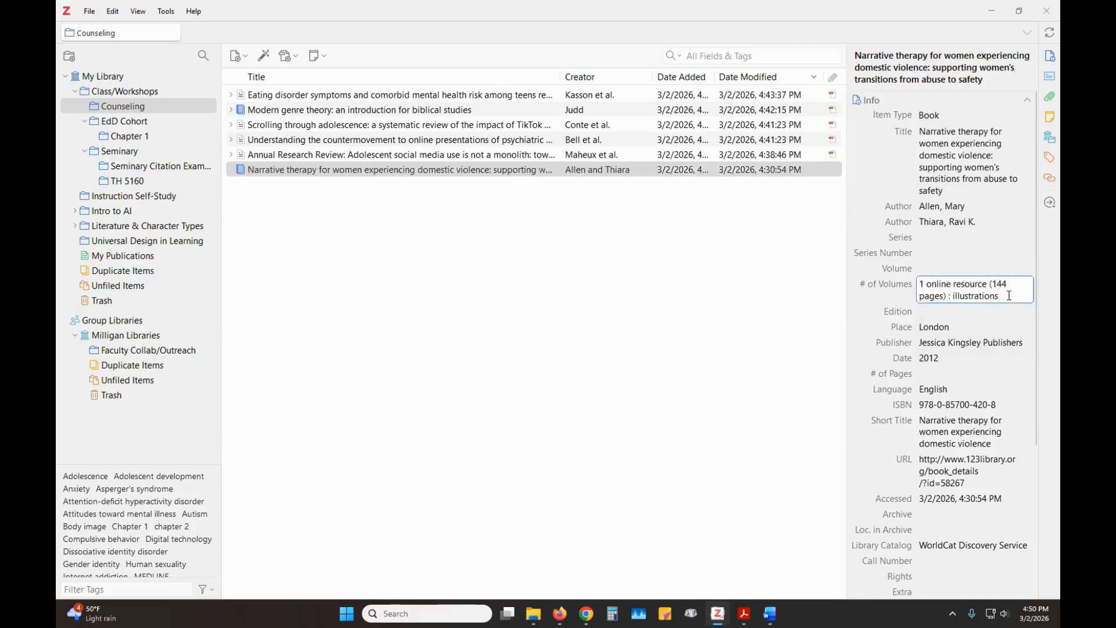
pyautogui.moveTo(1007, 296); pyautogui.dragTo(920, 285)
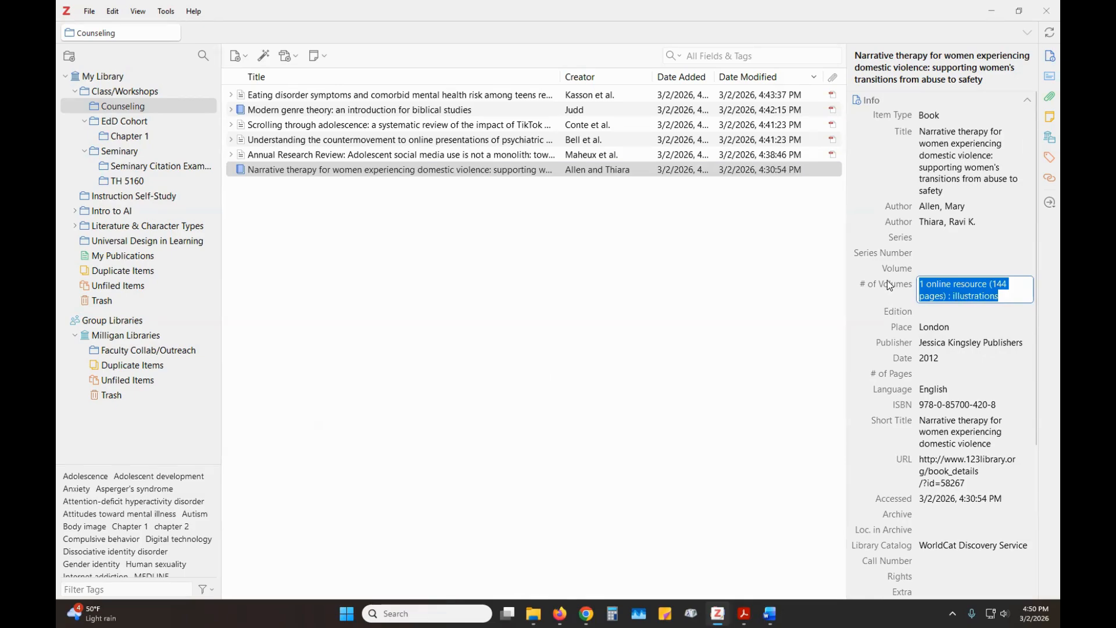
pyautogui.press('BackSpace')
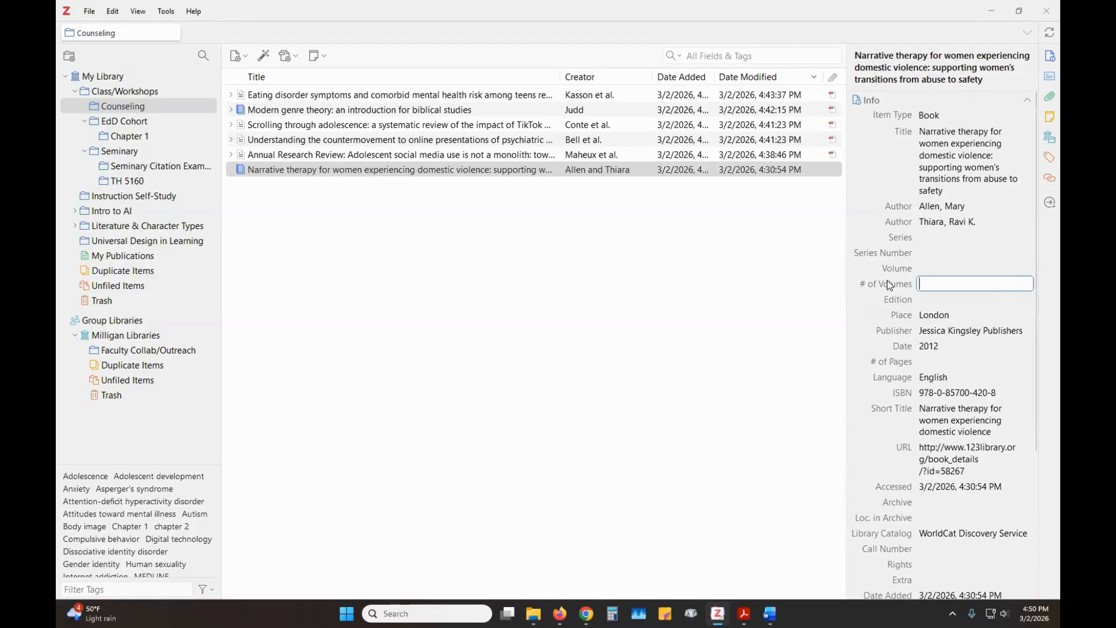
pyautogui.click(789, 293)
pyautogui.click(1045, 36)
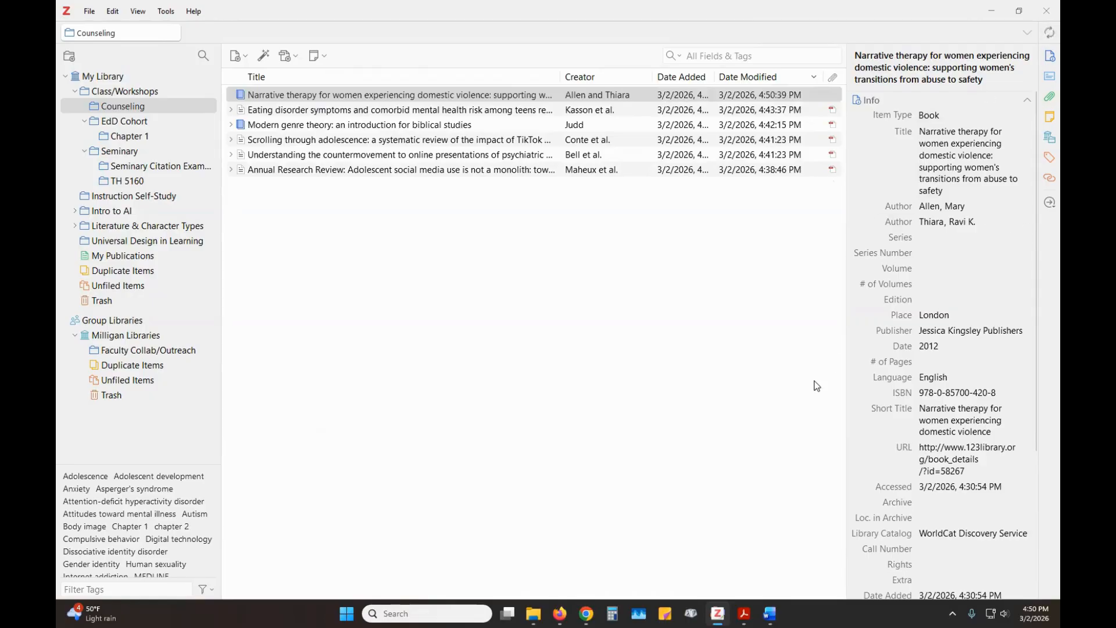
# Return to the Word document and refresh its Zotero citations and reference list
pyautogui.click(770, 613)
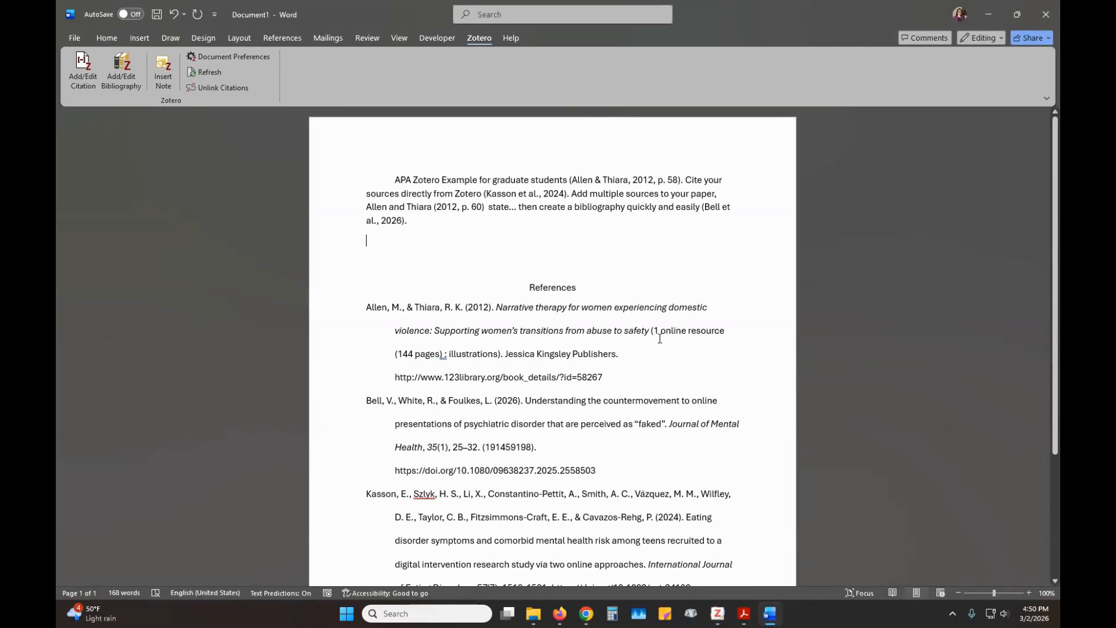
pyautogui.click(198, 73)
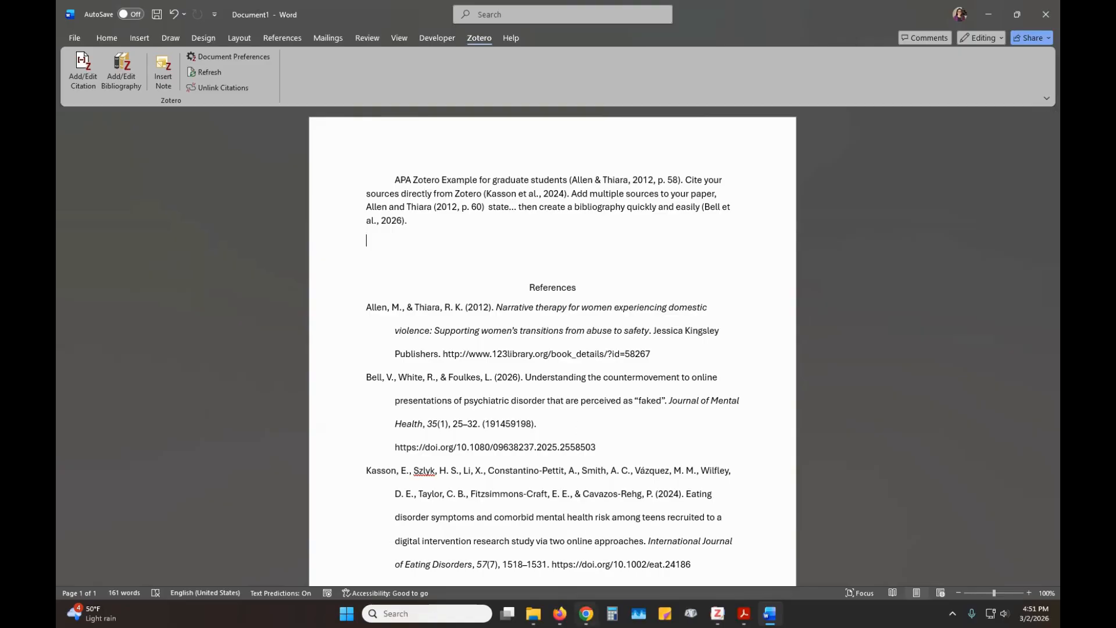
# Switch to the untitled Google Docs document in Firefox and set its Zotero citation style to APA Style 7th edition
pyautogui.moveTo(585, 613)
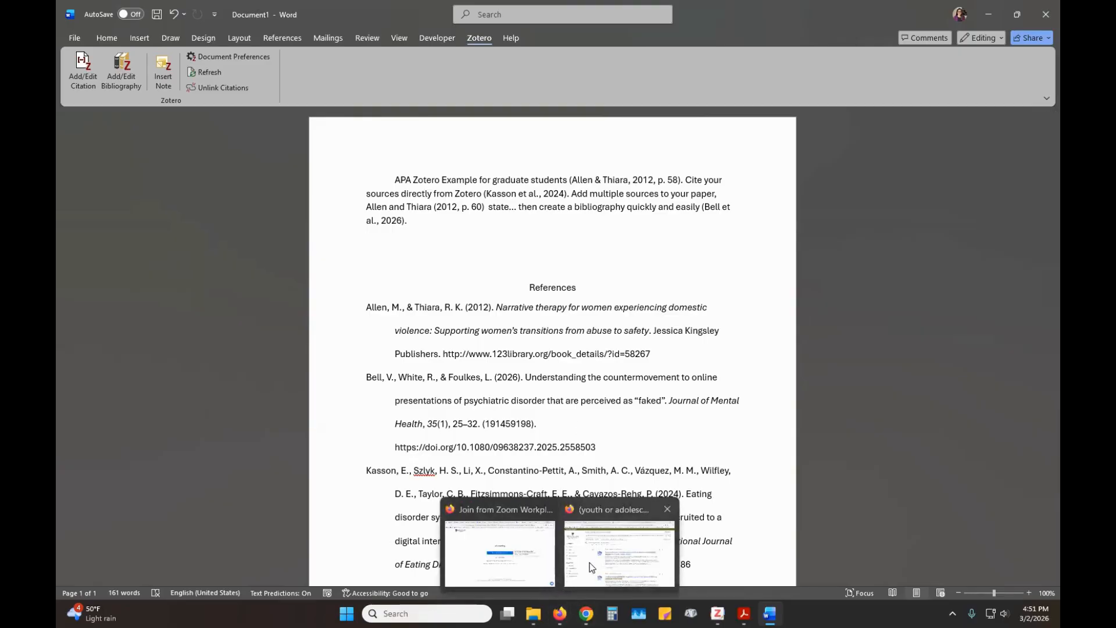
pyautogui.click(589, 562)
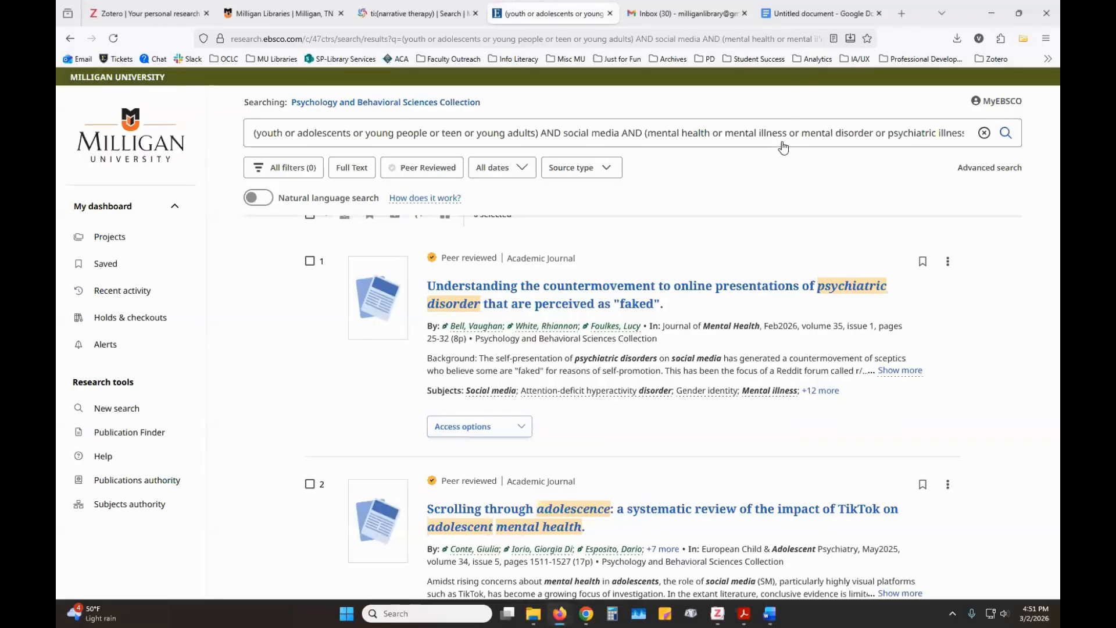
pyautogui.click(797, 13)
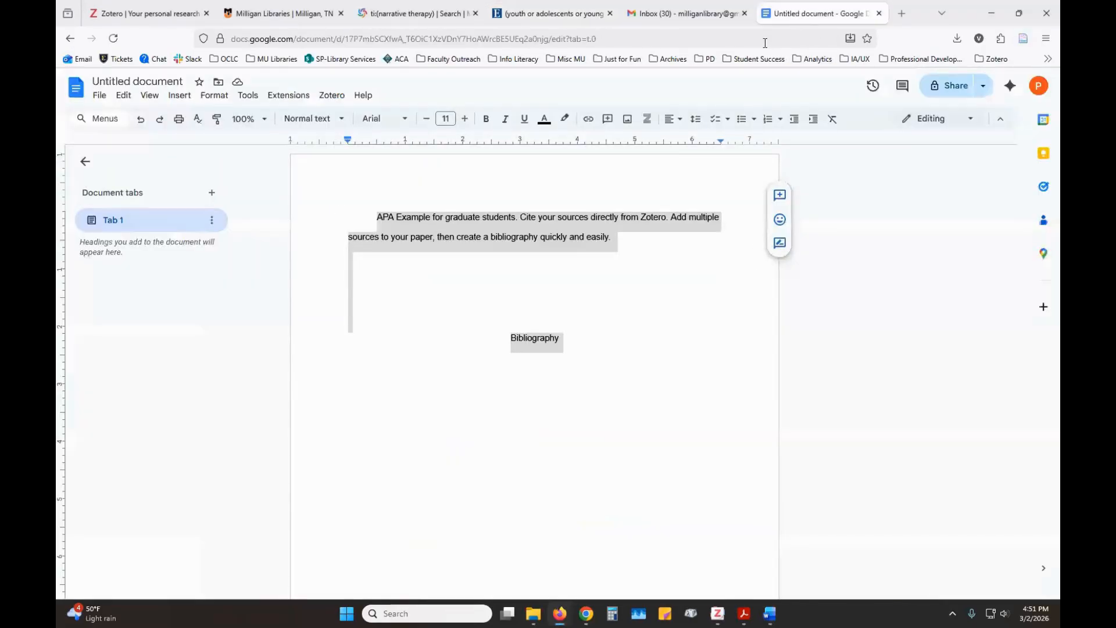
pyautogui.click(627, 243)
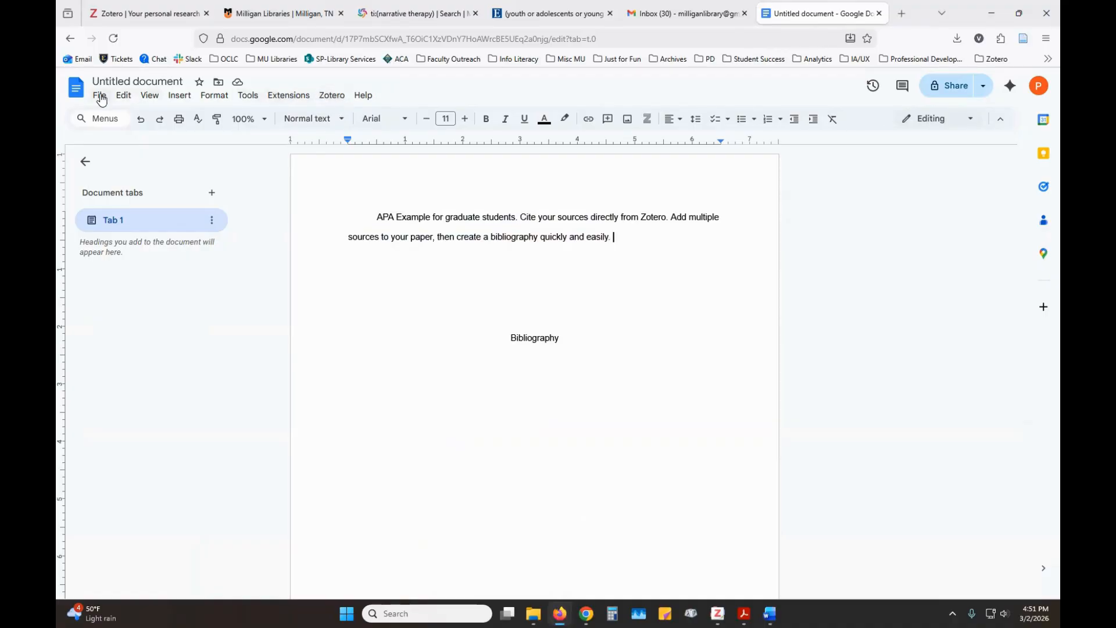
pyautogui.click(328, 99)
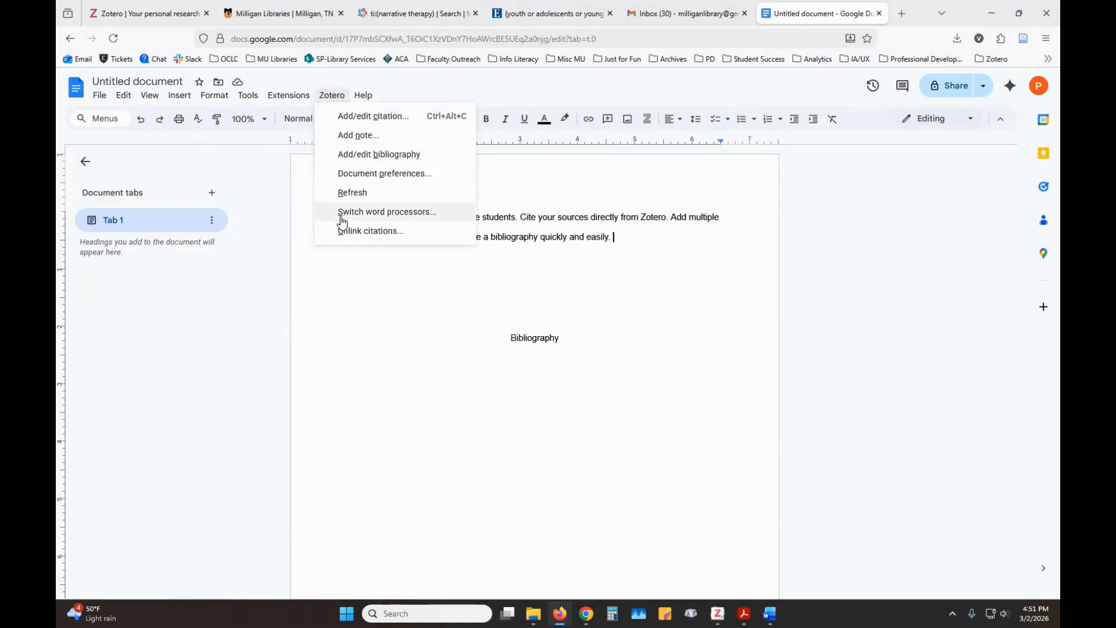
pyautogui.click(400, 176)
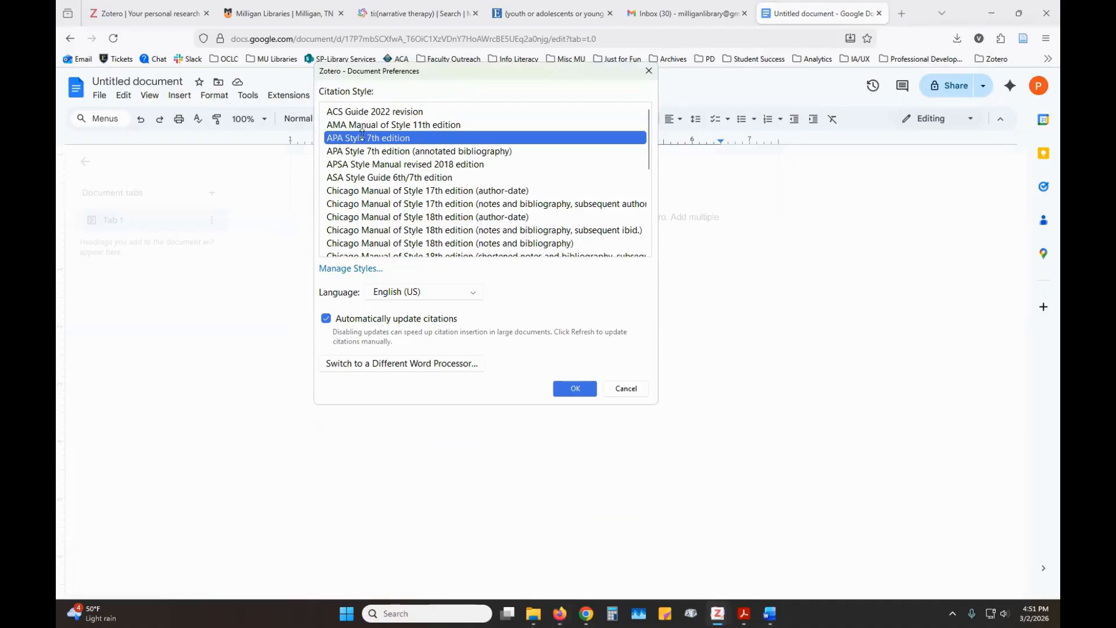
pyautogui.click(575, 389)
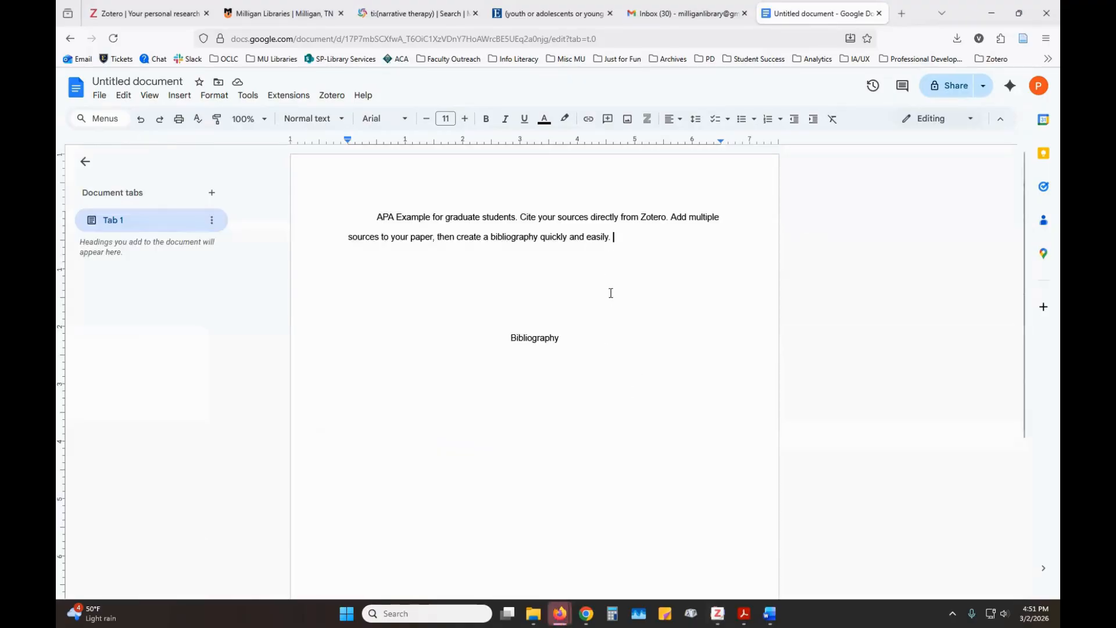
# Cite the "Narrative therapy for women experiencing domestic violence" book with page 50 after "graduate students"
pyautogui.click(514, 217)
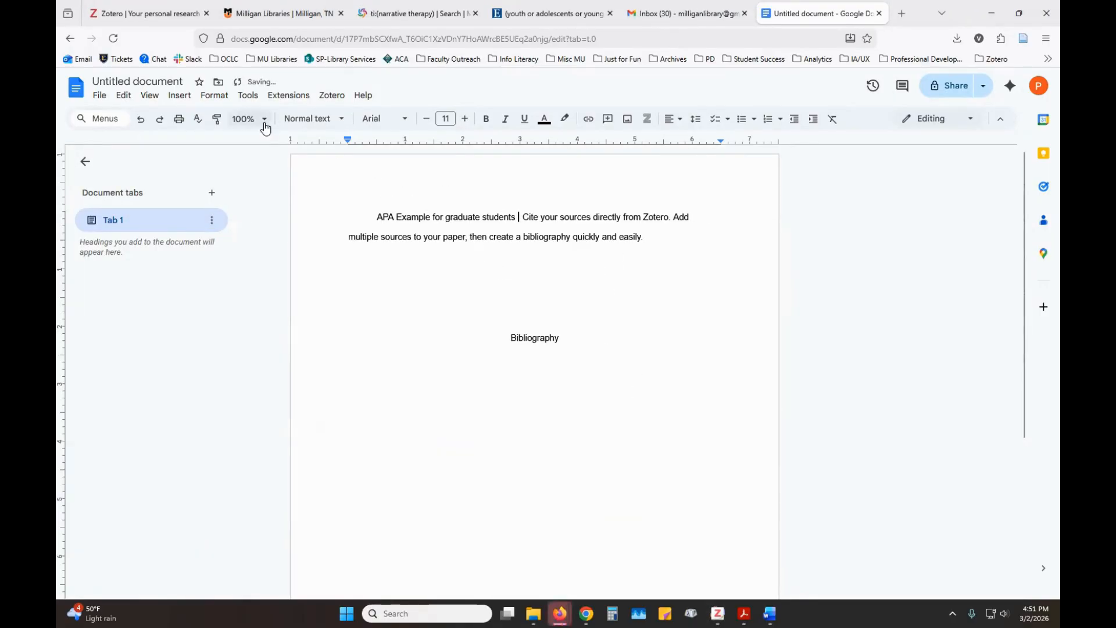
pyautogui.click(323, 102)
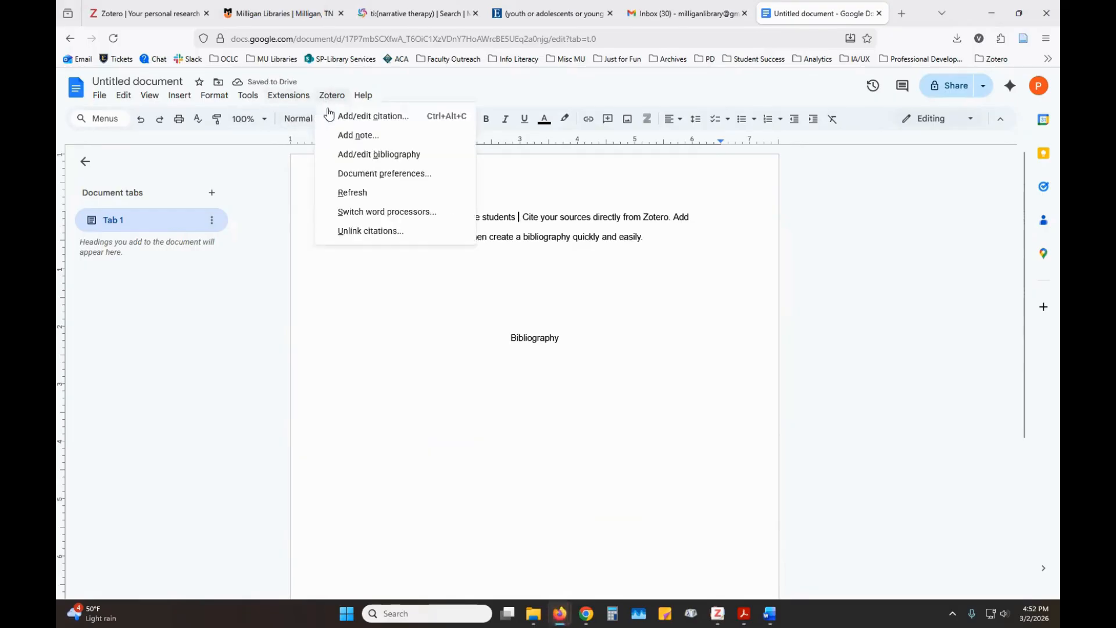
pyautogui.click(365, 117)
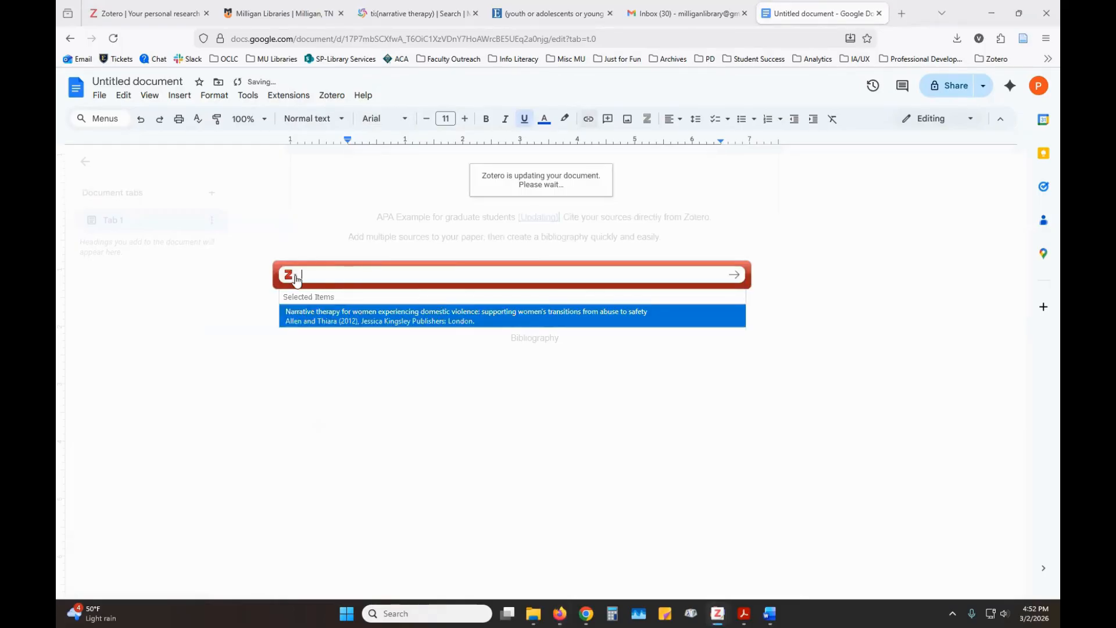
pyautogui.click(290, 275)
pyautogui.click(349, 278)
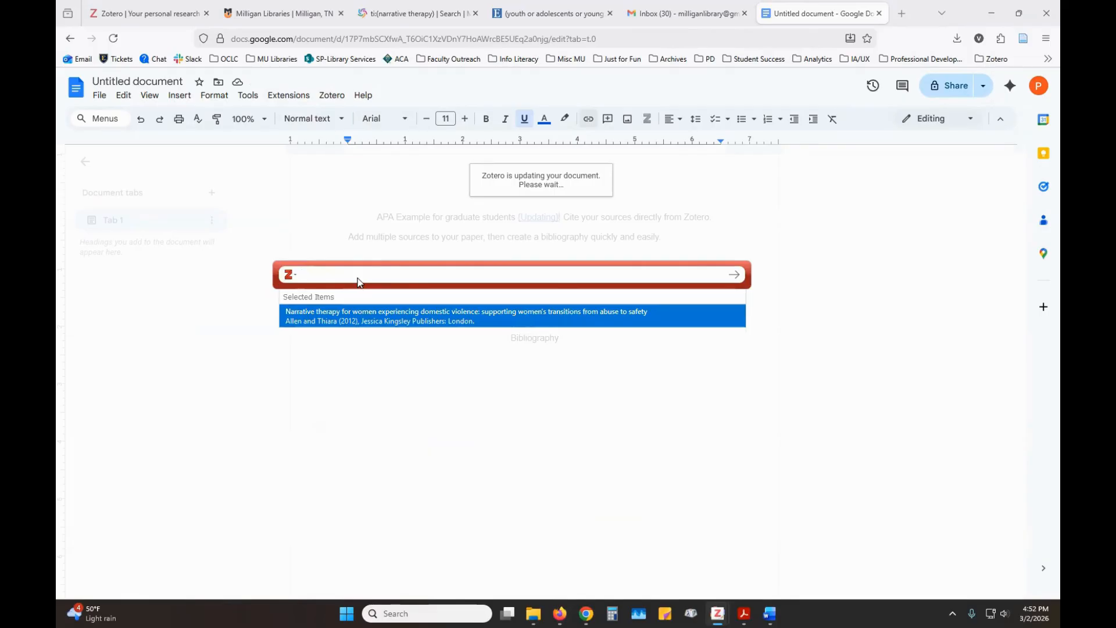
pyautogui.click(335, 320)
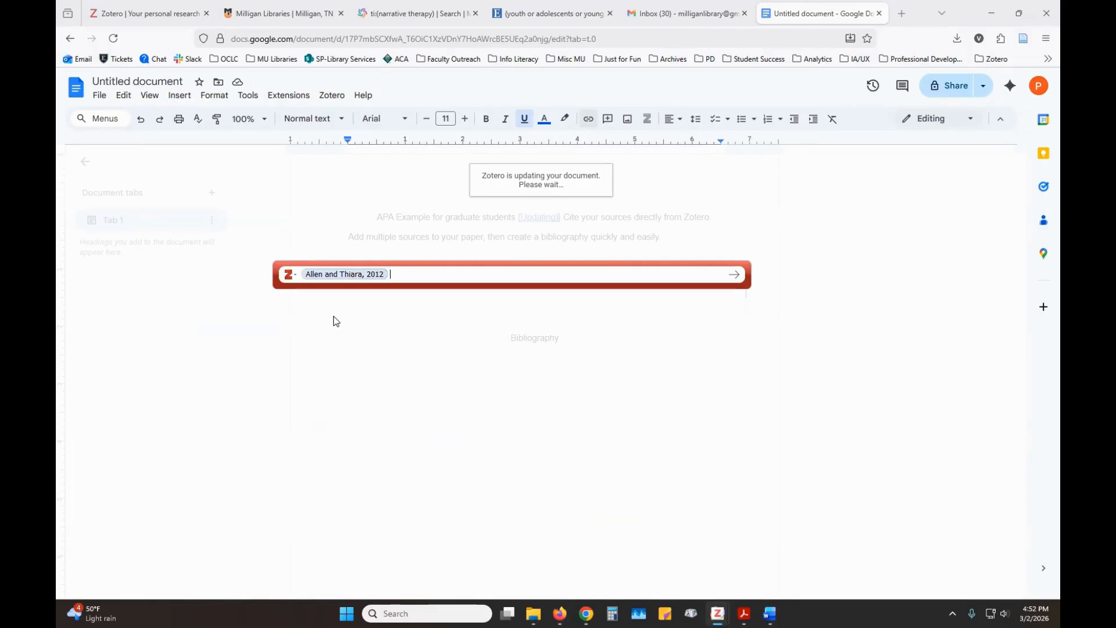
pyautogui.click(364, 279)
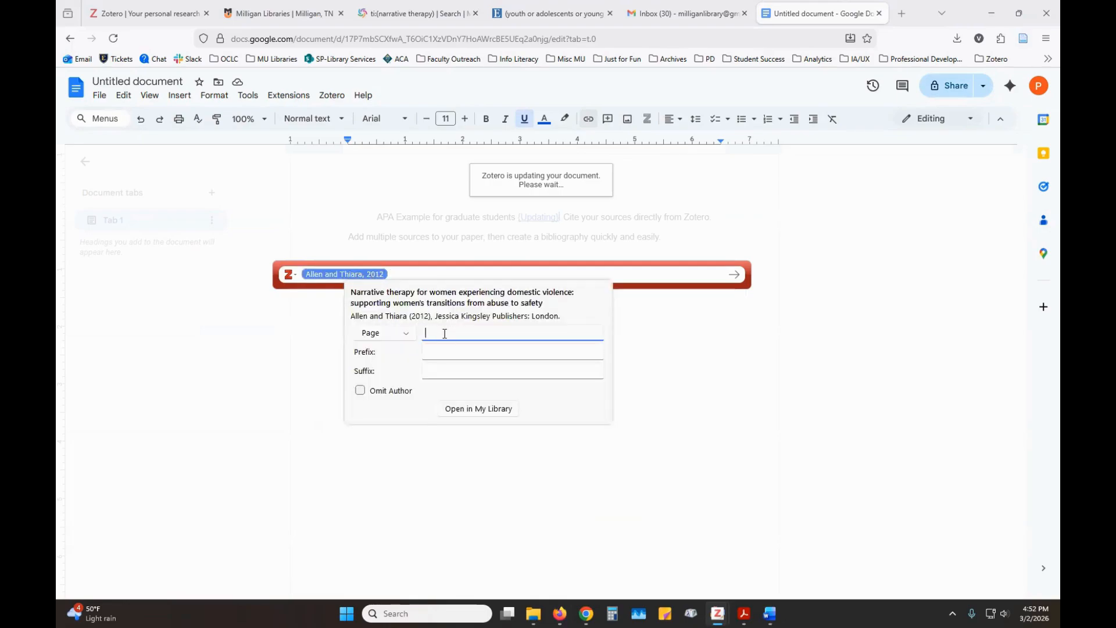
pyautogui.write('50')
pyautogui.press('Return')
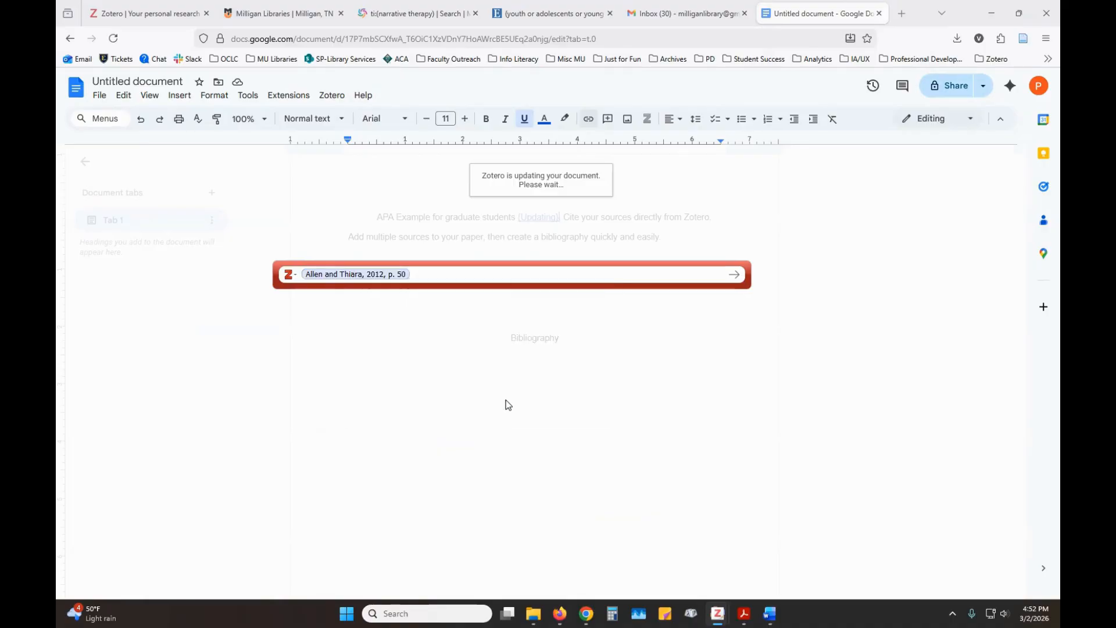
pyautogui.press('Return')
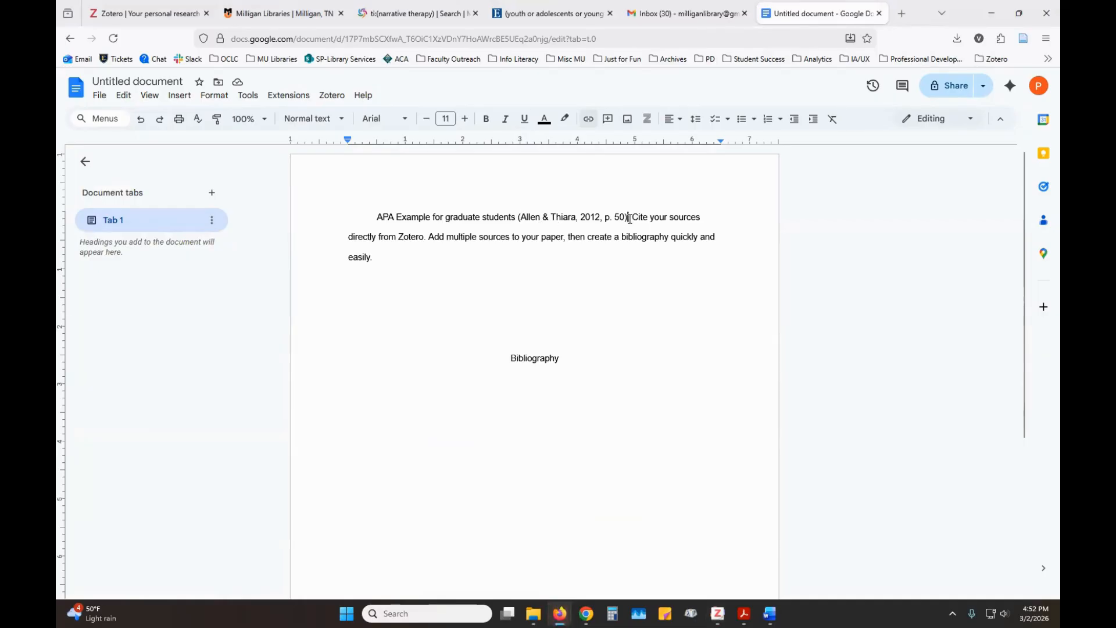
# Cite the "Eating disorder symptoms" article from the Counseling collection after "directly from Zotero", using Classic View
pyautogui.click(425, 238)
pyautogui.click(332, 96)
pyautogui.click(348, 118)
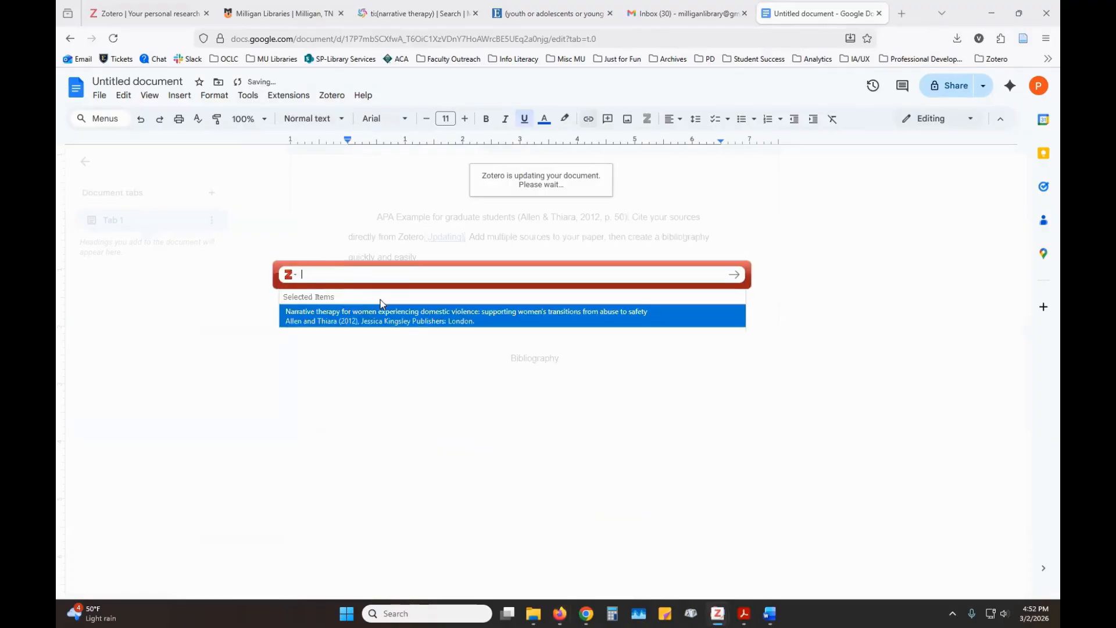
pyautogui.click(290, 274)
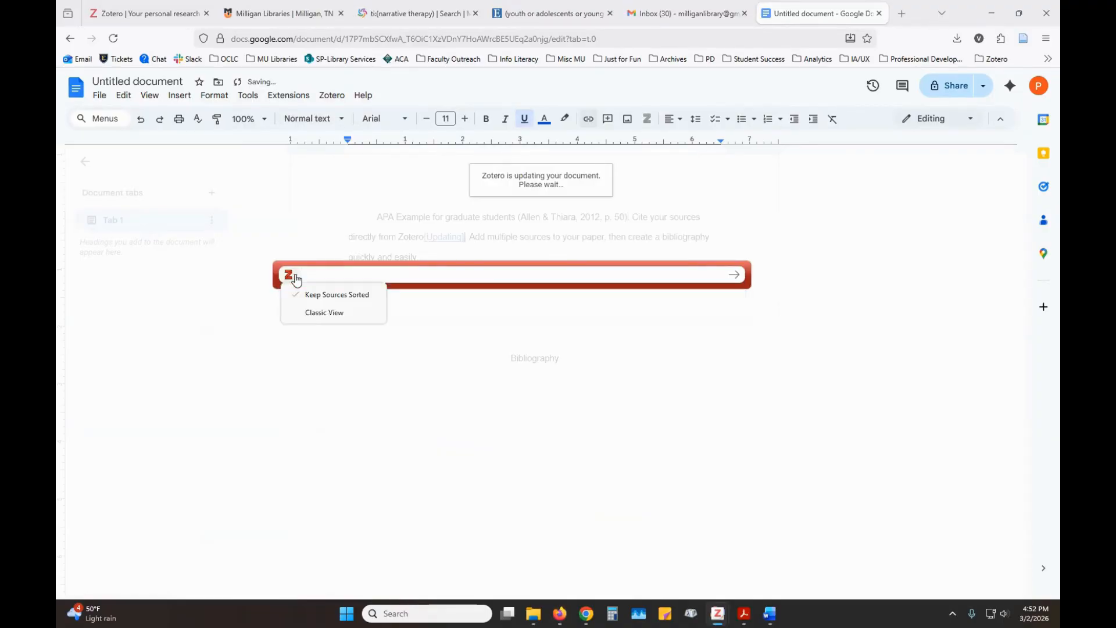
pyautogui.click(310, 317)
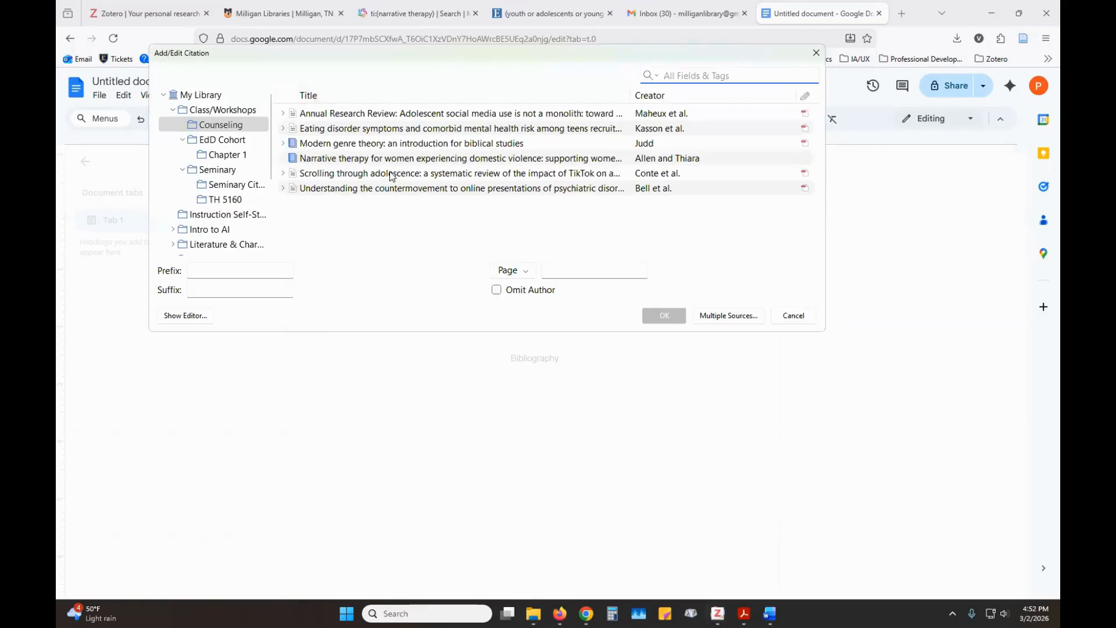
pyautogui.click(221, 126)
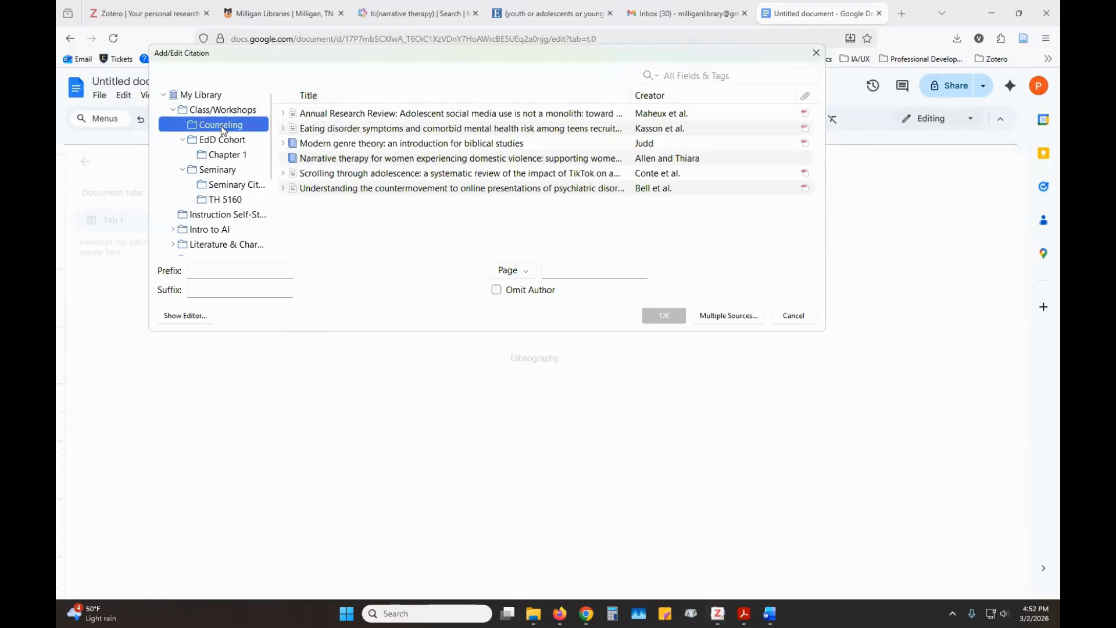
pyautogui.click(347, 189)
pyautogui.click(363, 129)
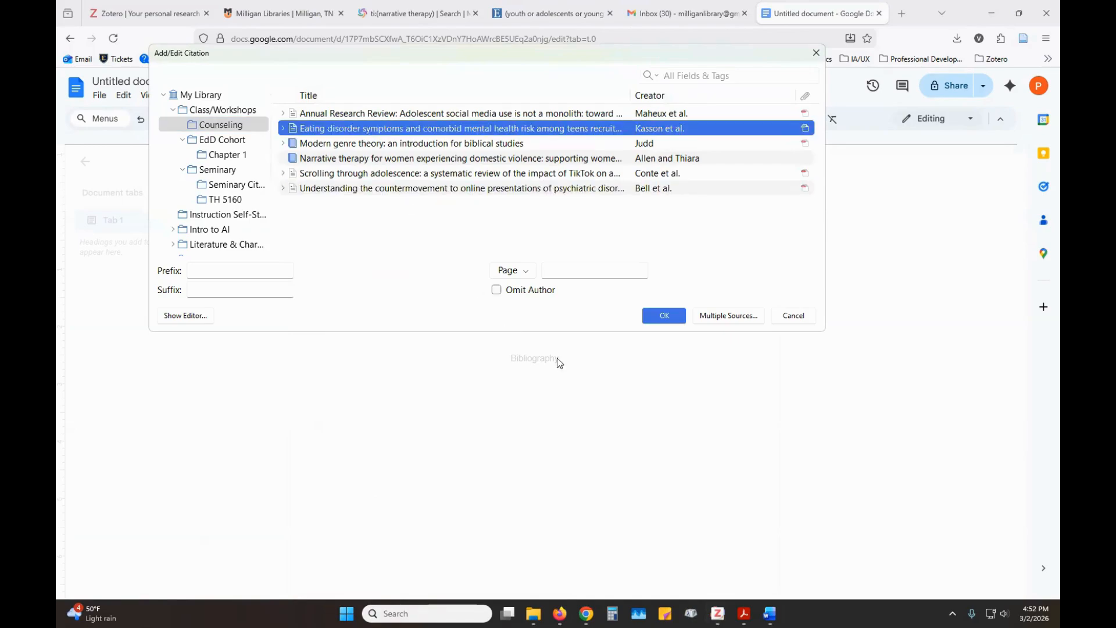
pyautogui.click(664, 317)
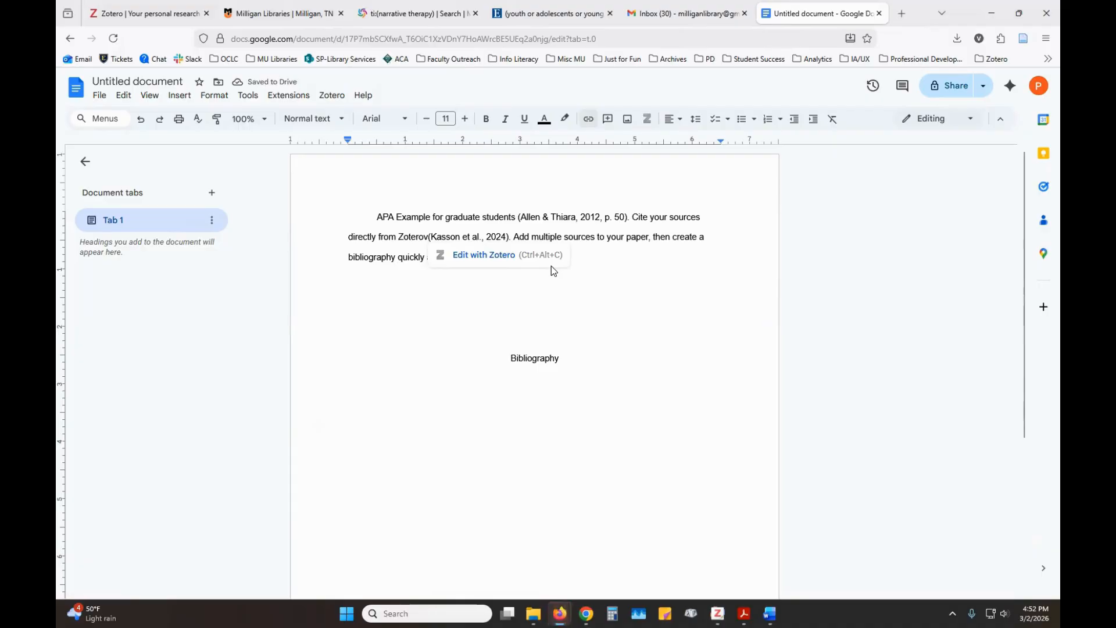
pyautogui.click(588, 271)
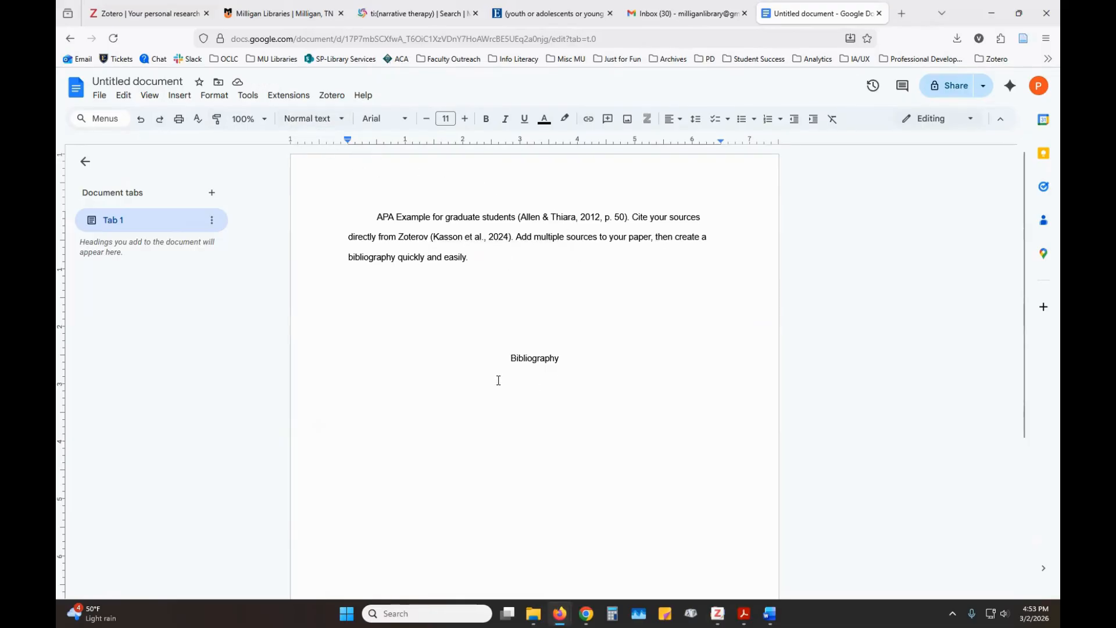
# Replace the "Bibliography" heading with "References"
pyautogui.doubleClick(535, 358)
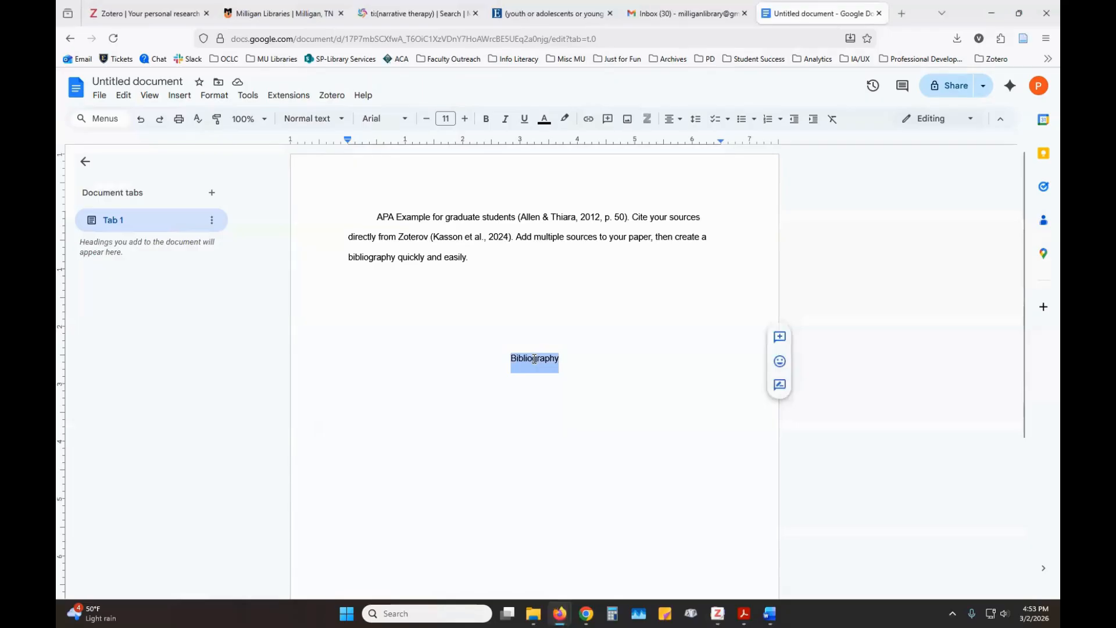
pyautogui.write('Referenc')
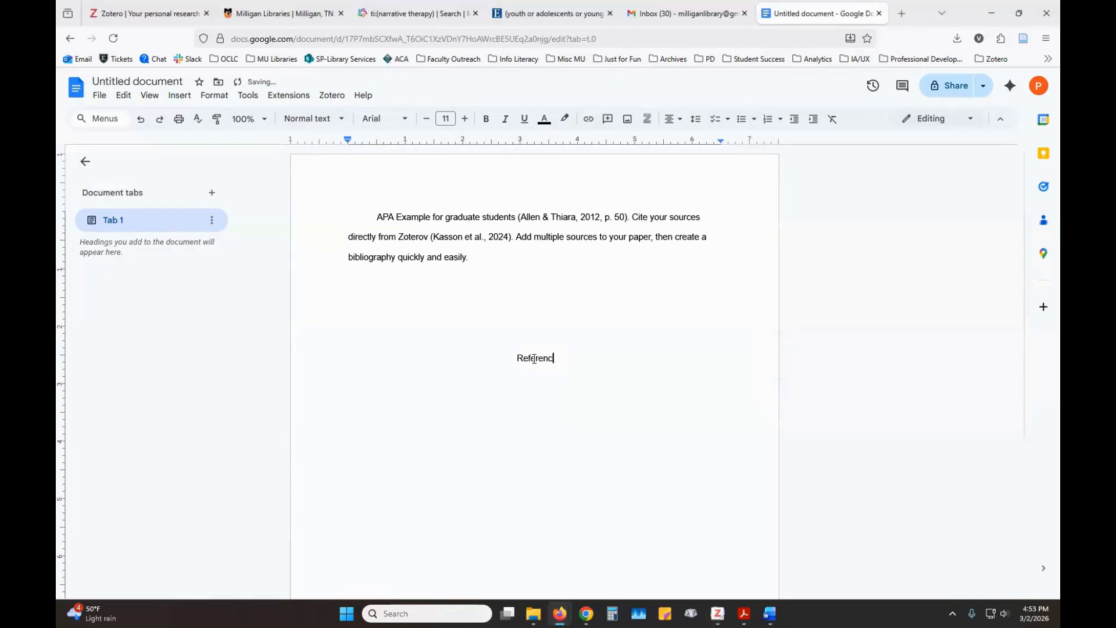
pyautogui.write('es')
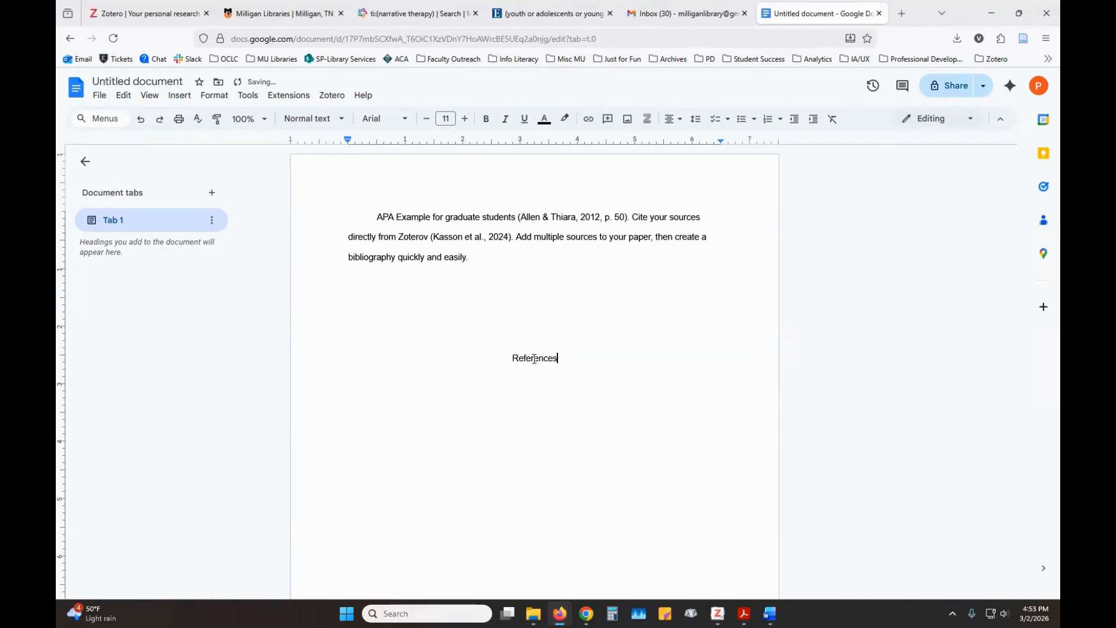
# Insert the Zotero bibliography on a new left-aligned line below the "References" heading in the Google Docs document
pyautogui.press('Return')
pyautogui.click(669, 124)
pyautogui.click(672, 144)
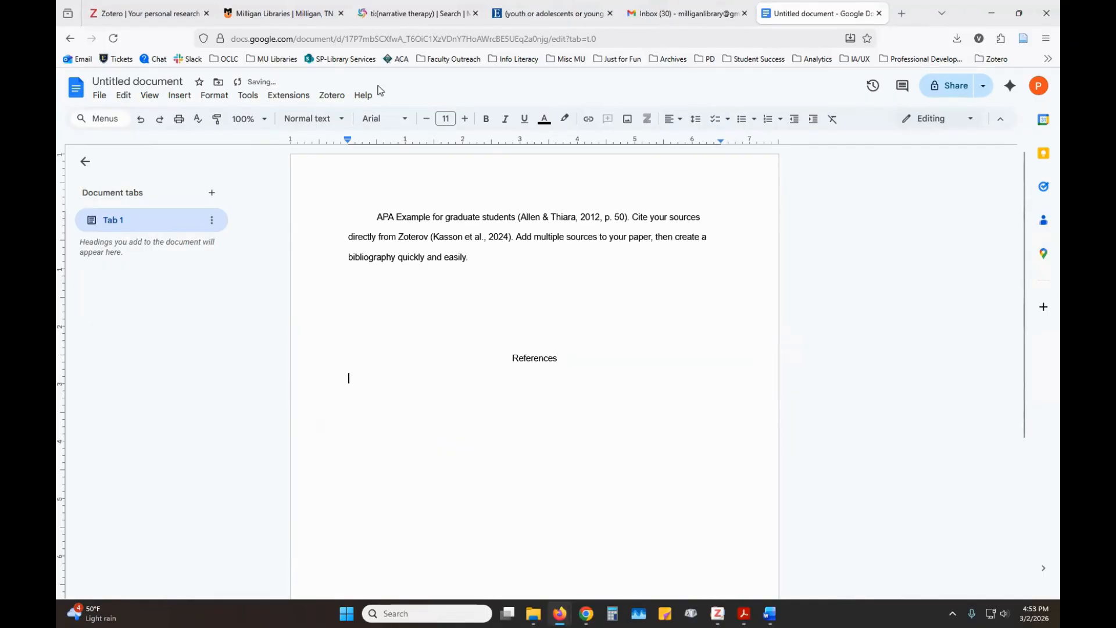
pyautogui.click(328, 98)
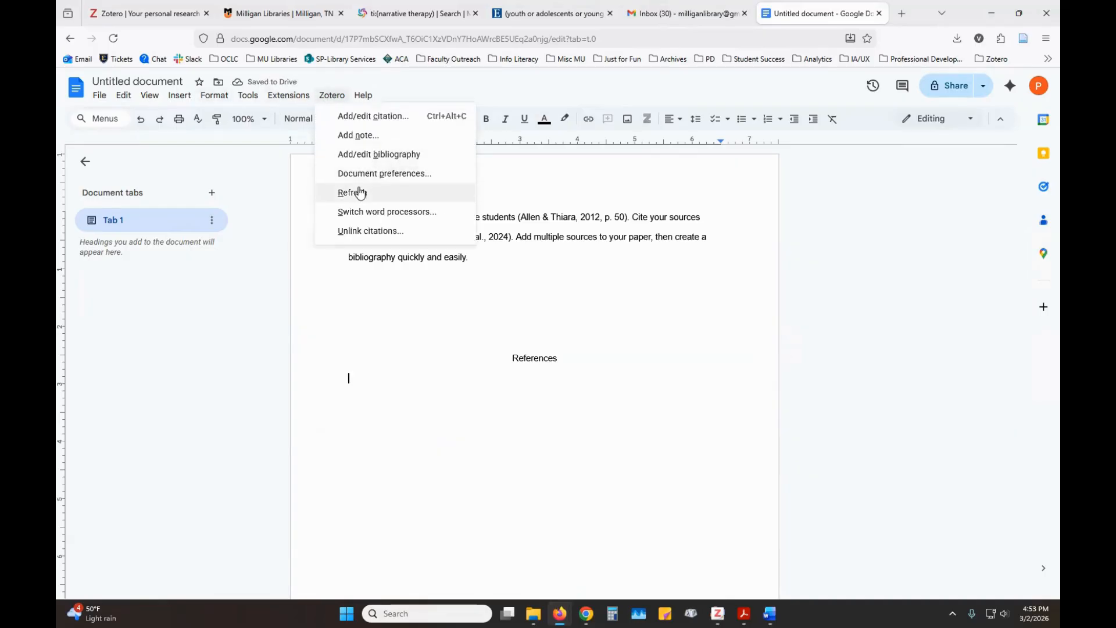
pyautogui.click(365, 155)
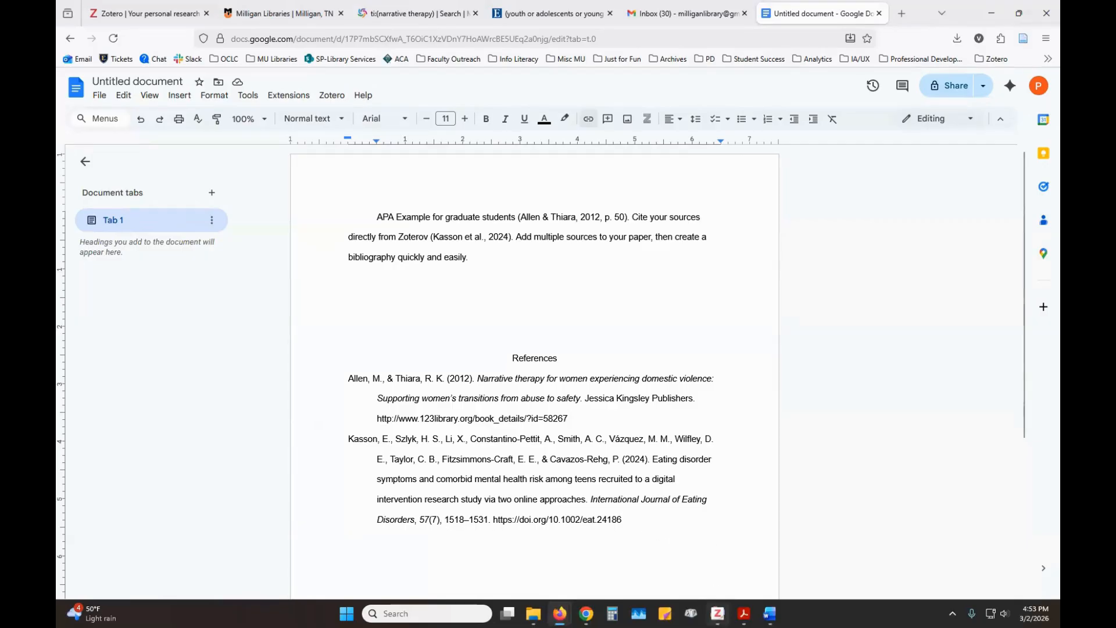
pyautogui.click(717, 613)
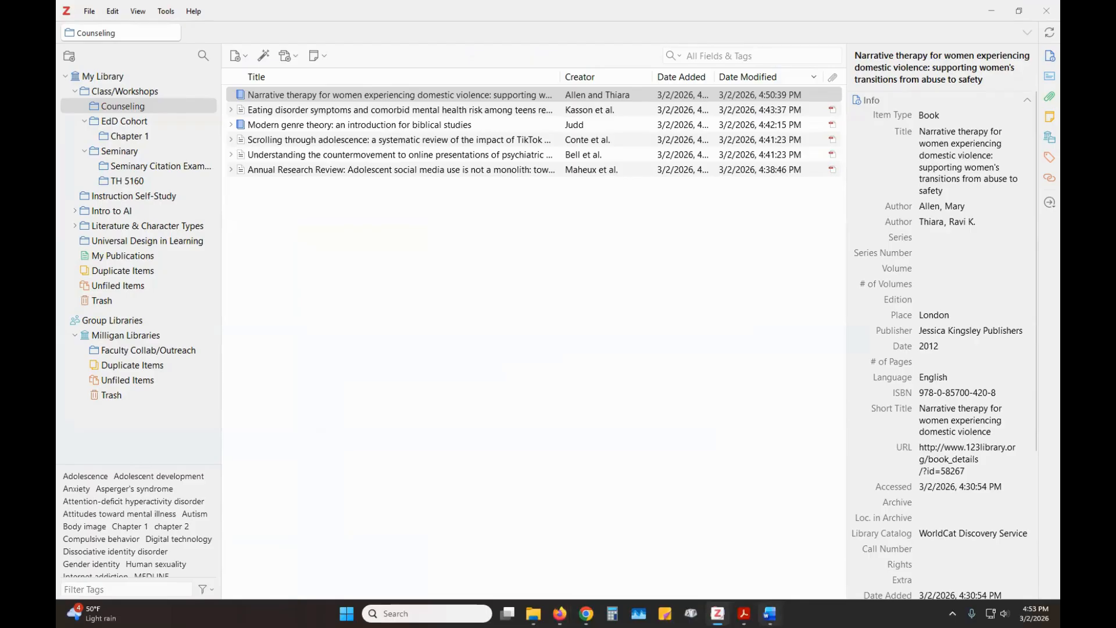
pyautogui.moveTo(770, 613)
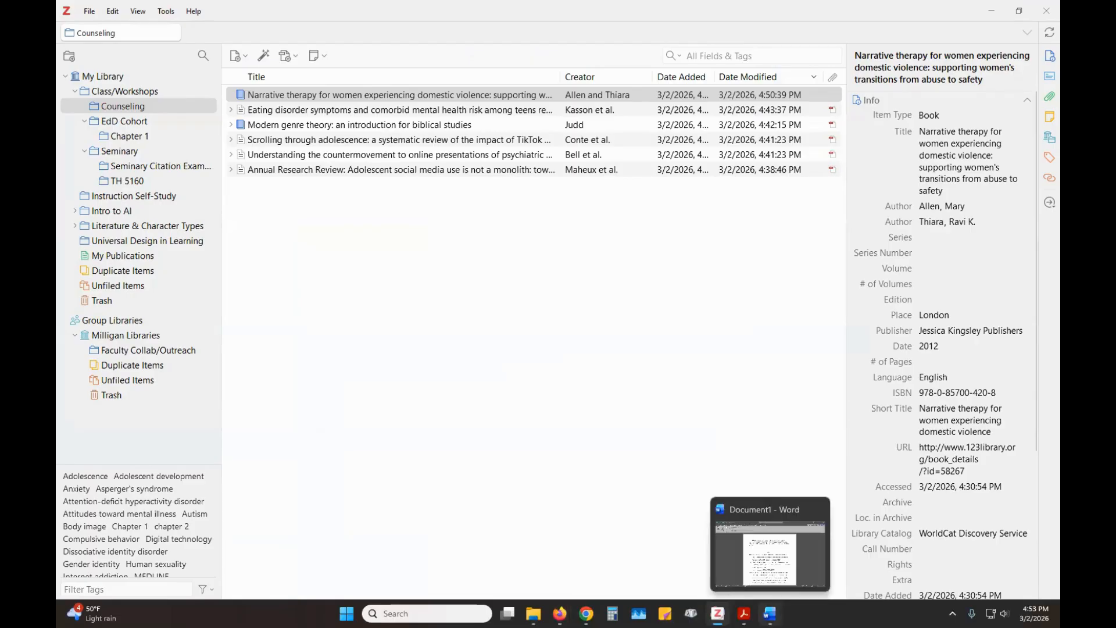
pyautogui.click(799, 564)
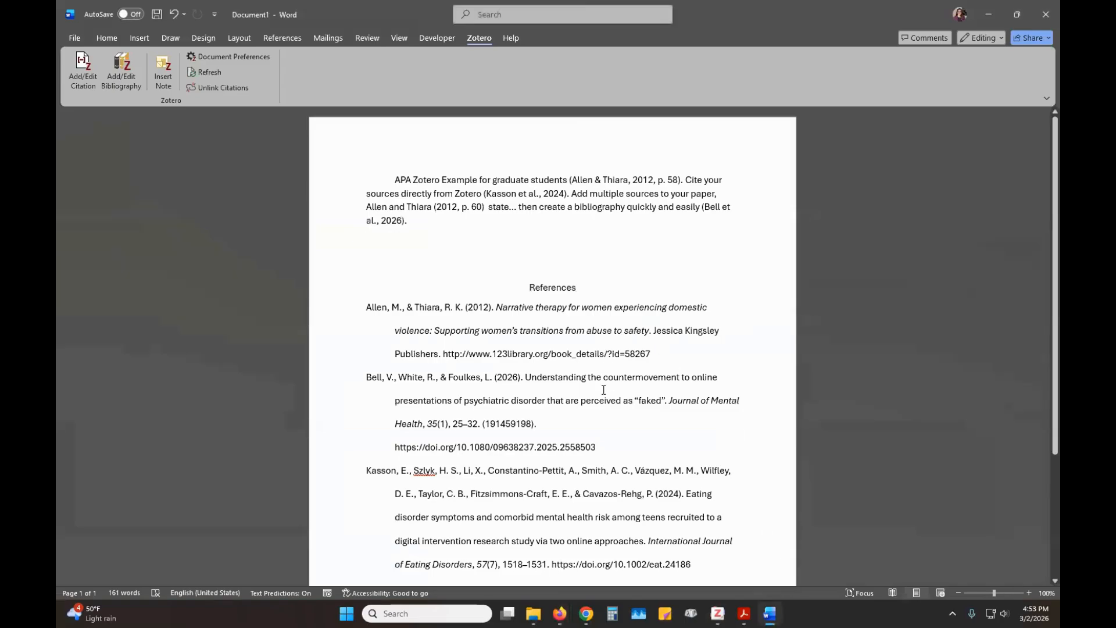
pyautogui.moveTo(559, 613)
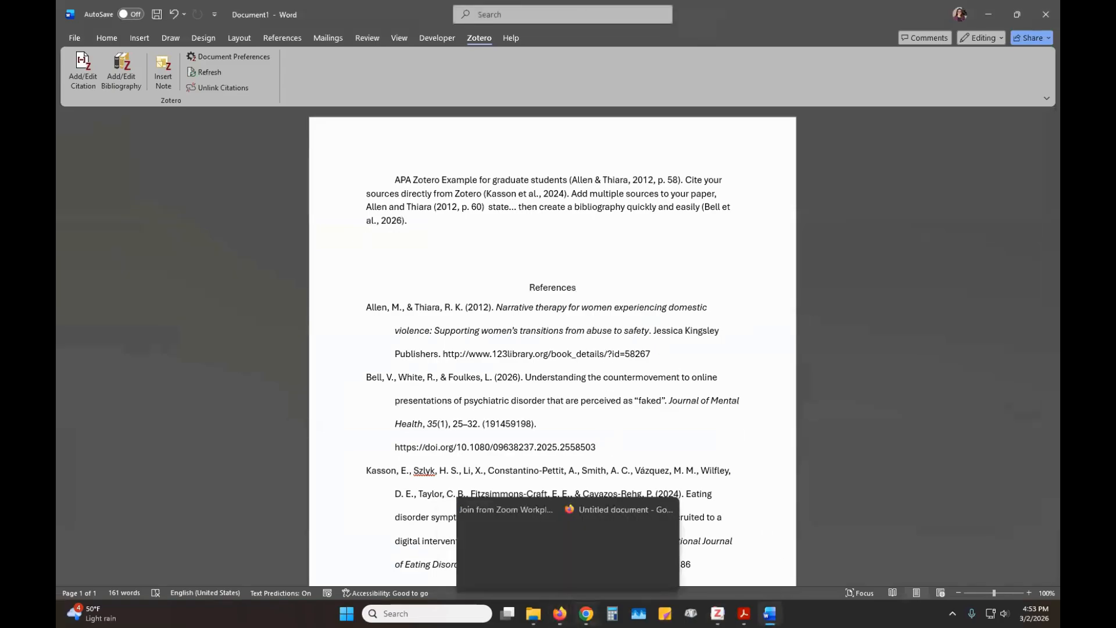
pyautogui.click(604, 566)
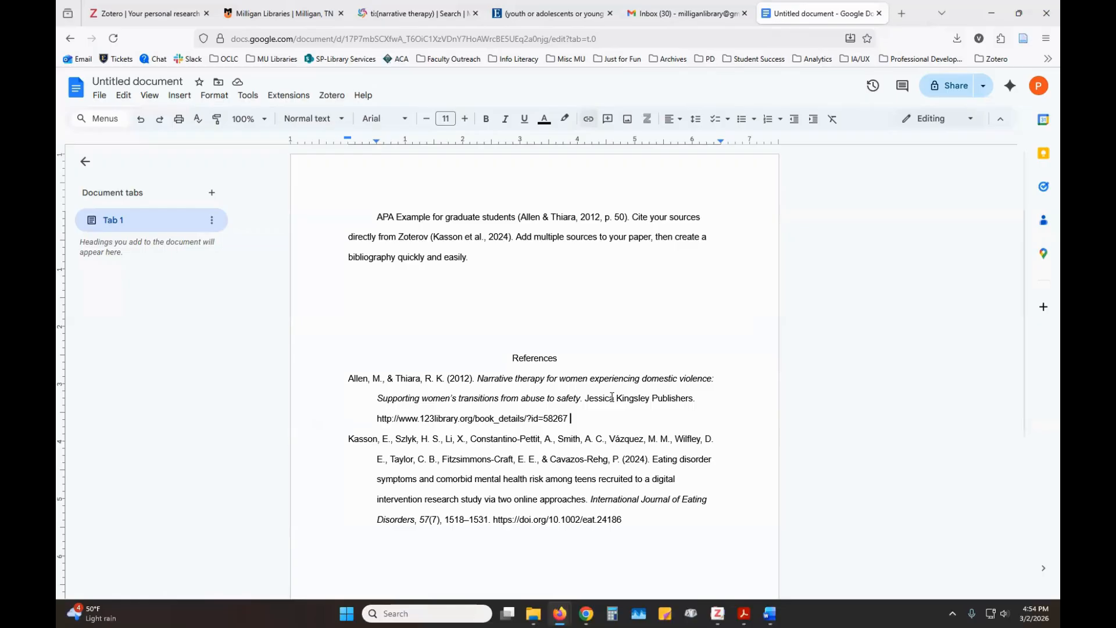
pyautogui.click(330, 95)
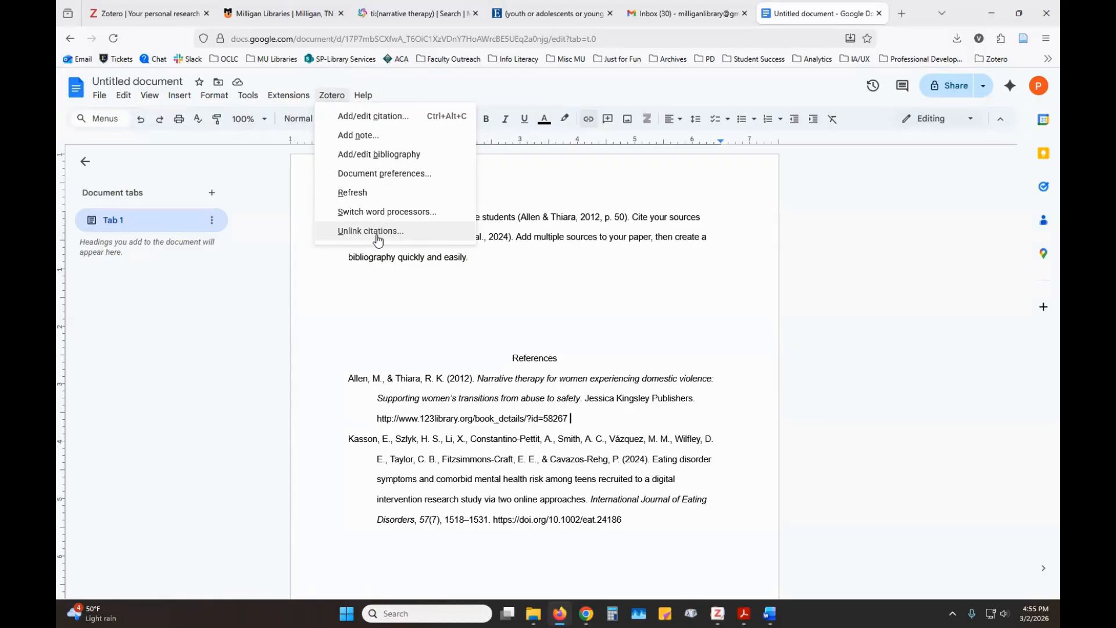
pyautogui.click(367, 310)
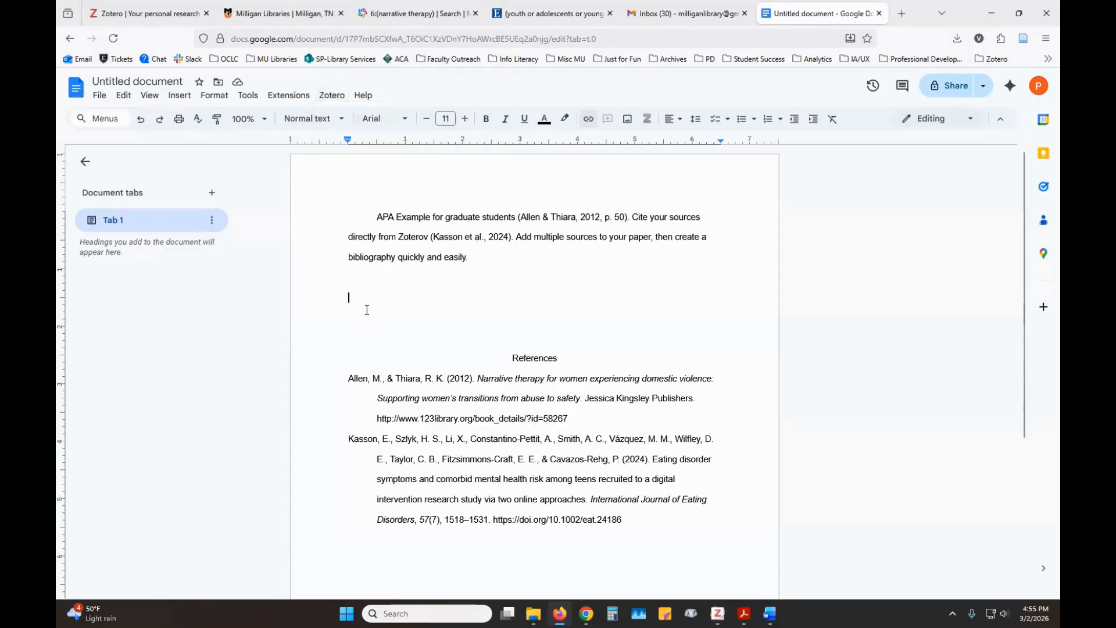
# Review the Counseling collection in Zotero and the Counseling PDF folder in File Explorer, and return to the Google Docs document in Firefox
pyautogui.click(717, 613)
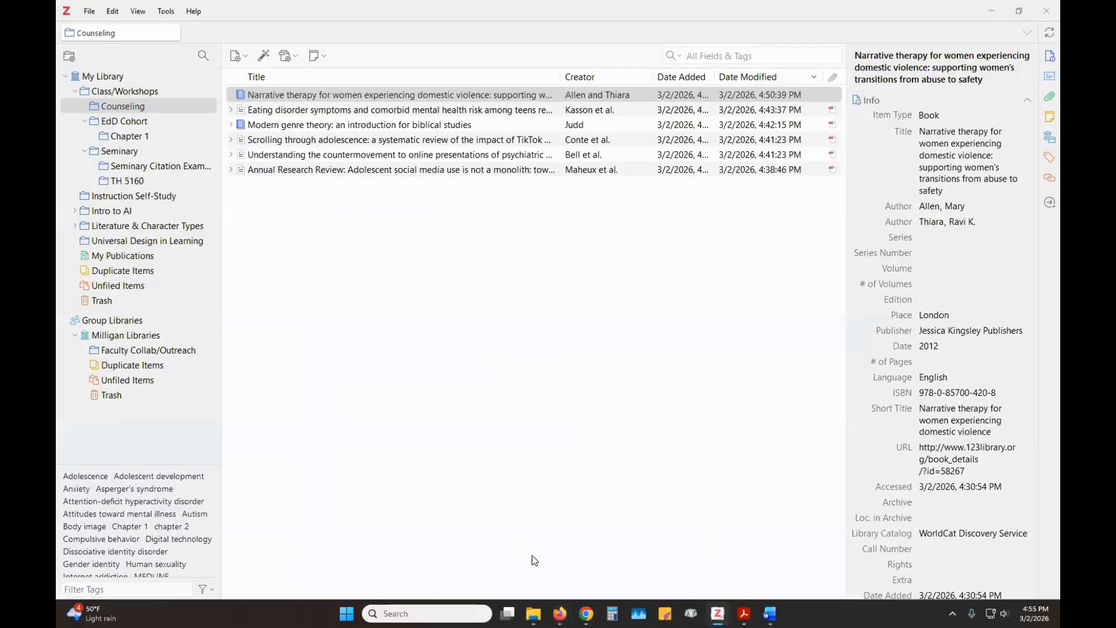
pyautogui.moveTo(559, 613)
pyautogui.click(533, 613)
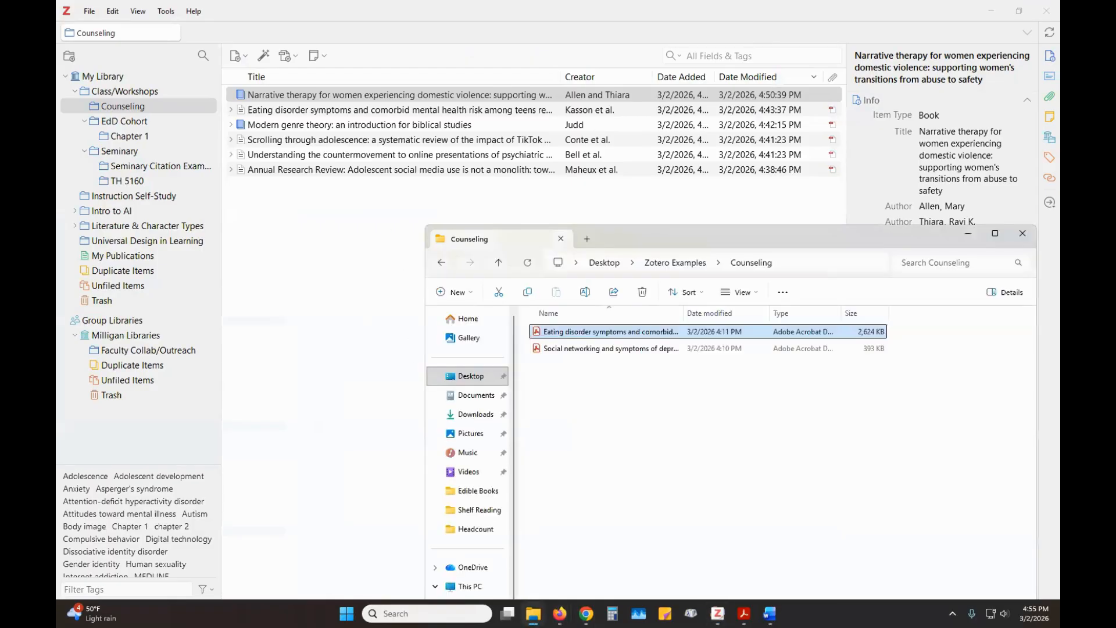
pyautogui.click(359, 361)
pyautogui.moveTo(559, 613)
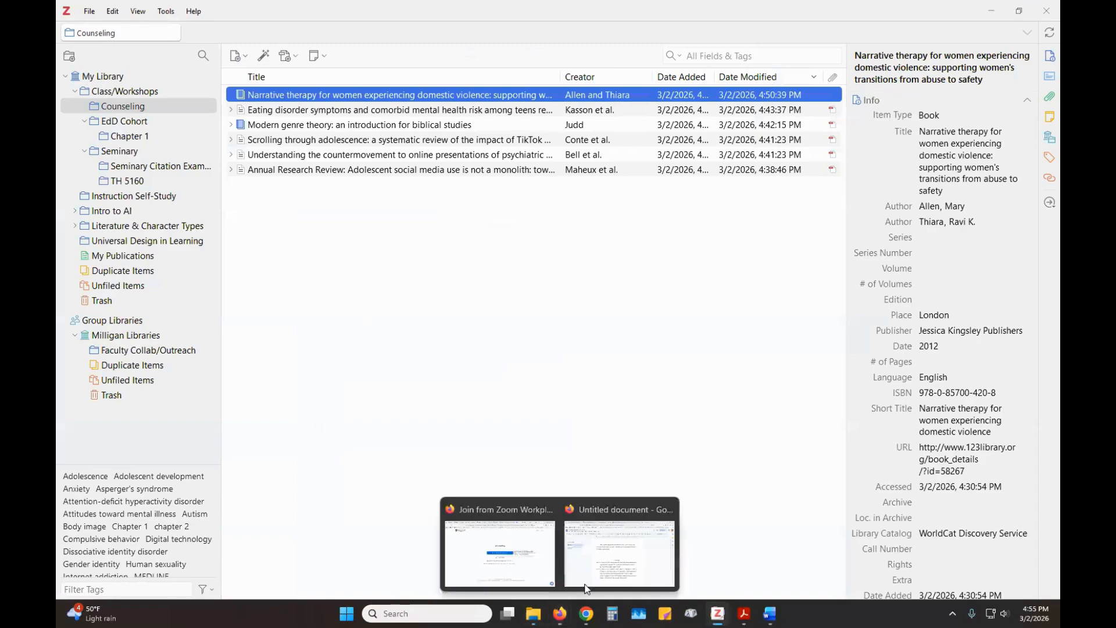
pyautogui.click(596, 562)
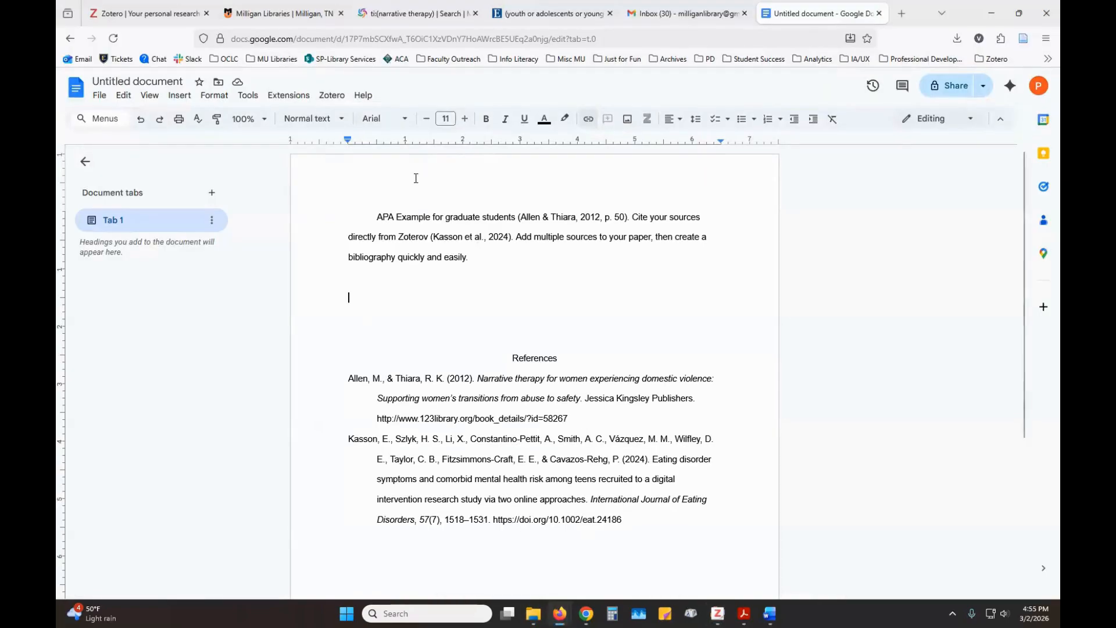
# Revisit the narrative therapy catalog results and the EBSCO article results, and return to the Google Docs document
pyautogui.click(418, 14)
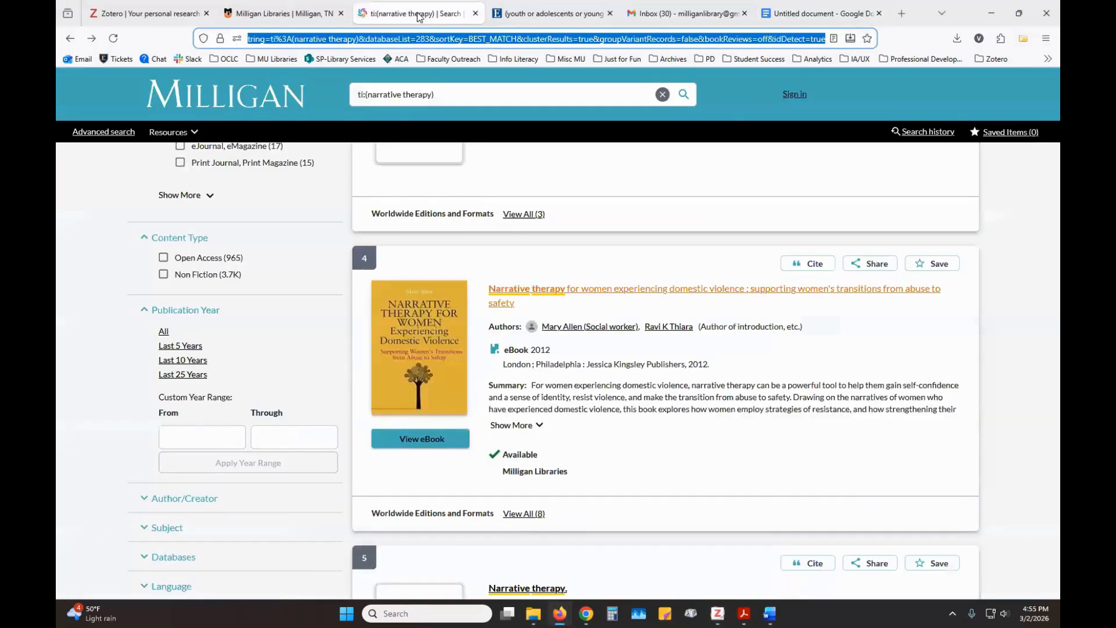
pyautogui.click(567, 16)
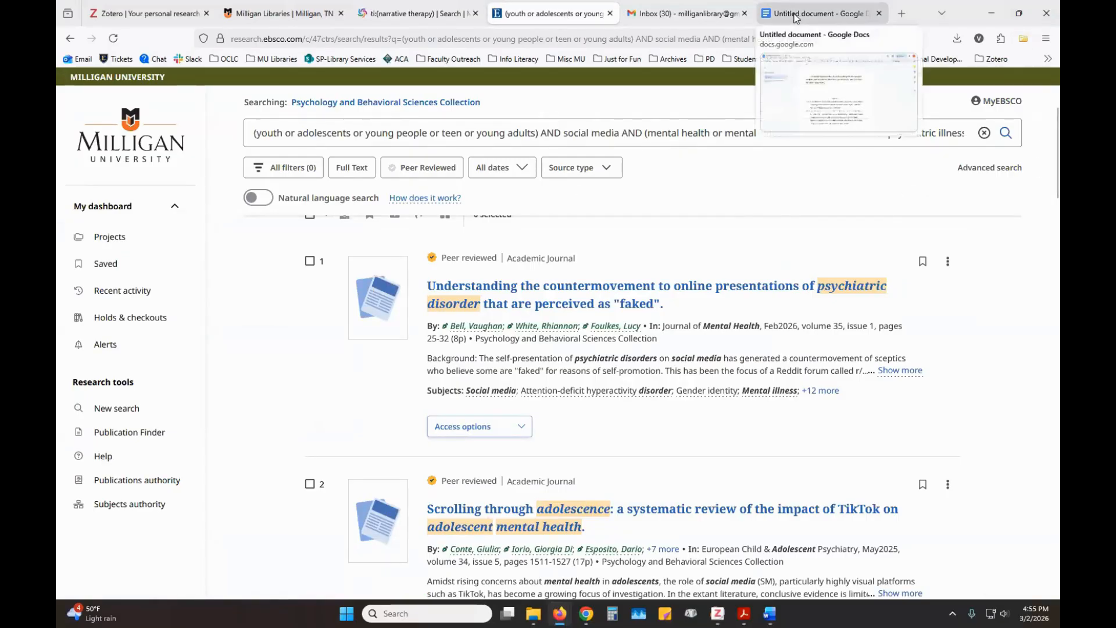
pyautogui.click(794, 17)
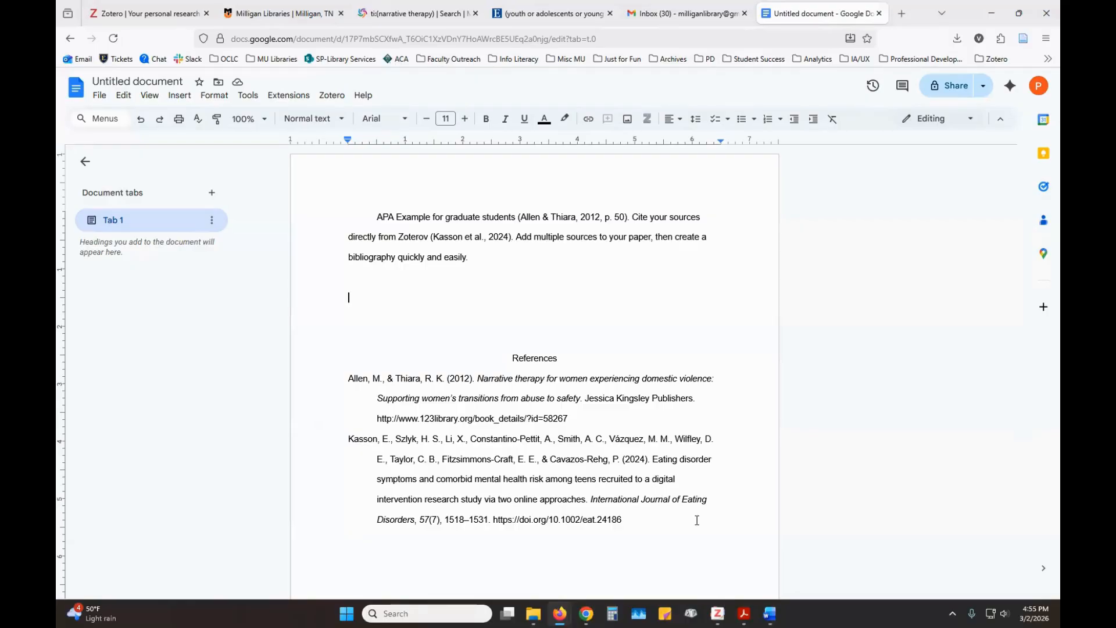
# Open the Documentation page on the Zotero website
pyautogui.click(145, 13)
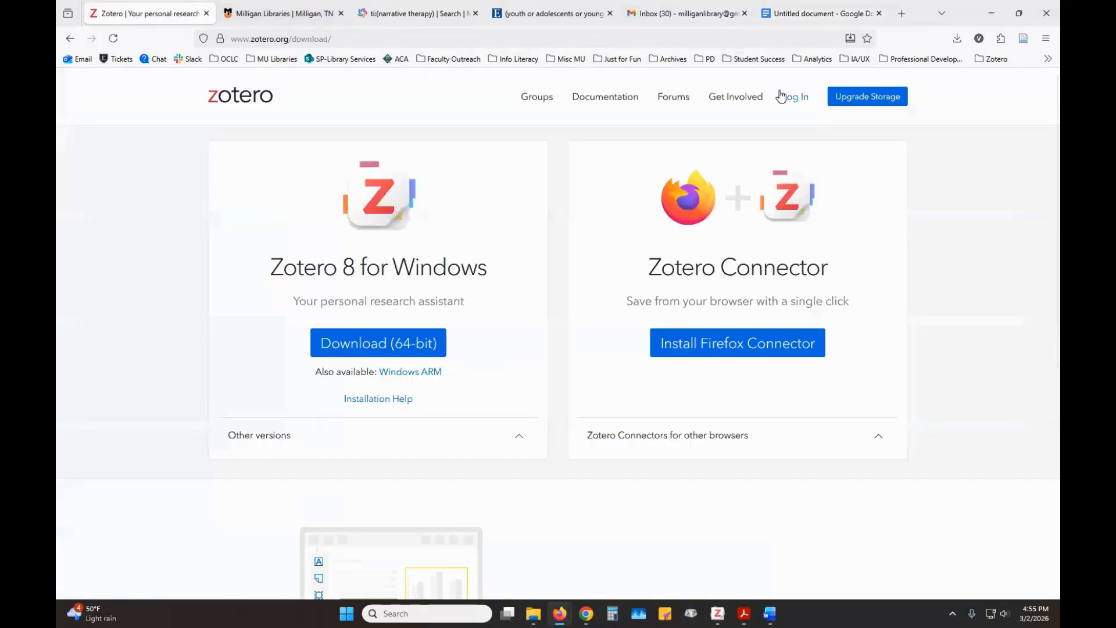
pyautogui.click(603, 100)
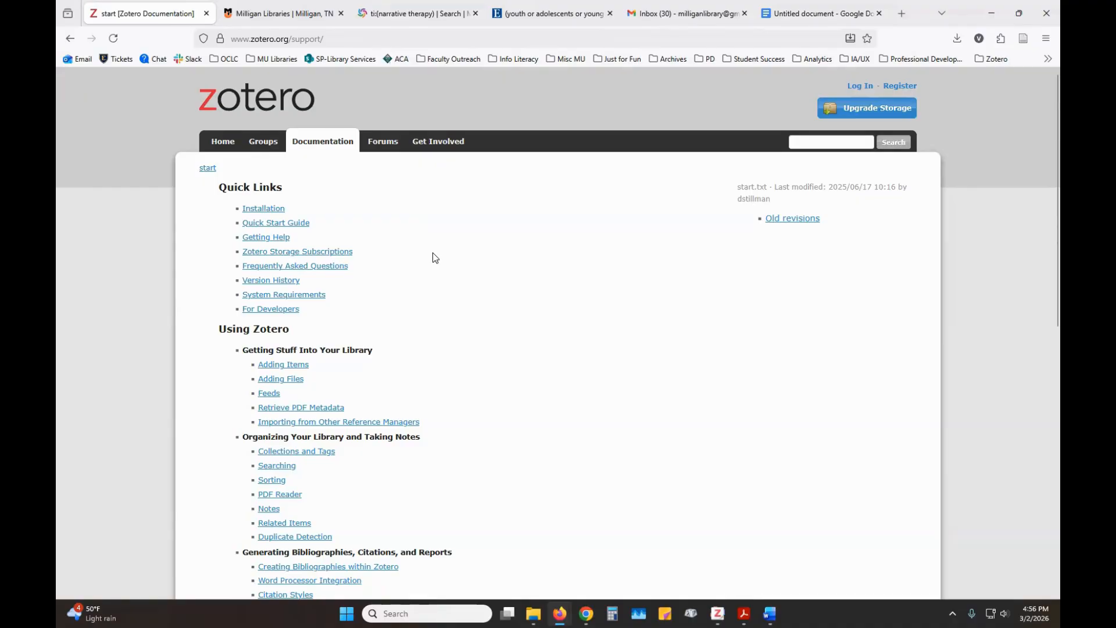
# Point out the Contact details on the Milligan Libraries homepage by highlighting them, and clear the selection
pyautogui.click(294, 14)
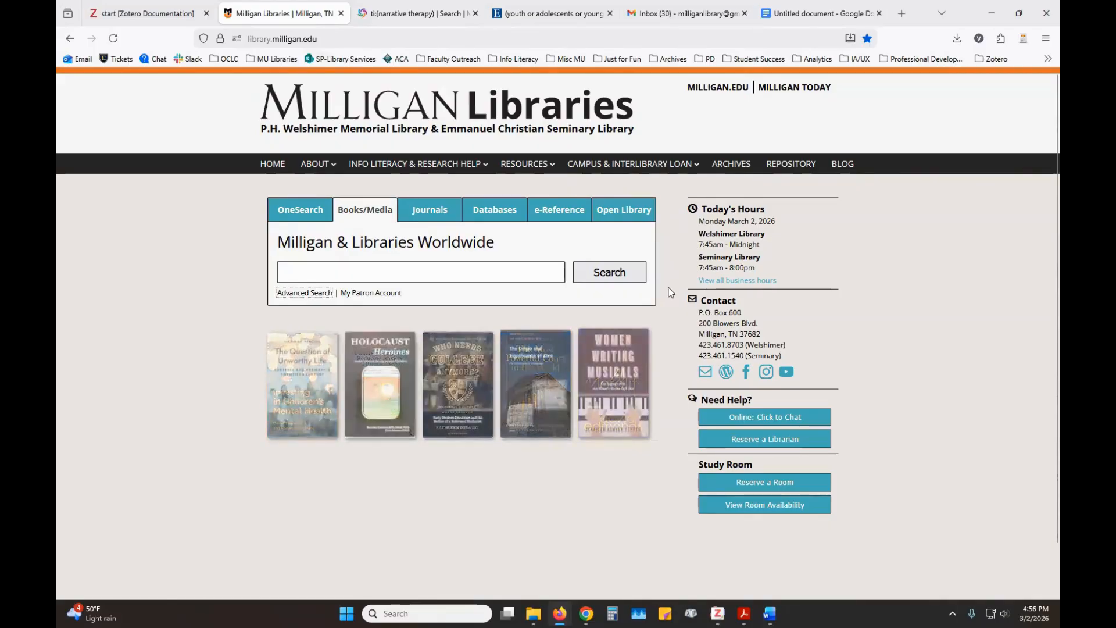
pyautogui.moveTo(743, 294); pyautogui.dragTo(800, 354)
pyautogui.click(829, 321)
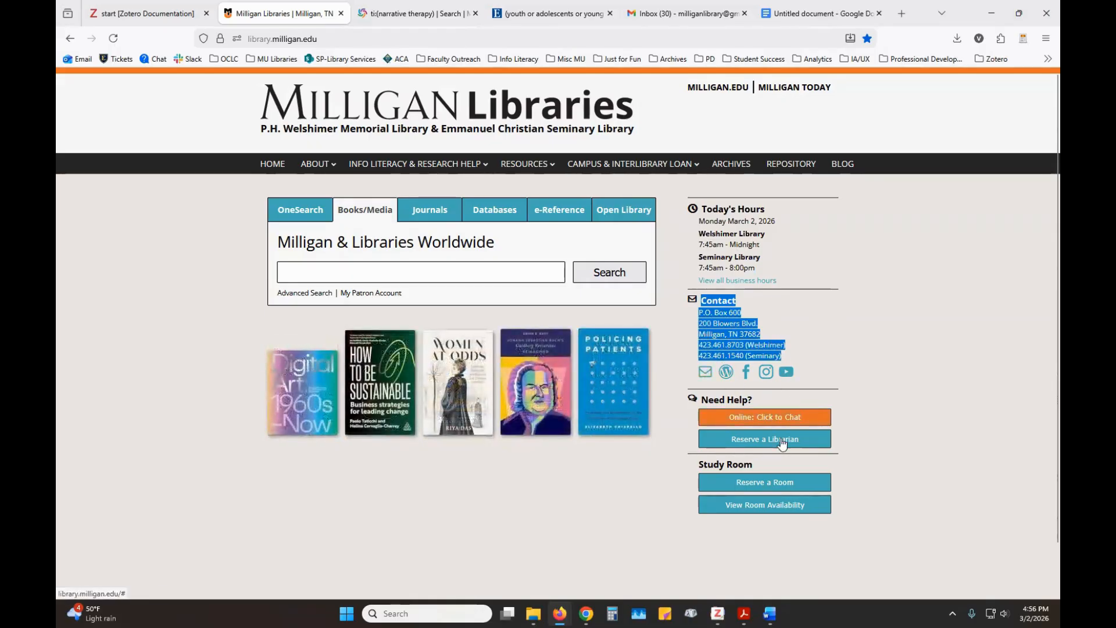
pyautogui.click(944, 452)
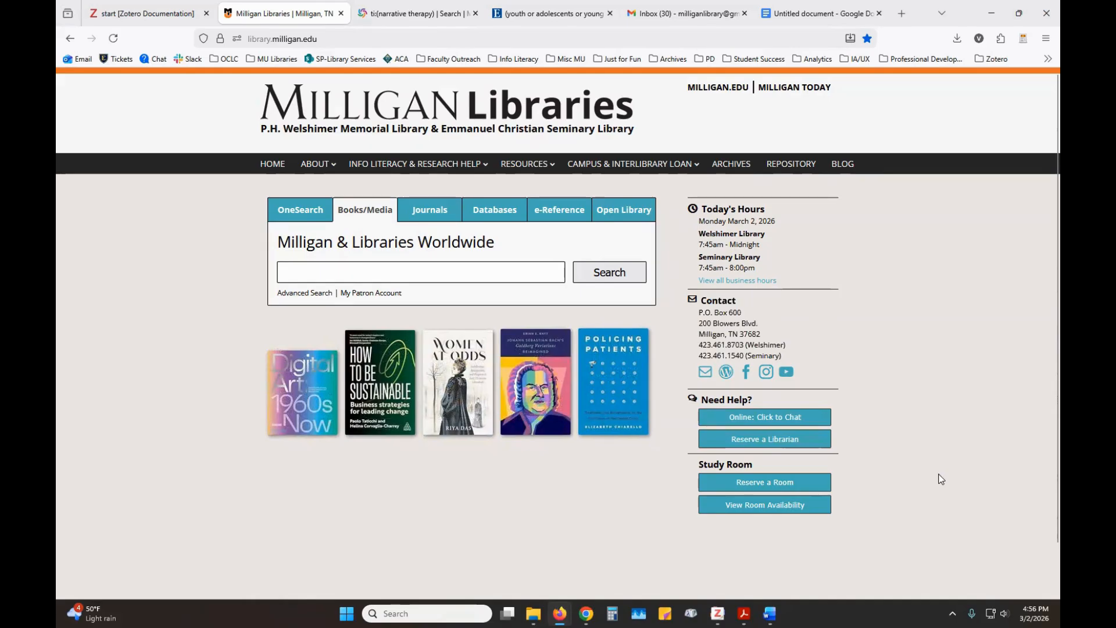